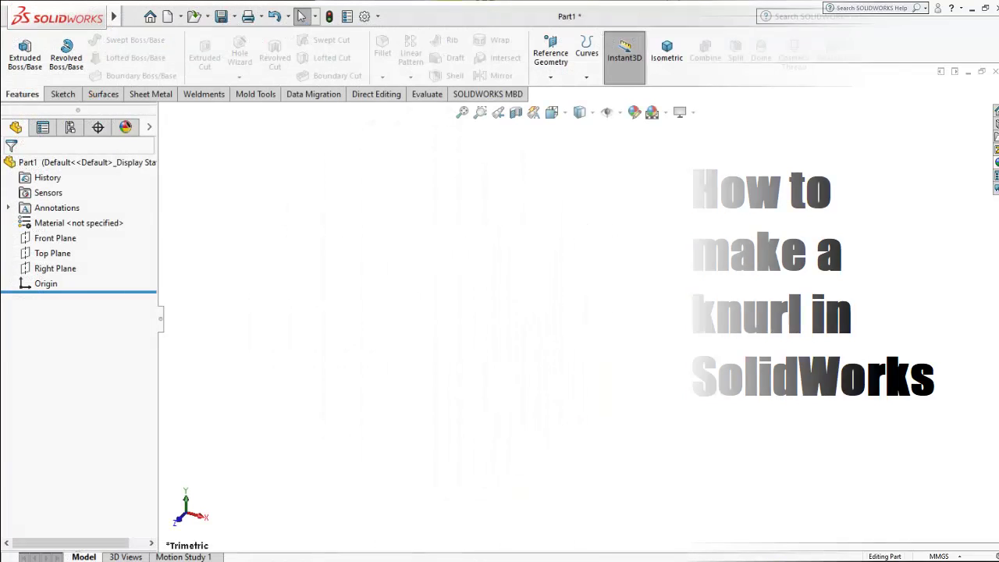
Step: On the Top Plane, sketch a horizontal midpoint centerline extending symmetrically from the origin
click(55, 258)
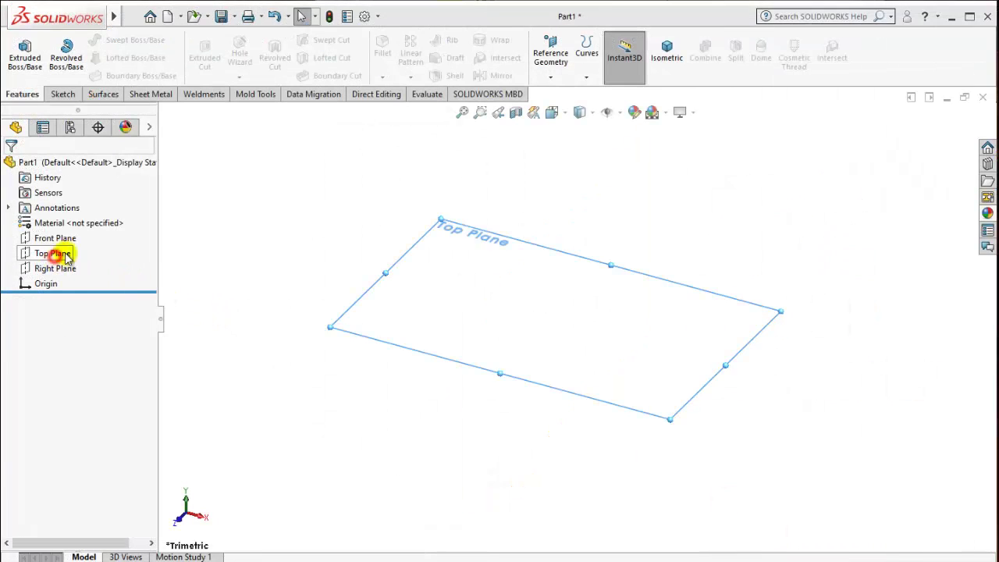
click(75, 236)
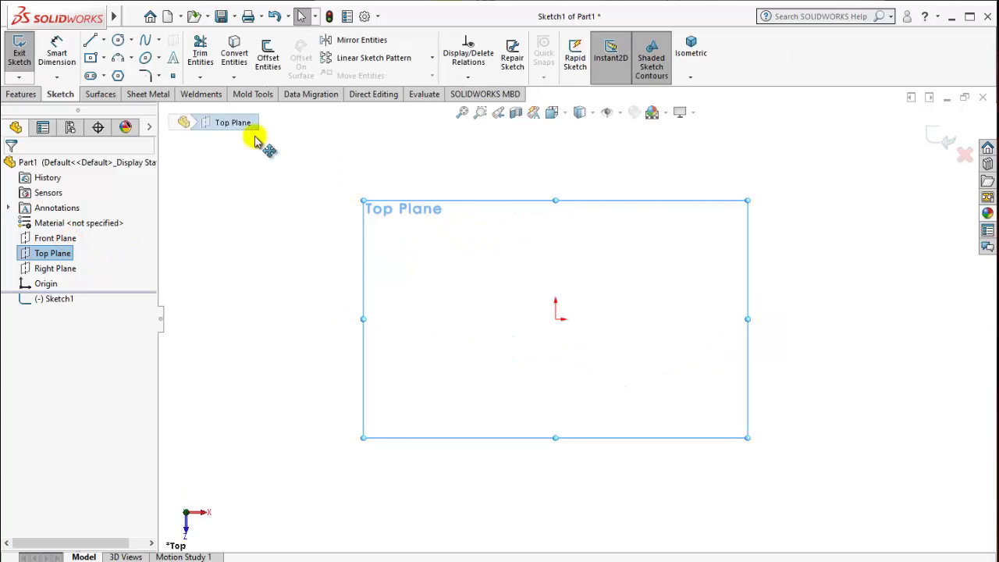
click(104, 45)
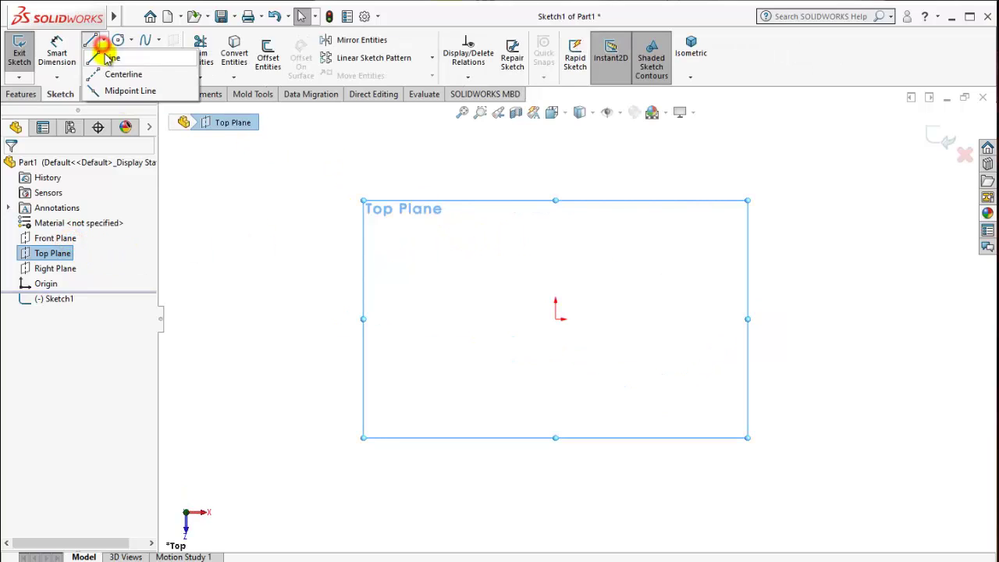
click(109, 73)
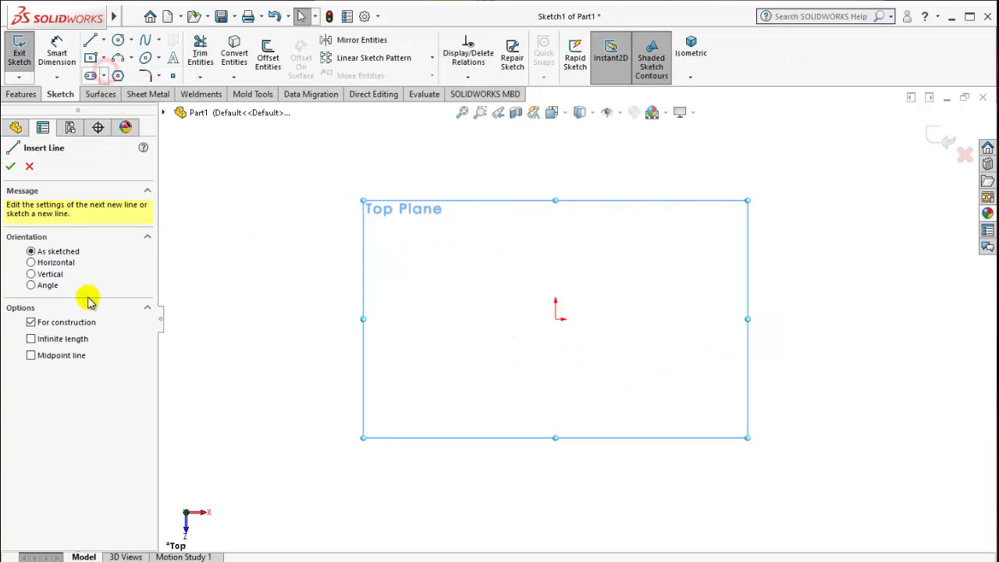
click(30, 356)
click(555, 318)
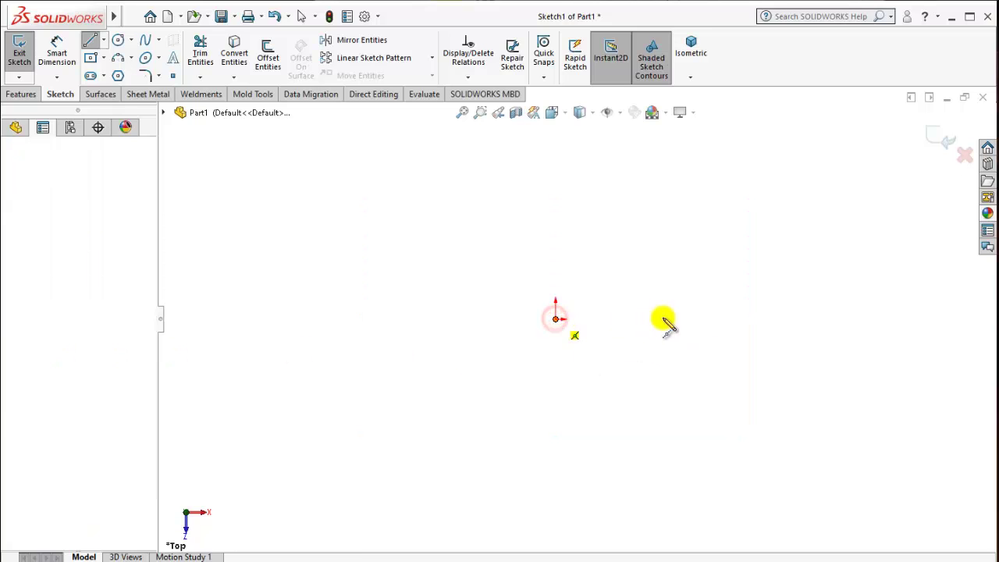
click(733, 318)
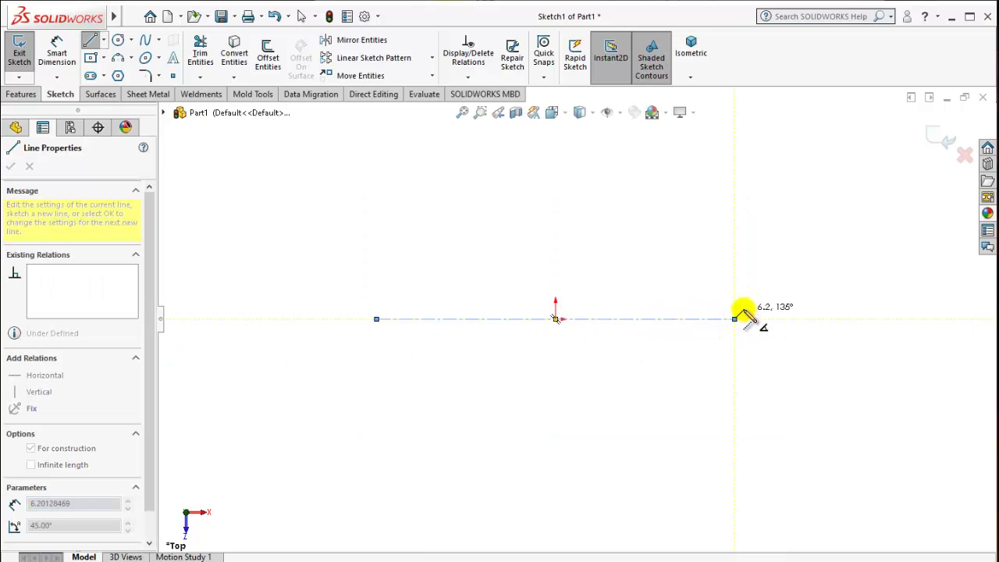
key(Escape)
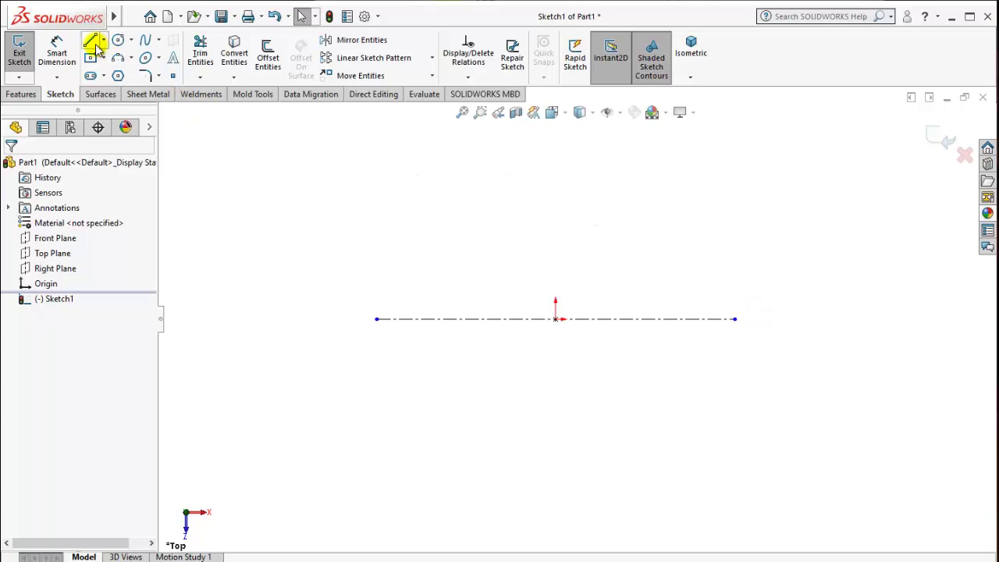
Step: Draw a closed four-line rectangle above the centerline
click(91, 43)
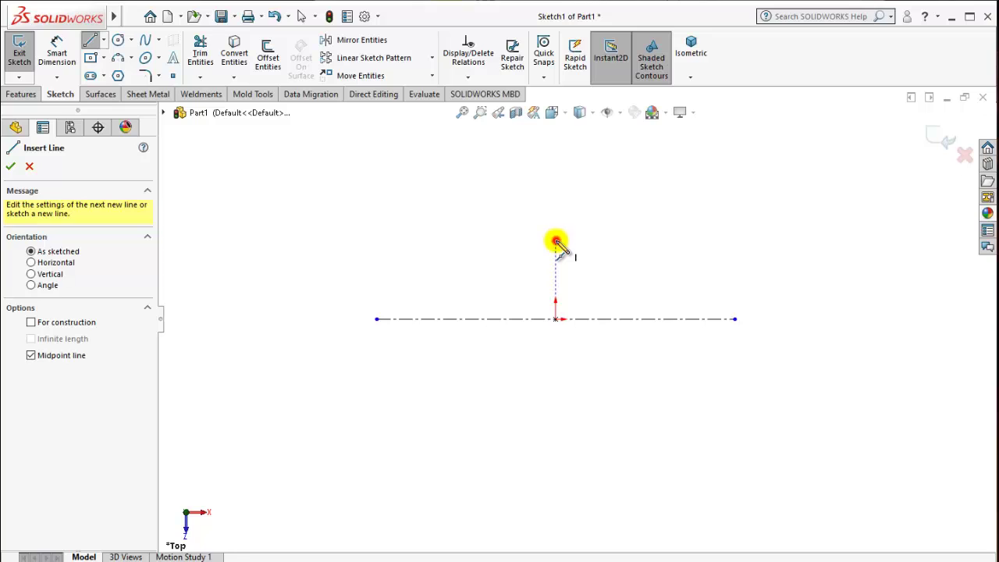
drag(556, 242, 657, 239)
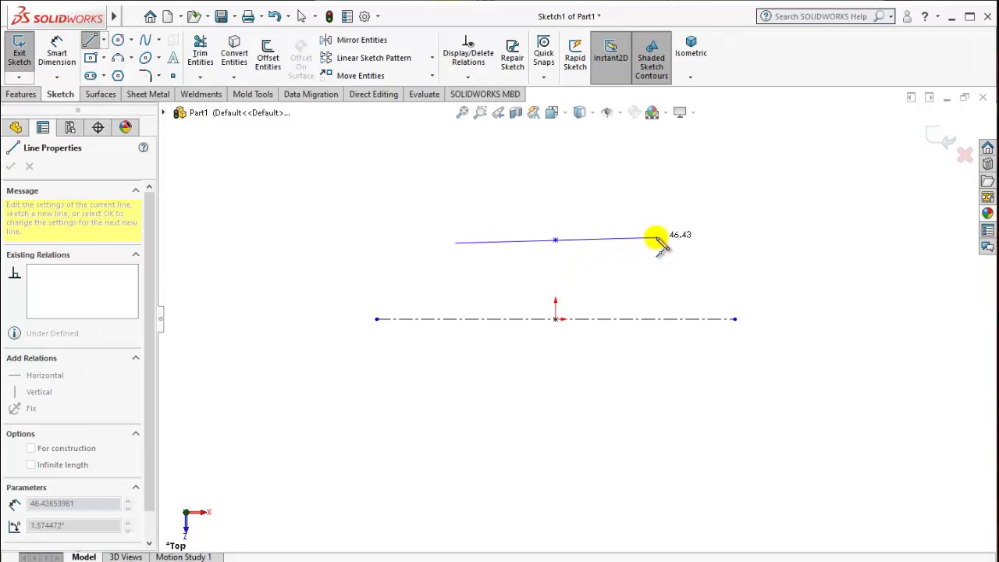
drag(657, 239, 660, 243)
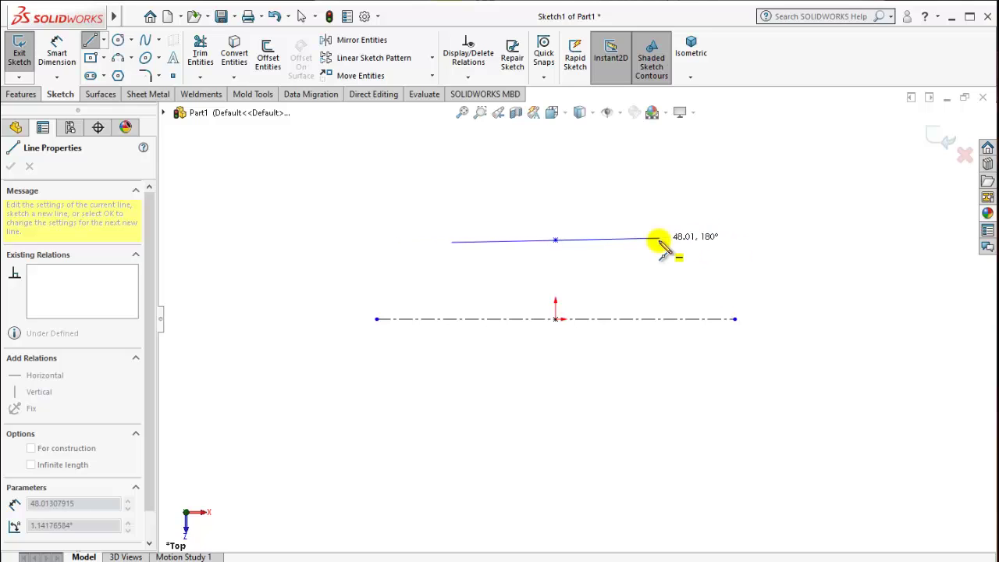
click(645, 240)
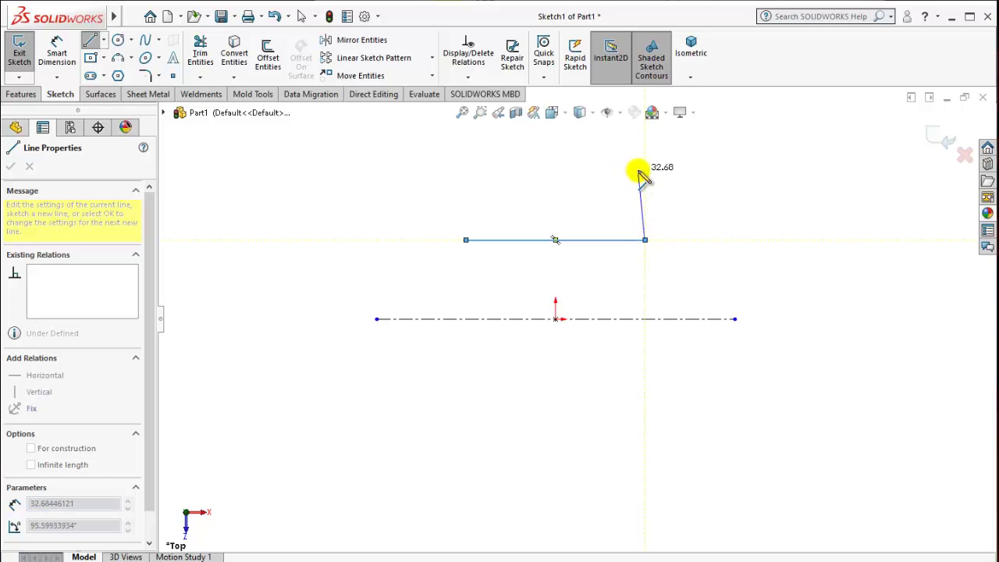
drag(641, 176, 647, 170)
click(466, 164)
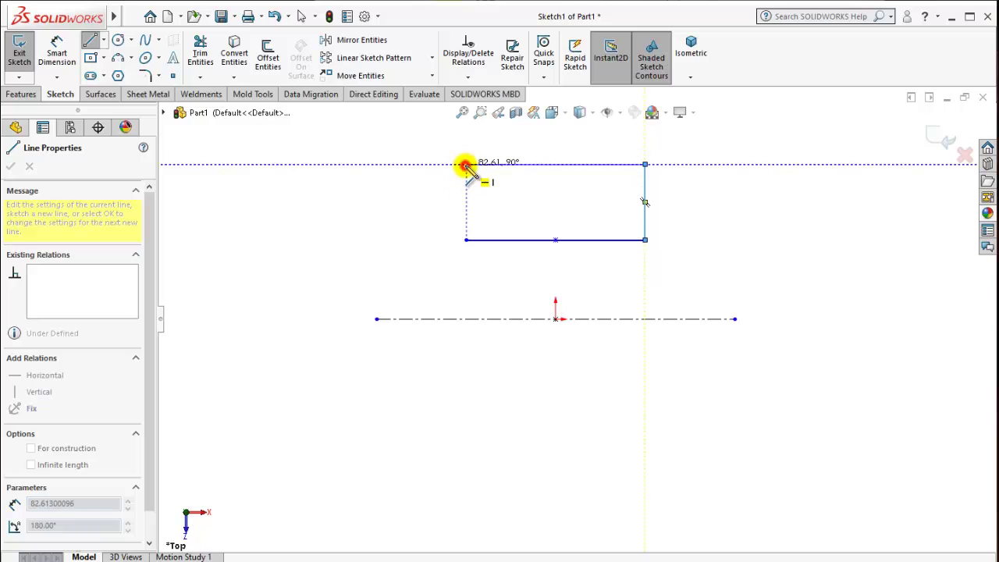
click(466, 240)
right_click(647, 241)
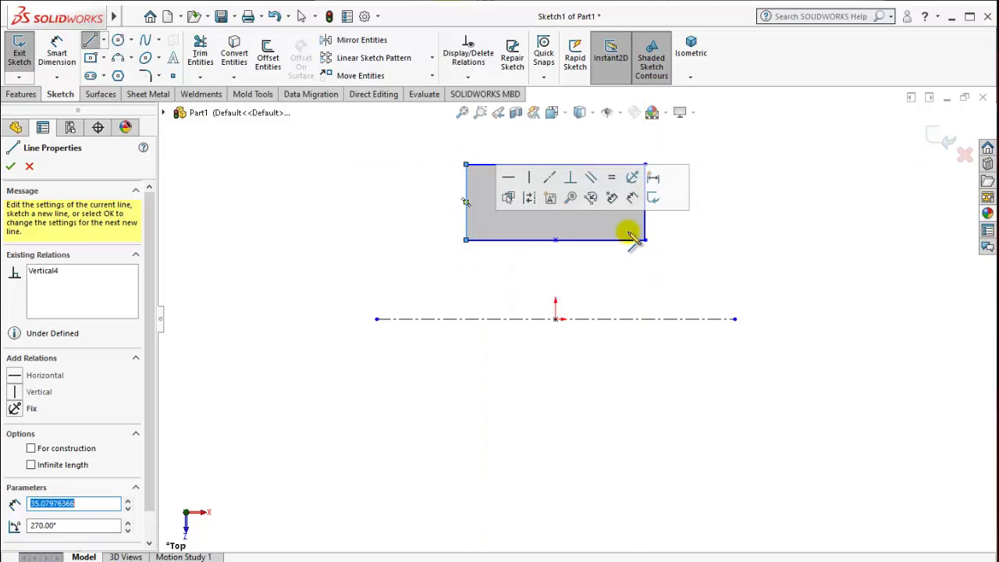
click(631, 230)
Step: Make the bottom edge midpoint vertical with the origin
click(555, 240)
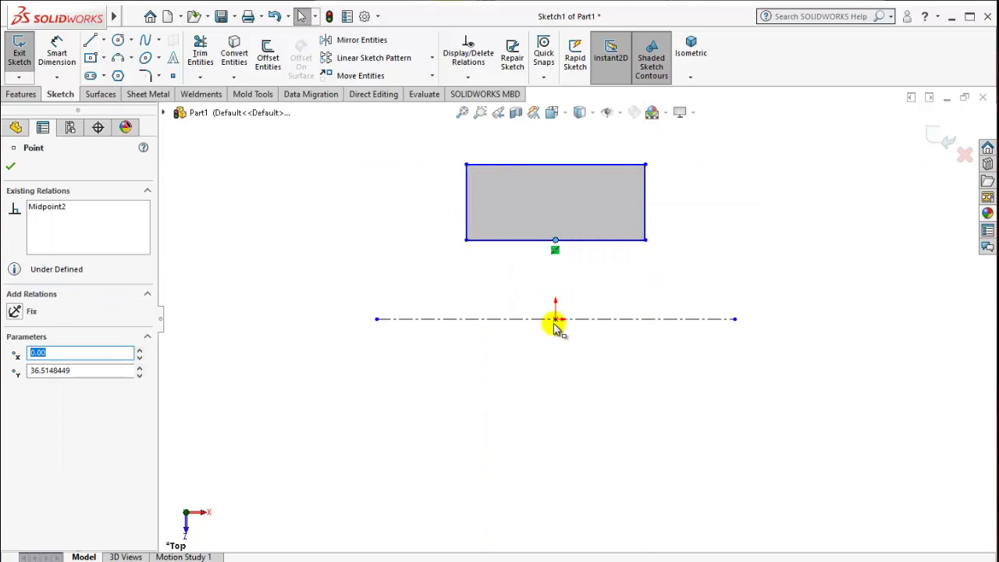
ctrl+click(555, 318)
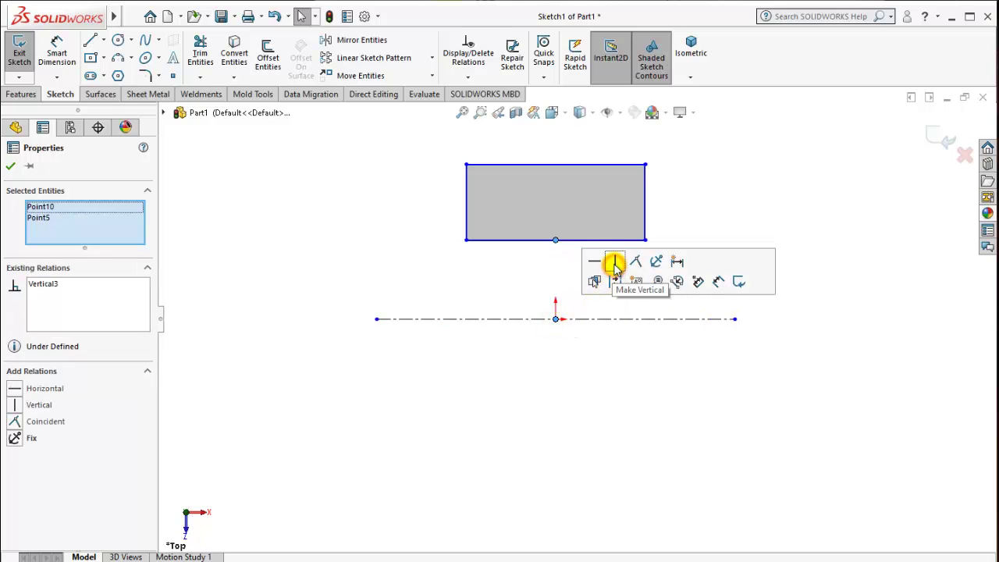
click(401, 187)
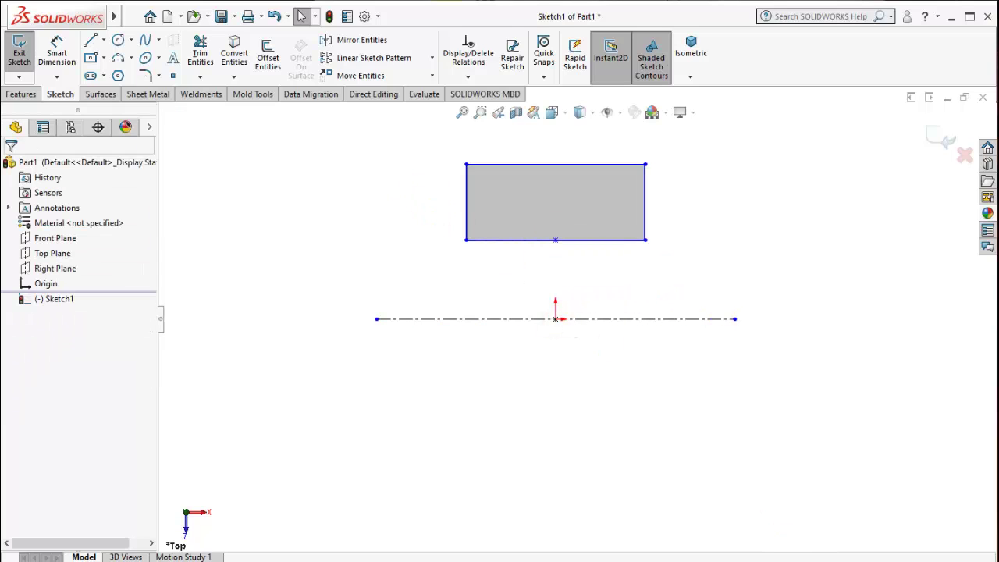
Step: Dimension the rectangle's bottom edge 25 mm from the centerline
click(56, 54)
click(606, 239)
click(647, 318)
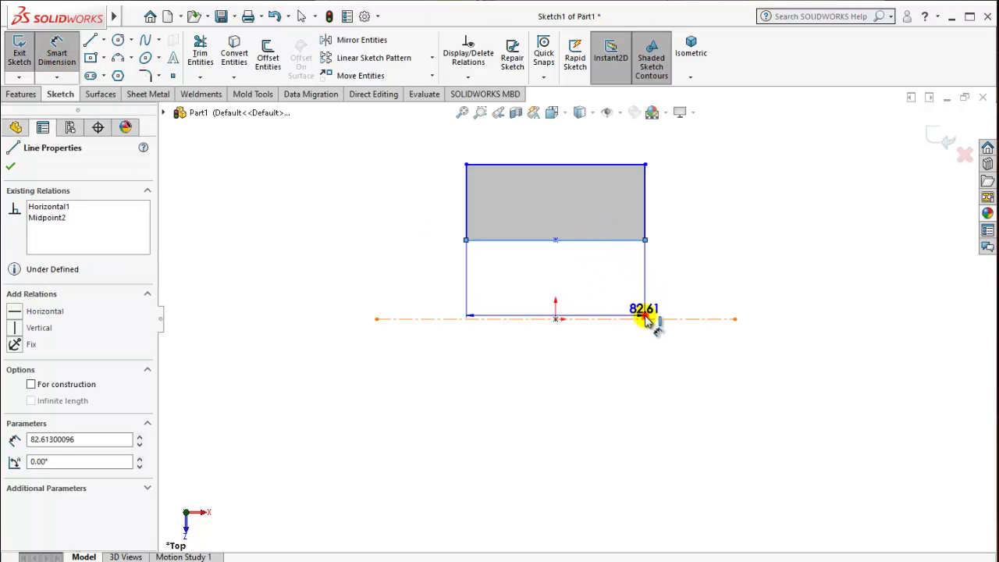
click(749, 295)
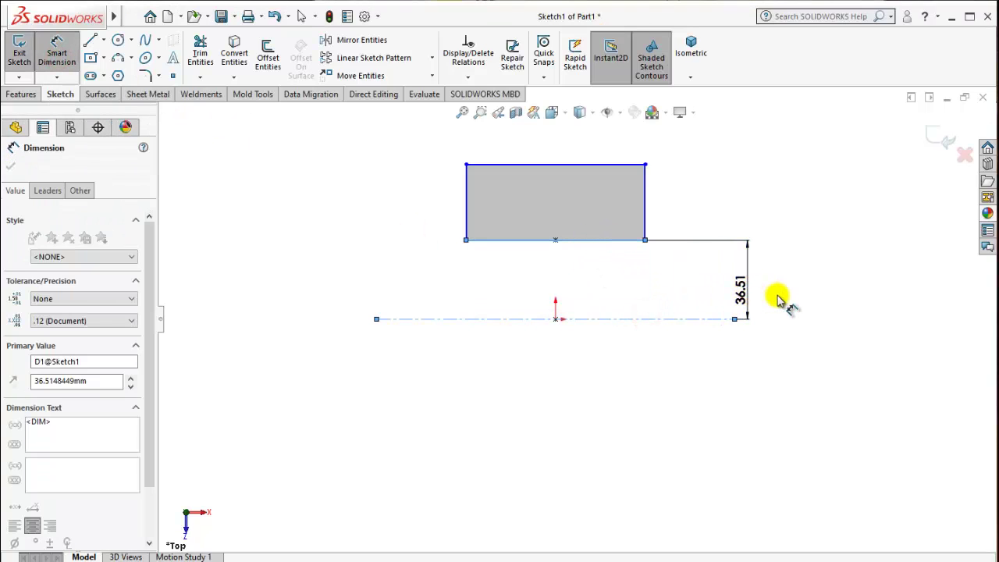
text(25)
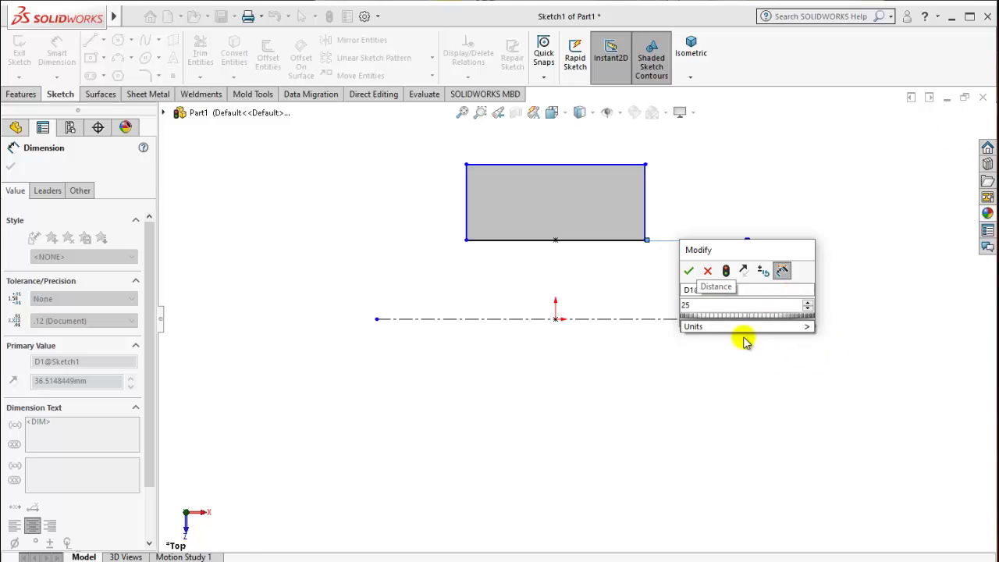
click(687, 272)
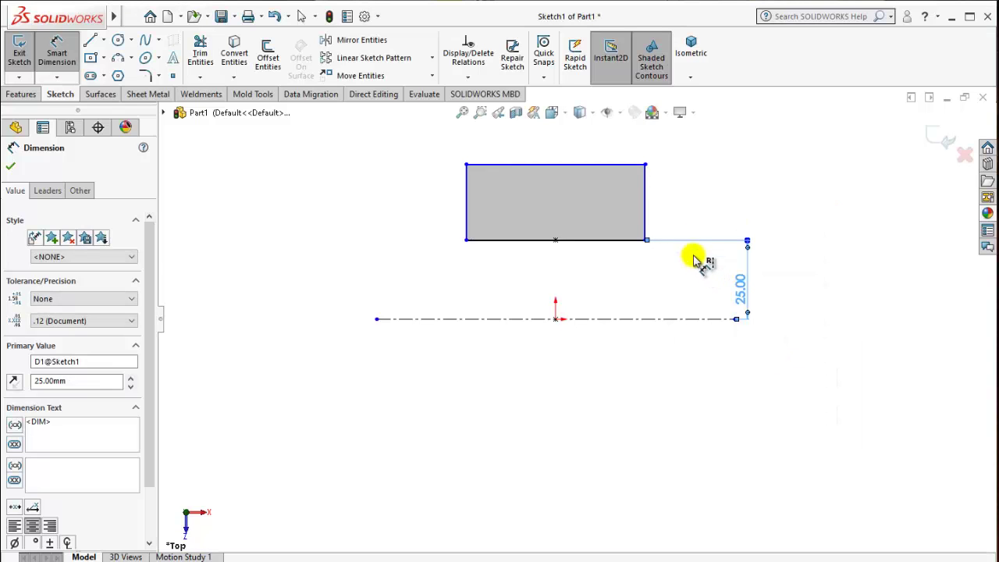
Step: Dimension the top edge from the centerline, changing it from 35 to 60 mm
click(625, 166)
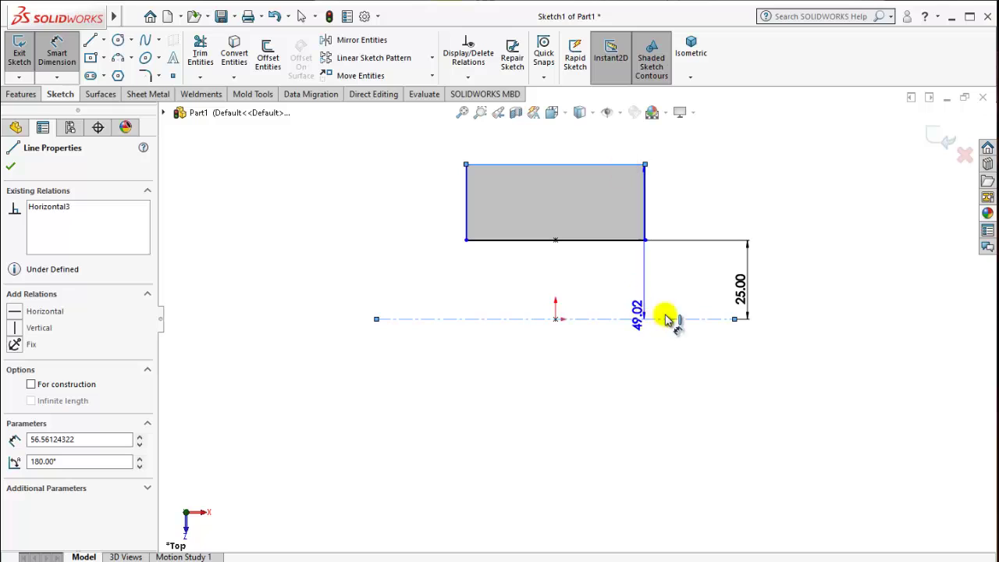
click(812, 251)
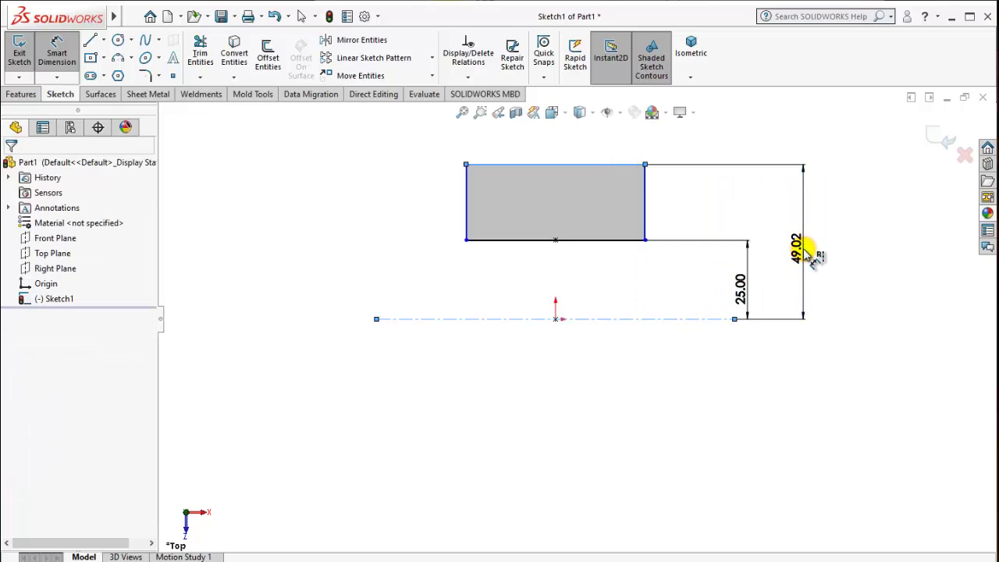
text(35)
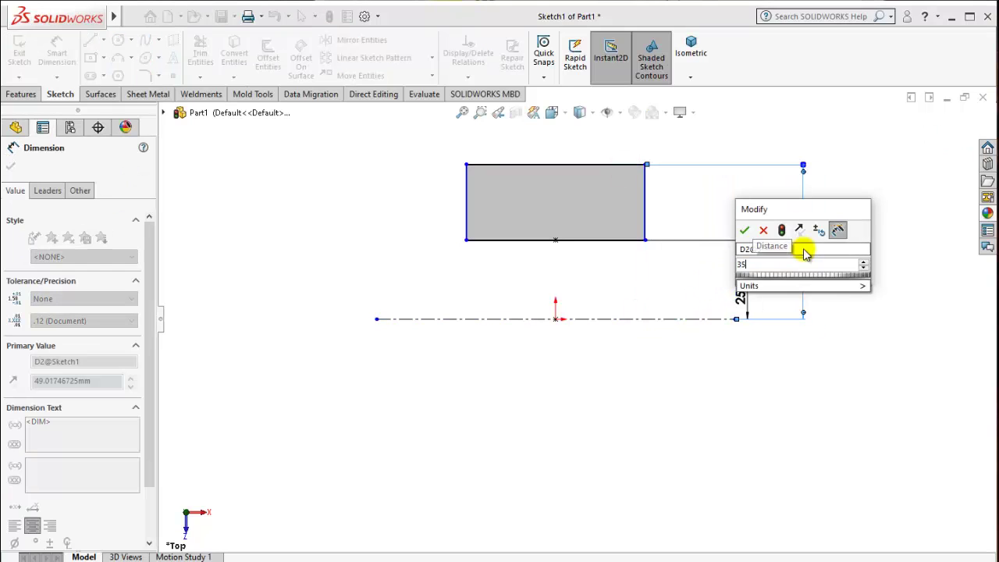
click(745, 230)
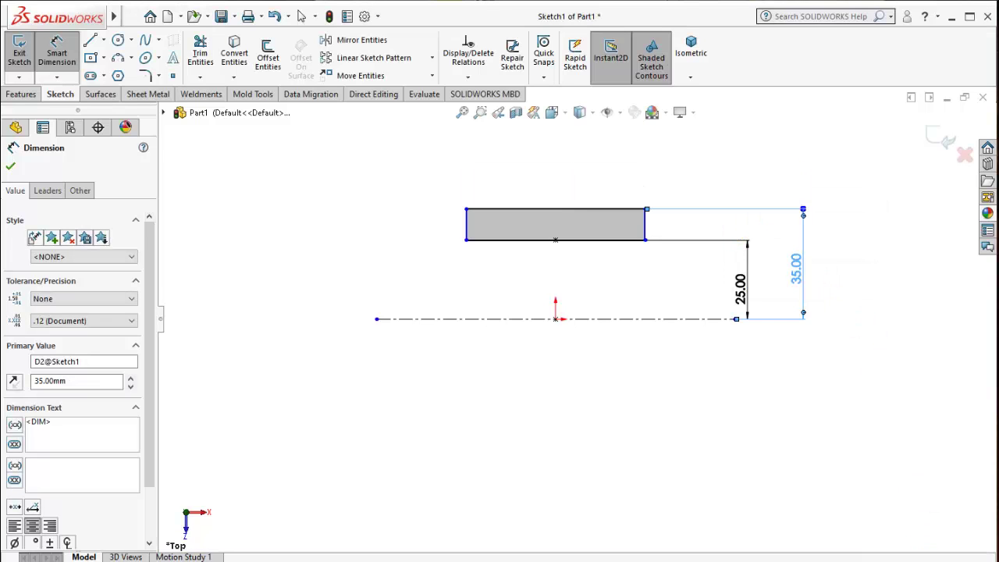
click(799, 275)
double_click(799, 275)
text(60)
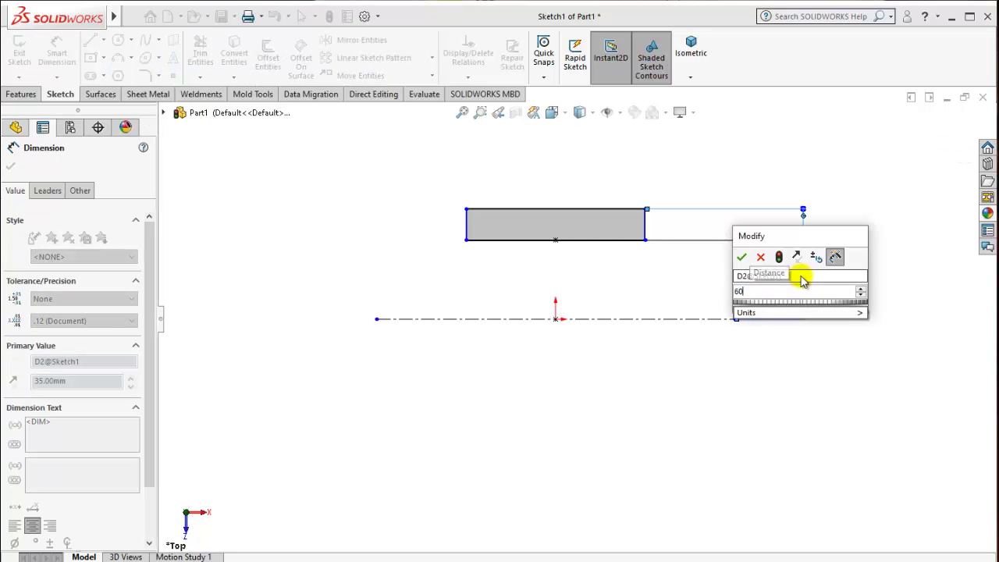
click(745, 261)
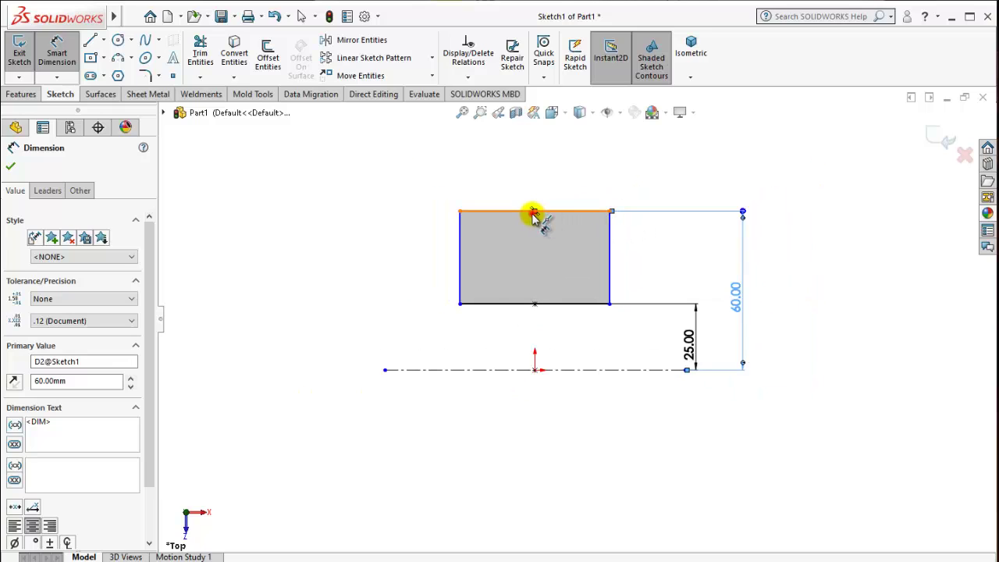
Step: Set the rectangle's top edge width to 70 mm
click(532, 213)
key(Escape)
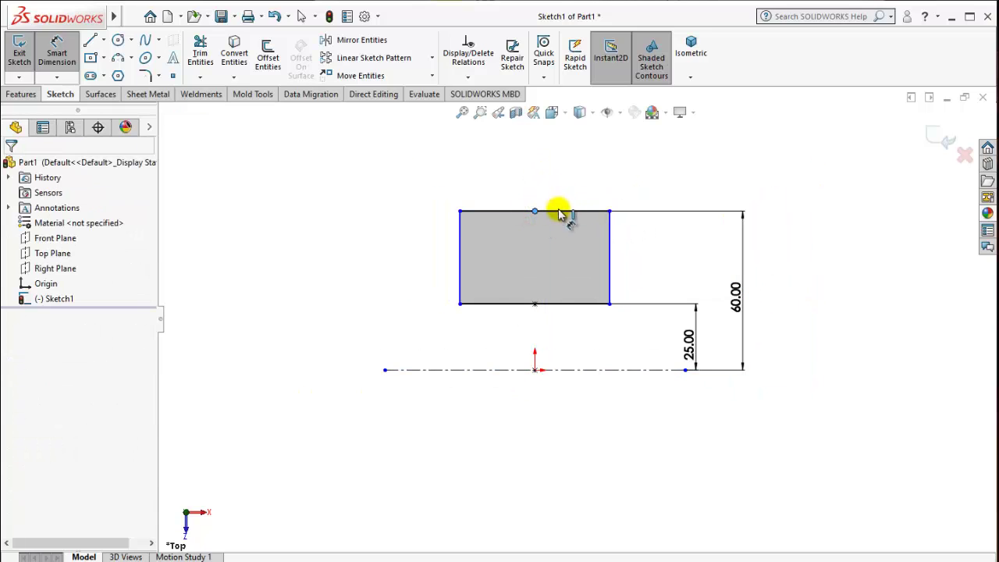
click(563, 189)
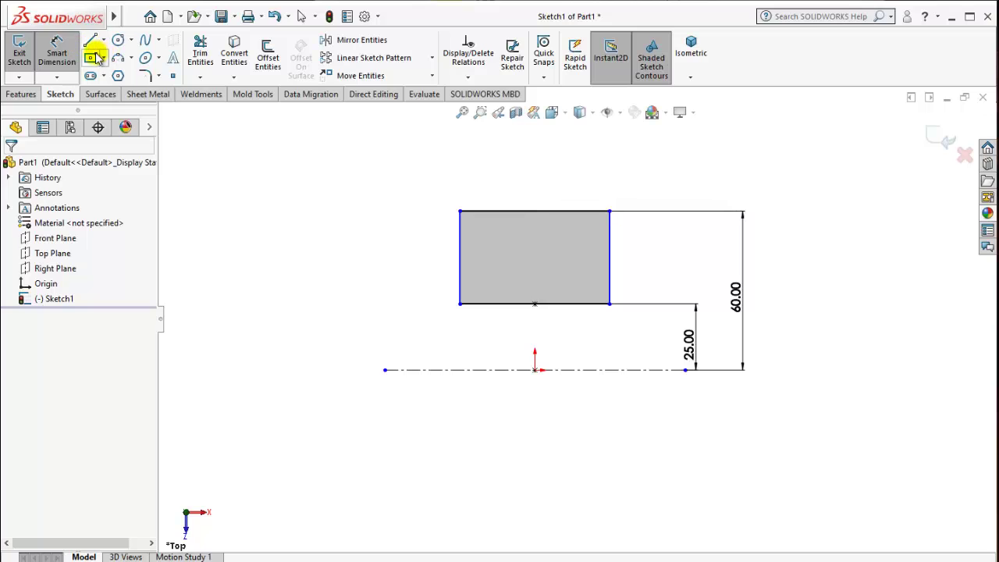
click(67, 55)
click(68, 55)
click(556, 210)
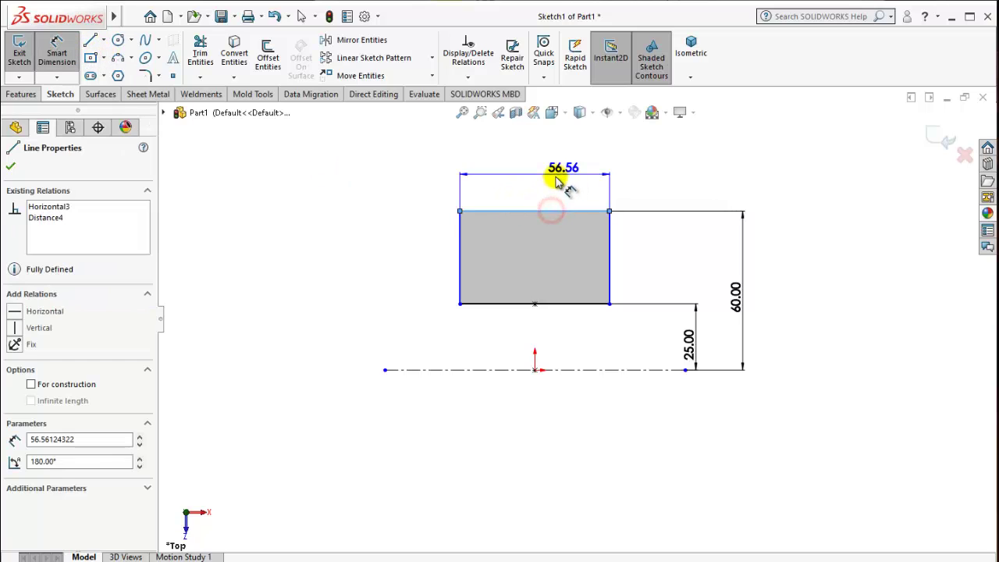
click(560, 181)
text(70)
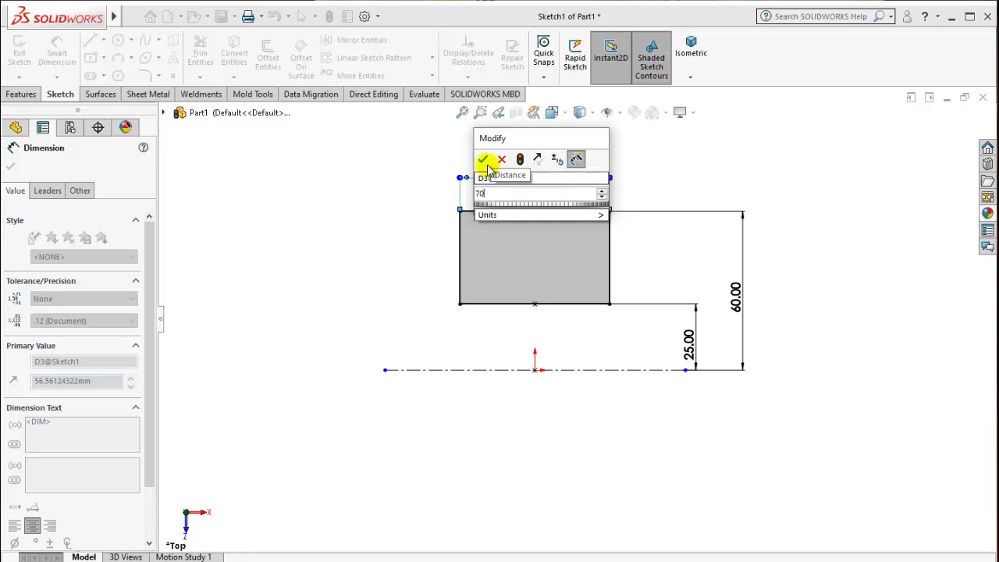
click(482, 159)
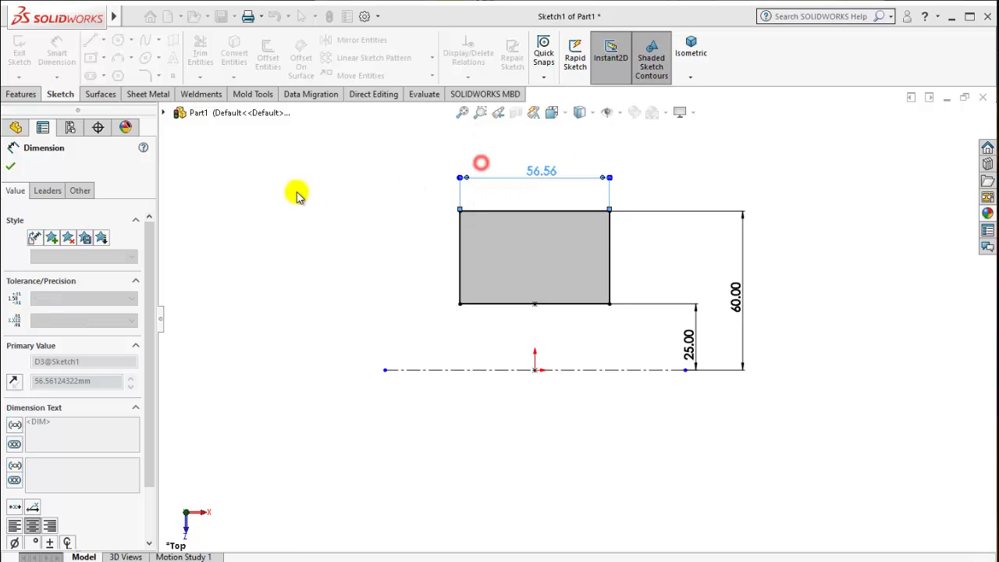
click(340, 221)
key(Escape)
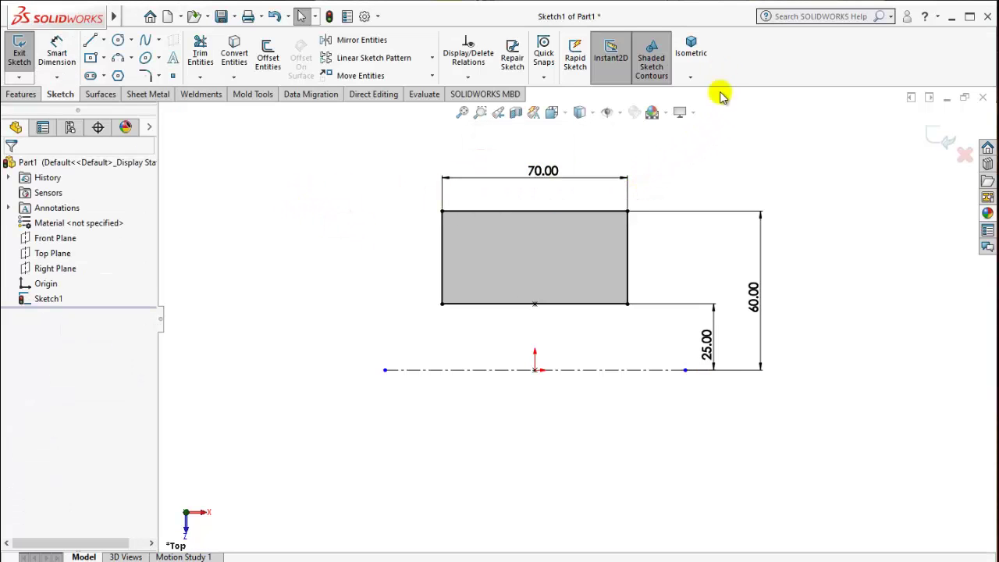
Step: Cancel a first revolve attempt and exit the sketch in isometric view
click(691, 49)
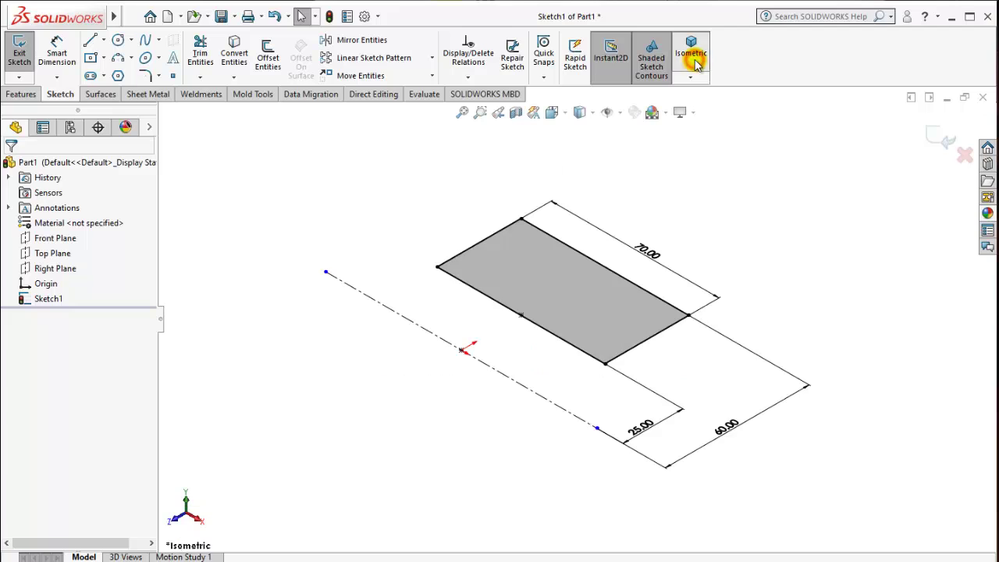
click(23, 95)
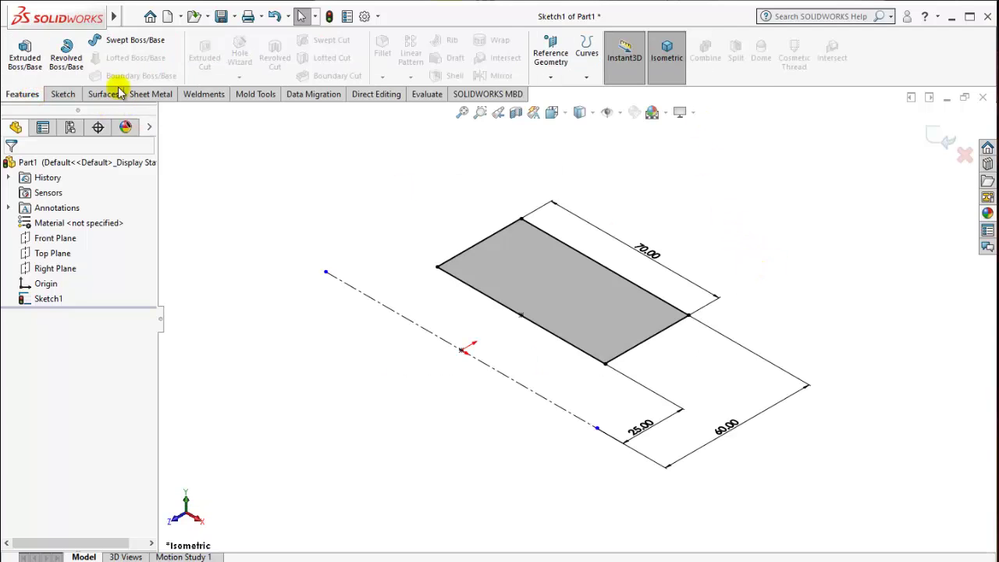
click(67, 60)
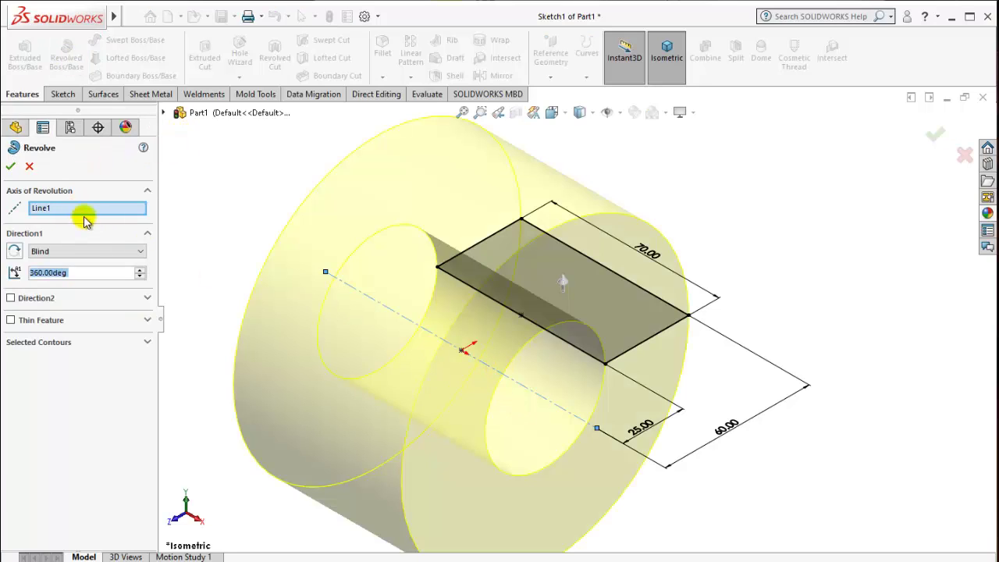
click(33, 167)
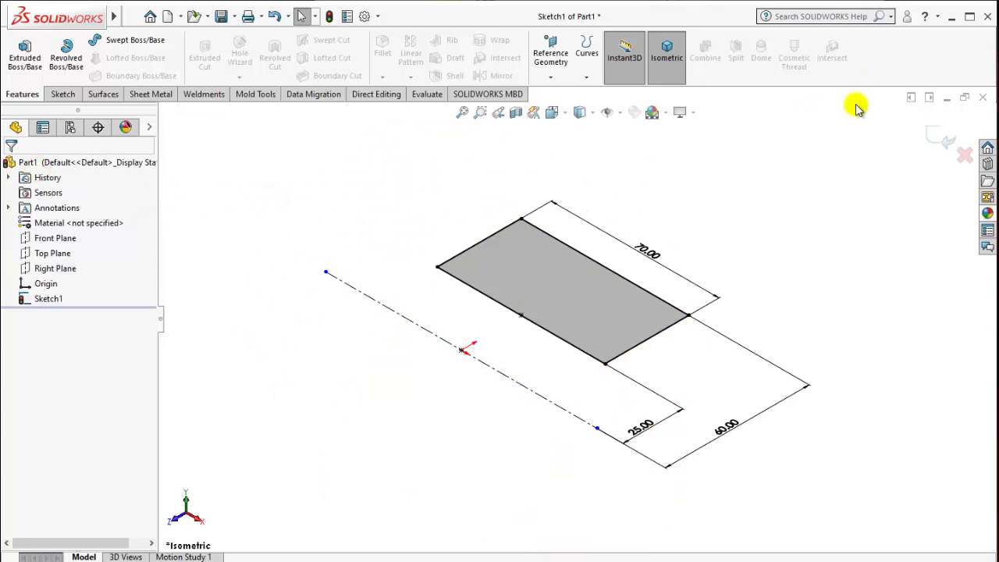
click(937, 143)
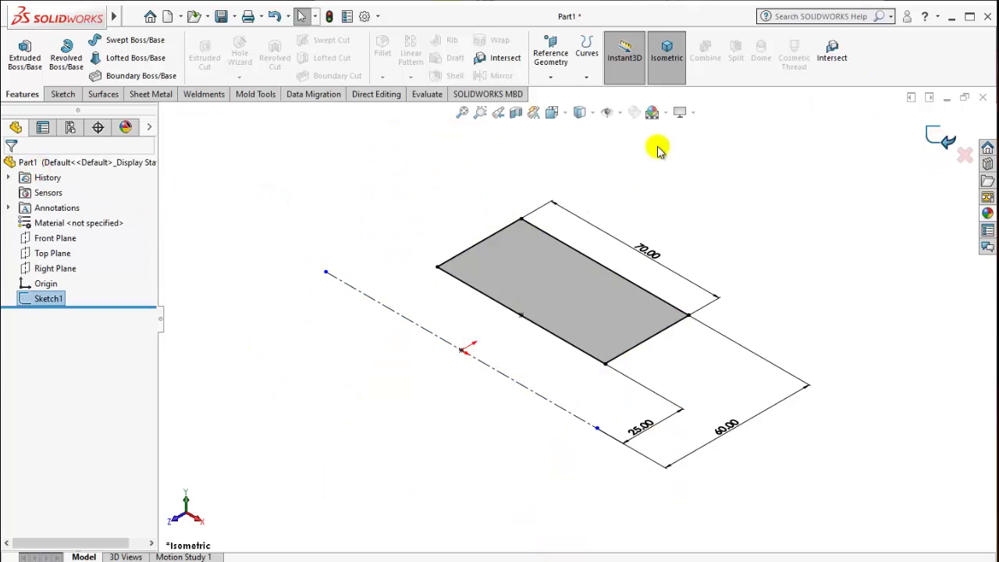
click(239, 181)
Step: Revolve Sketch1 360° about the centerline into a thick hollow cylinder
click(85, 59)
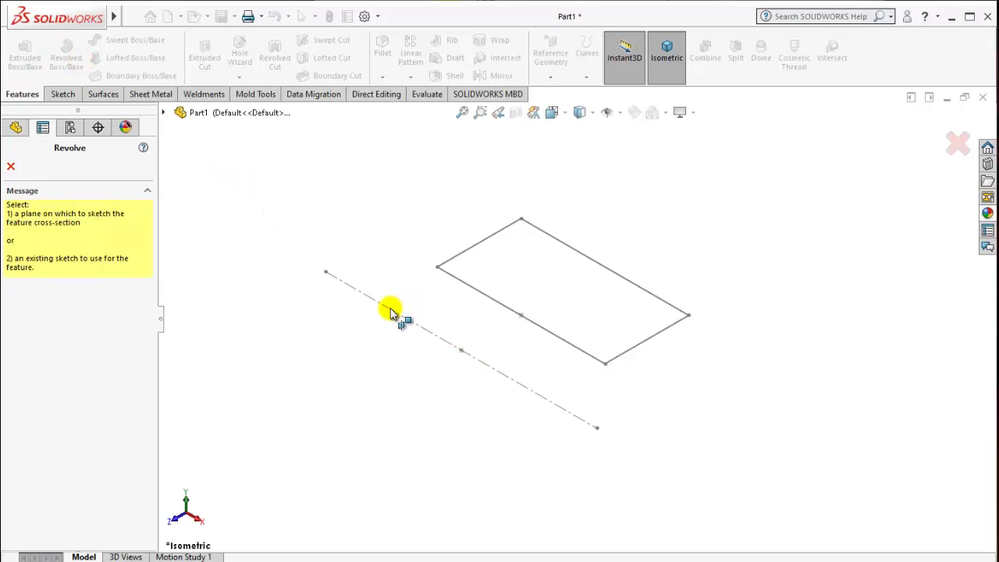
click(476, 292)
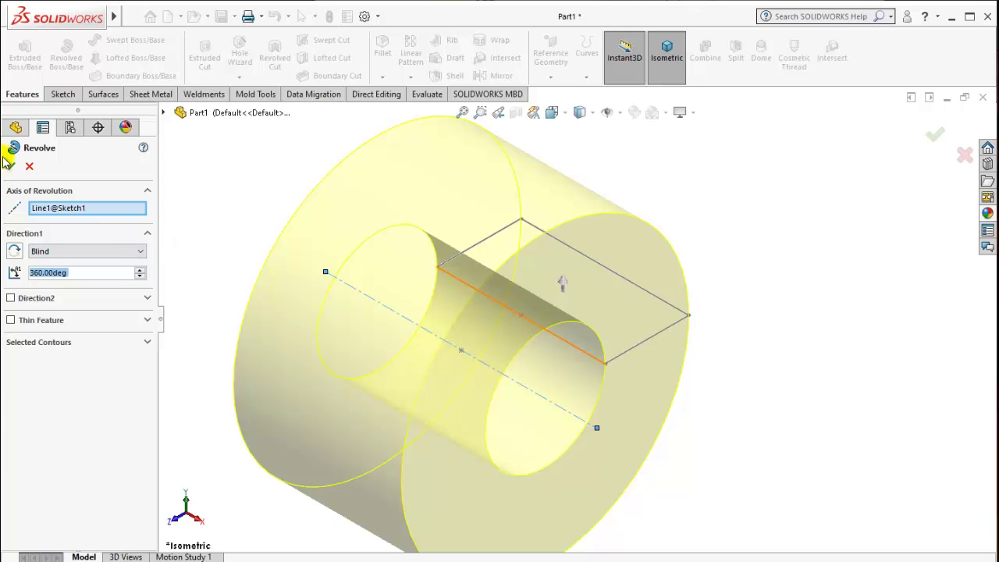
click(13, 167)
scroll(836, 302, up, 3)
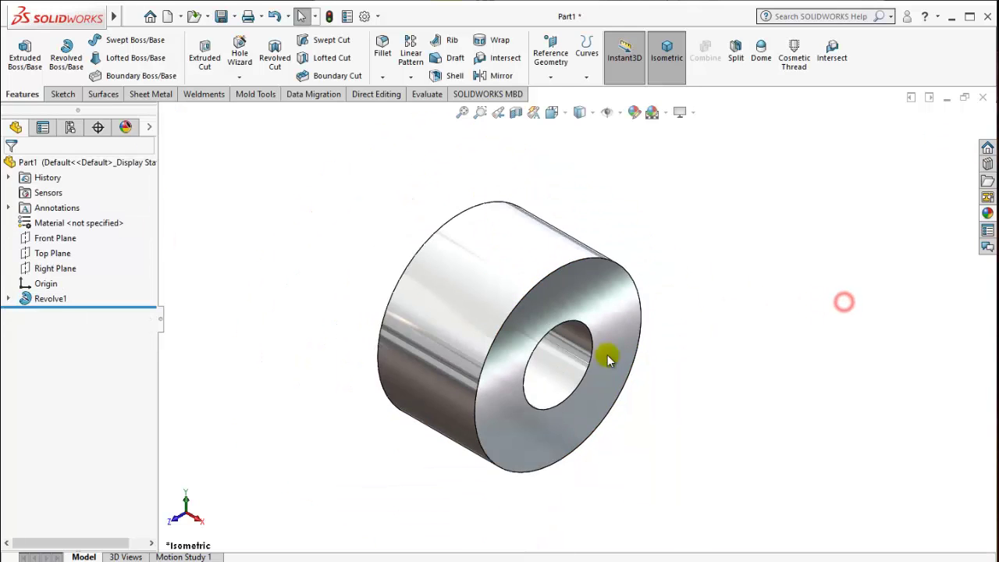
Step: Chamfer the front and back outer circular edges at 5 mm × 45°
mouse_move(607, 384)
middle_down()
mouse_move(486, 293)
mouse_move(651, 346)
mouse_move(531, 379)
mouse_move(518, 419)
middle_up()
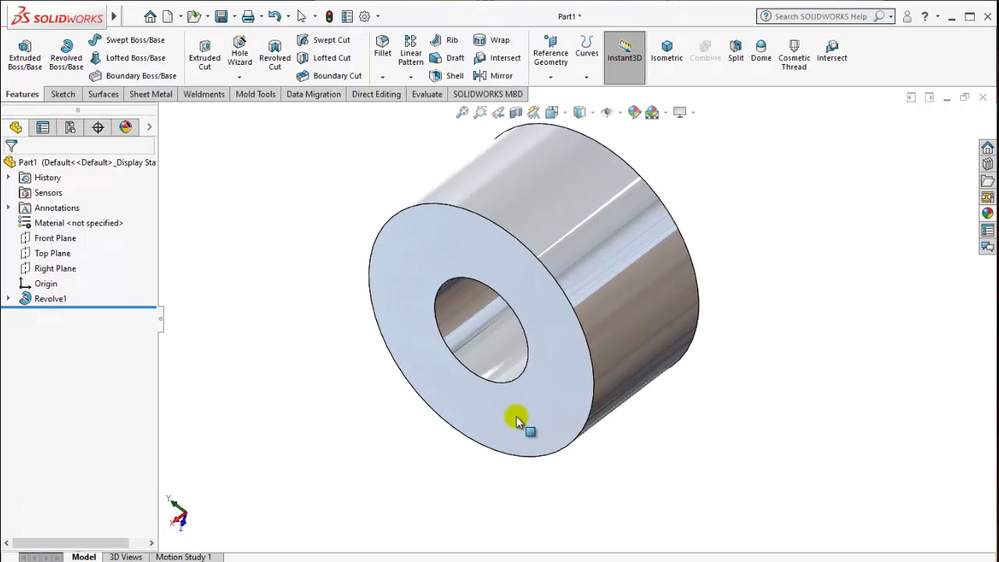
click(383, 82)
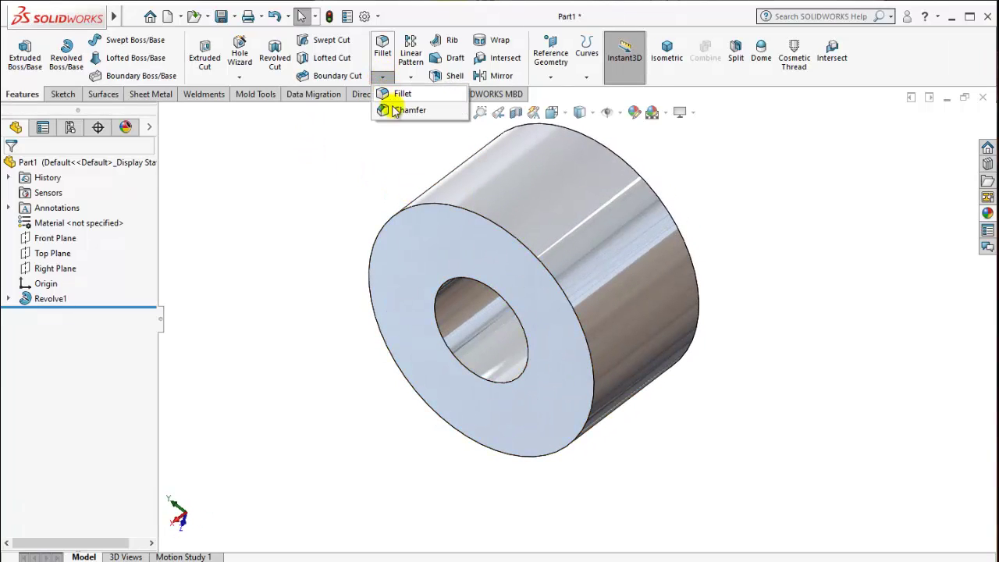
click(398, 109)
click(427, 205)
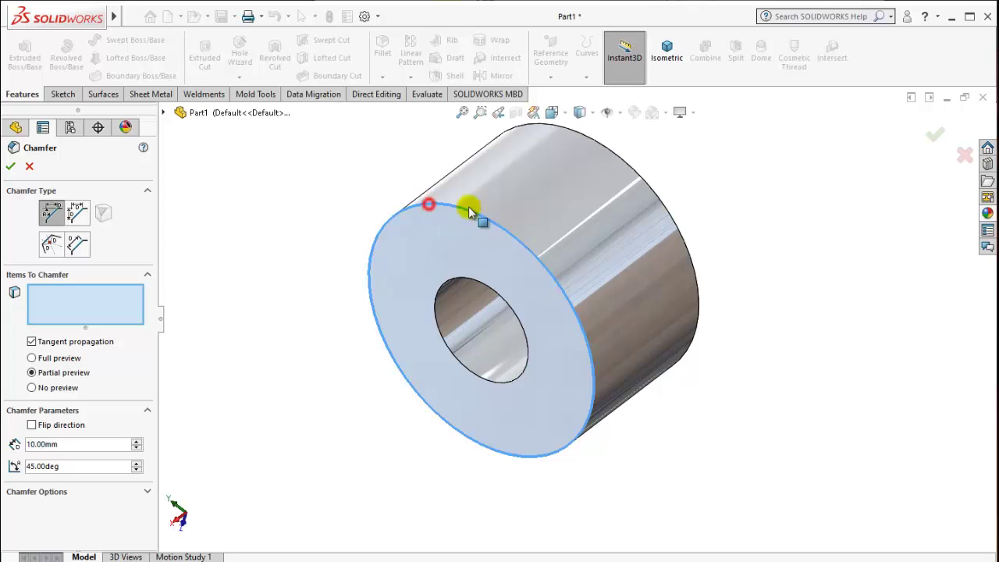
click(591, 141)
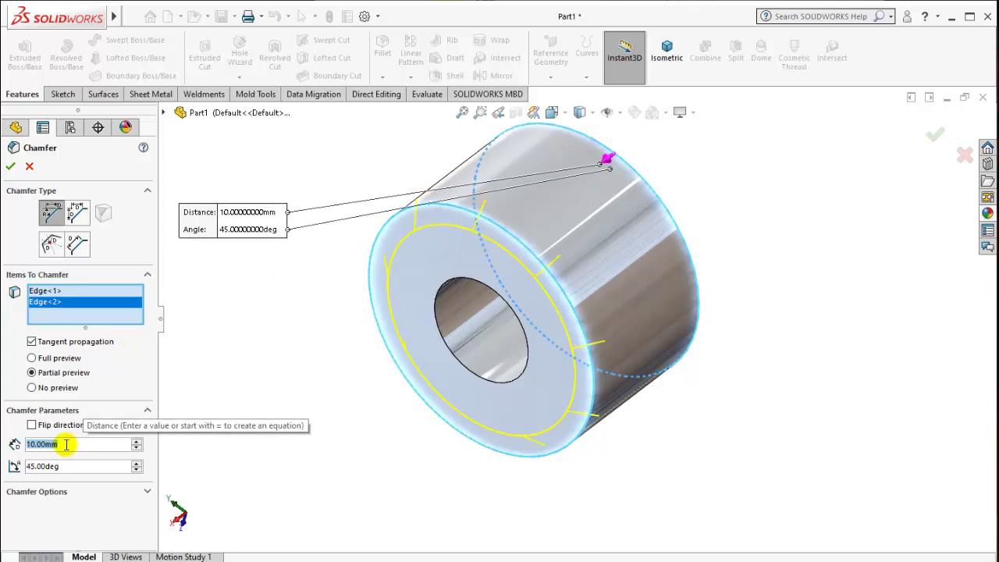
text(5)
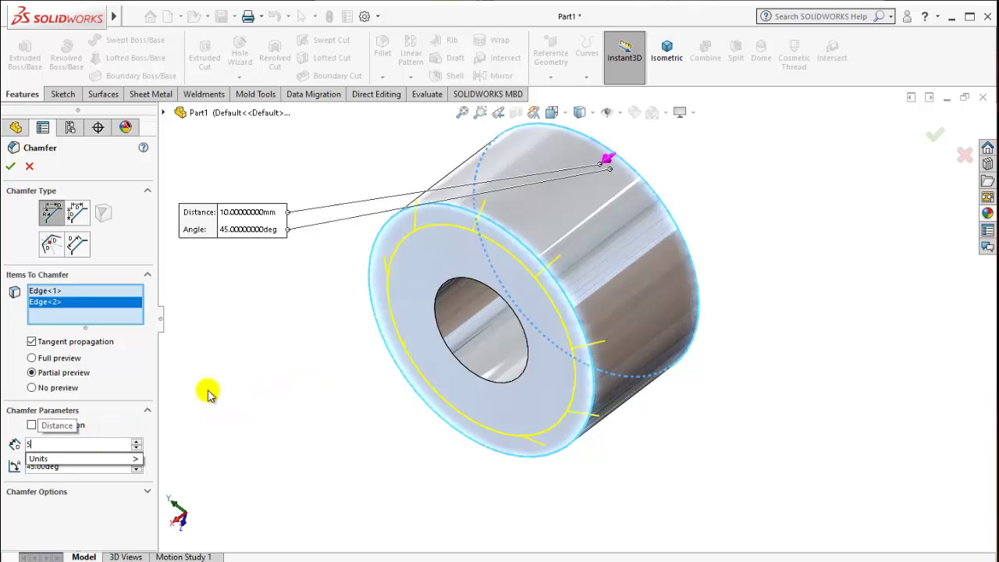
click(304, 396)
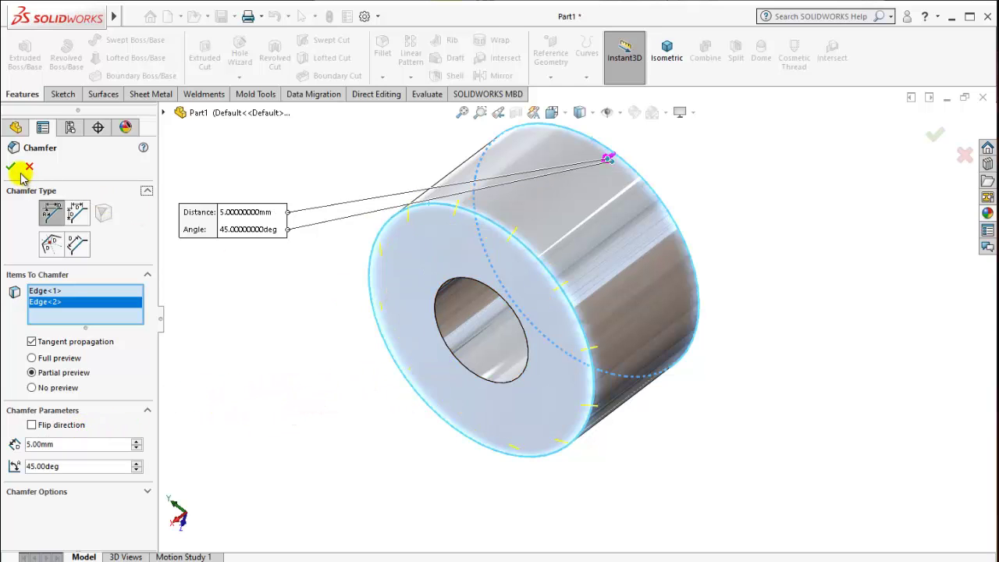
key(Return)
mouse_move(330, 339)
middle_down()
mouse_move(506, 393)
mouse_move(499, 384)
mouse_move(557, 352)
middle_up()
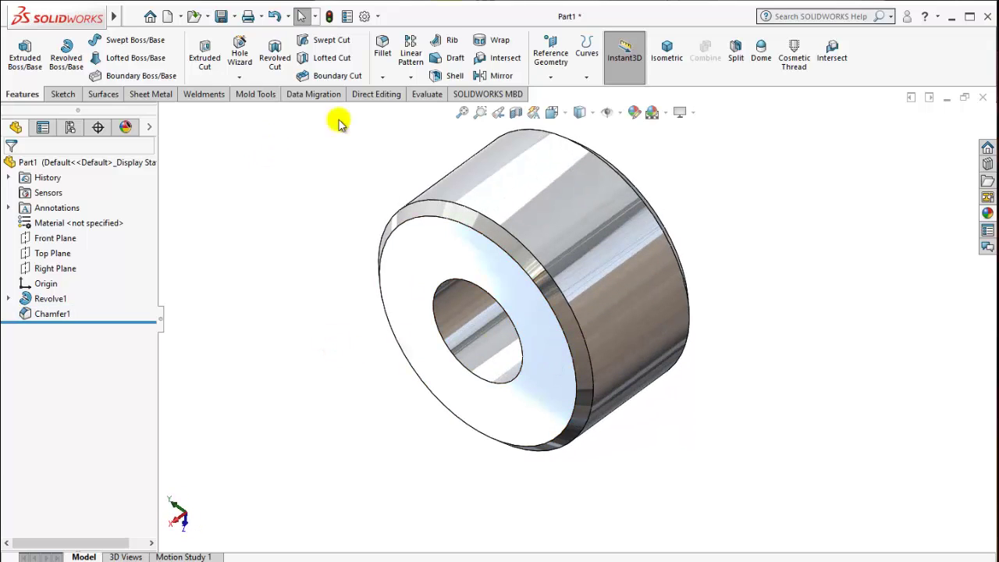
Step: Chamfer both edges of the central bore at 1 mm × 45°
click(382, 79)
click(402, 109)
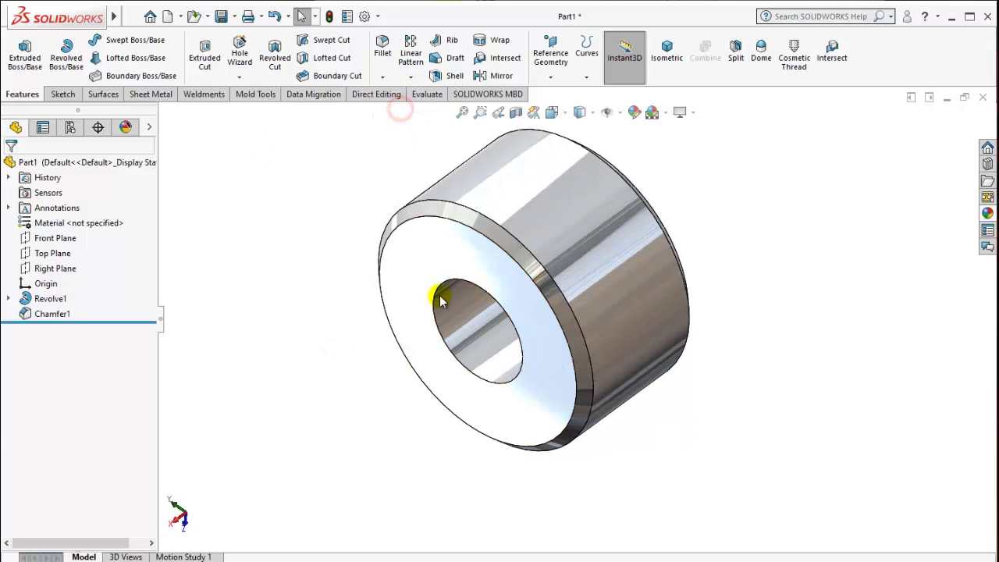
click(448, 280)
mouse_move(446, 290)
middle_down()
mouse_move(375, 324)
mouse_move(602, 212)
mouse_move(568, 208)
mouse_move(408, 305)
middle_up()
click(568, 207)
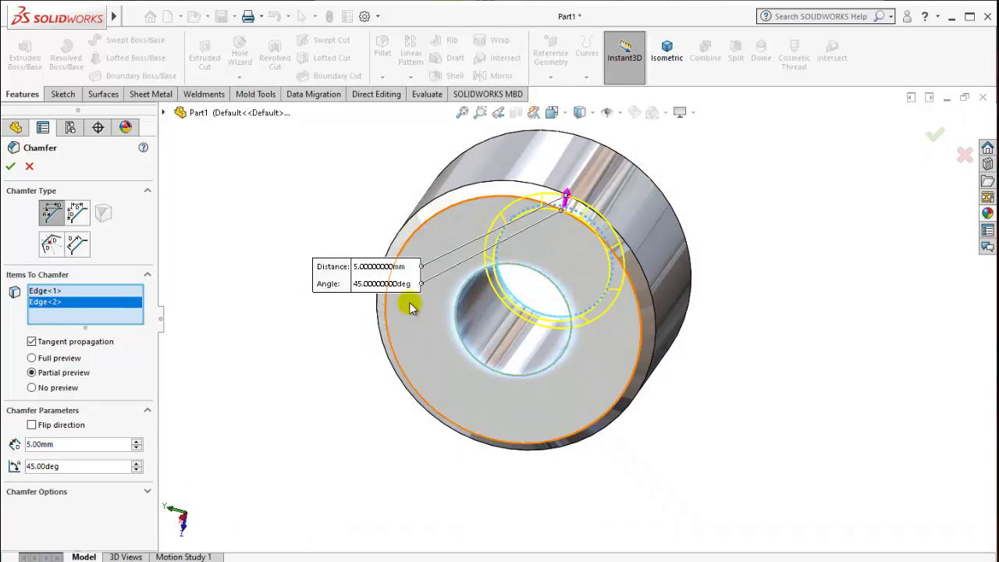
double_click(94, 444)
text(1)
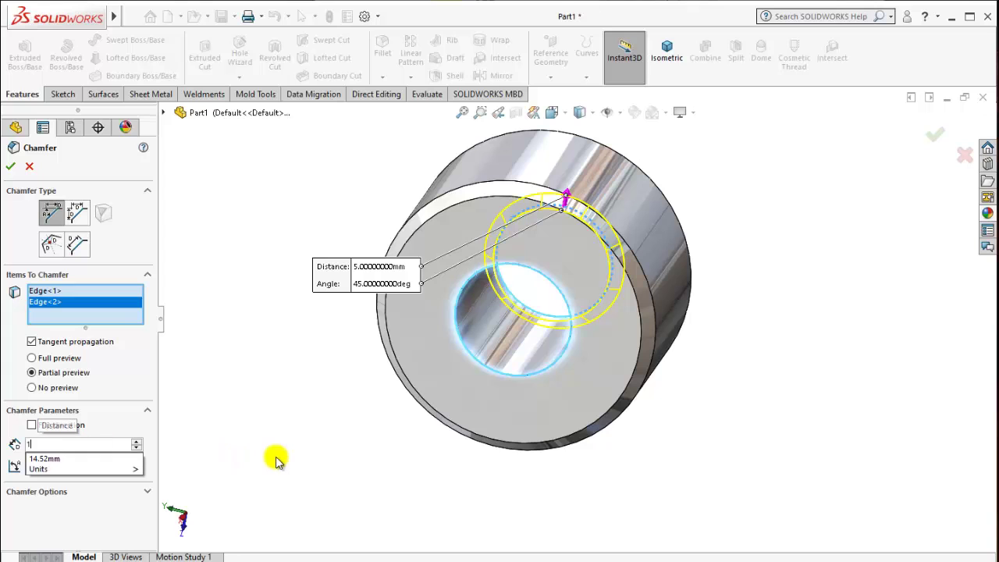
key(Return)
middle_drag(335, 442, 475, 417)
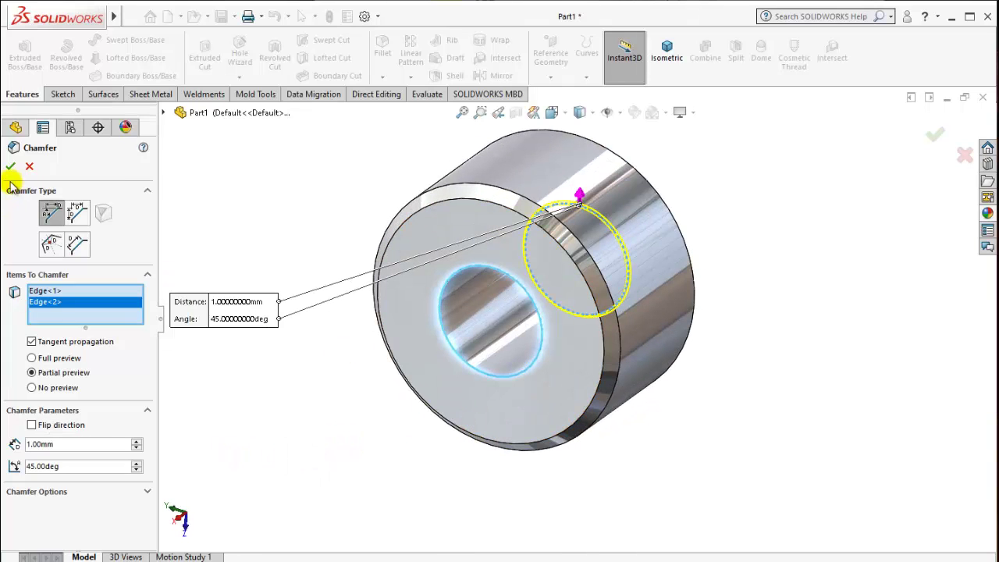
key(Return)
Step: Return the part to the standard isometric view
scroll(455, 278, up, 2)
mouse_move(455, 279)
middle_down()
mouse_move(535, 356)
mouse_move(575, 437)
mouse_move(541, 252)
middle_up()
click(667, 53)
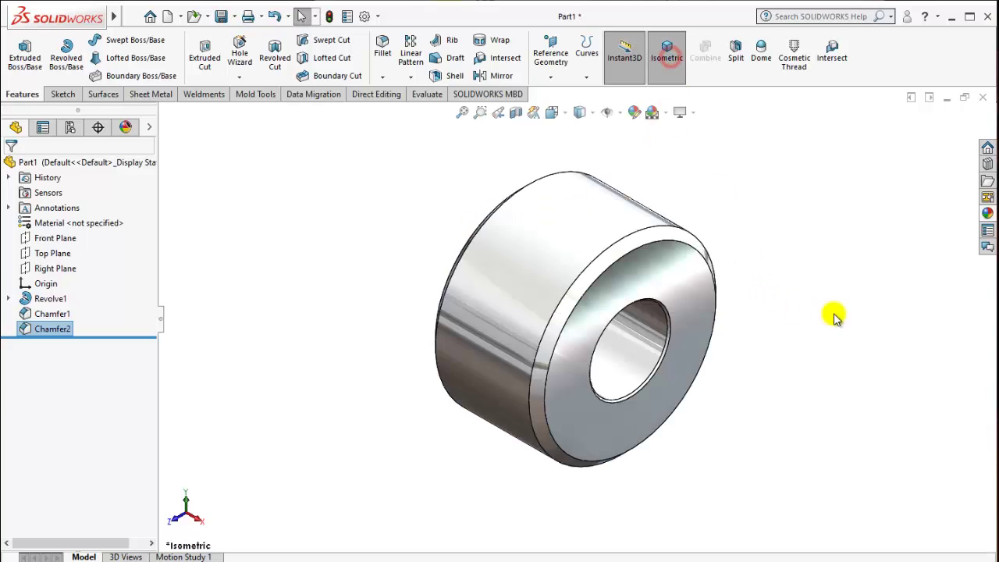
click(834, 314)
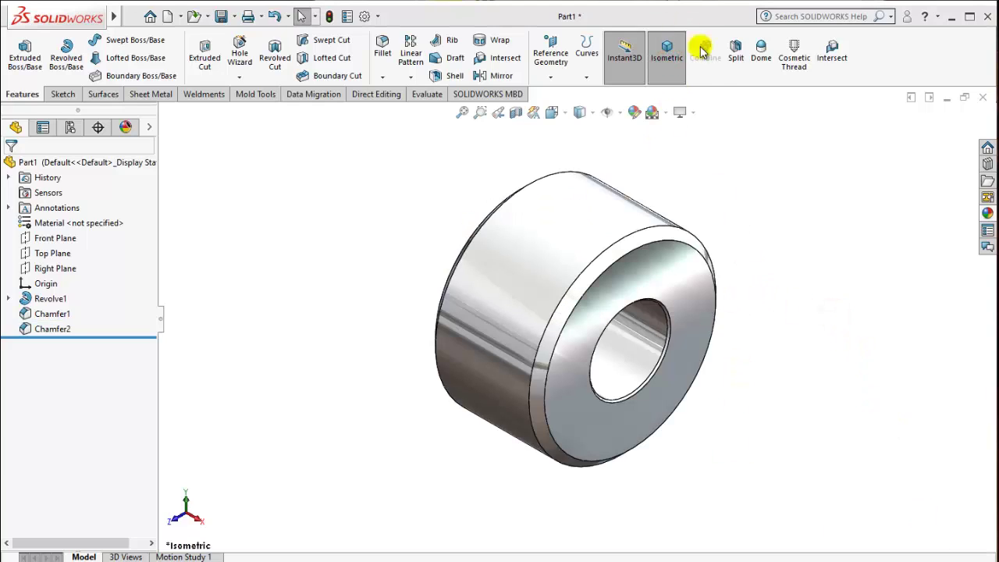
Step: Start a sketch on the cylinder's front end face, viewed normal to it
click(673, 49)
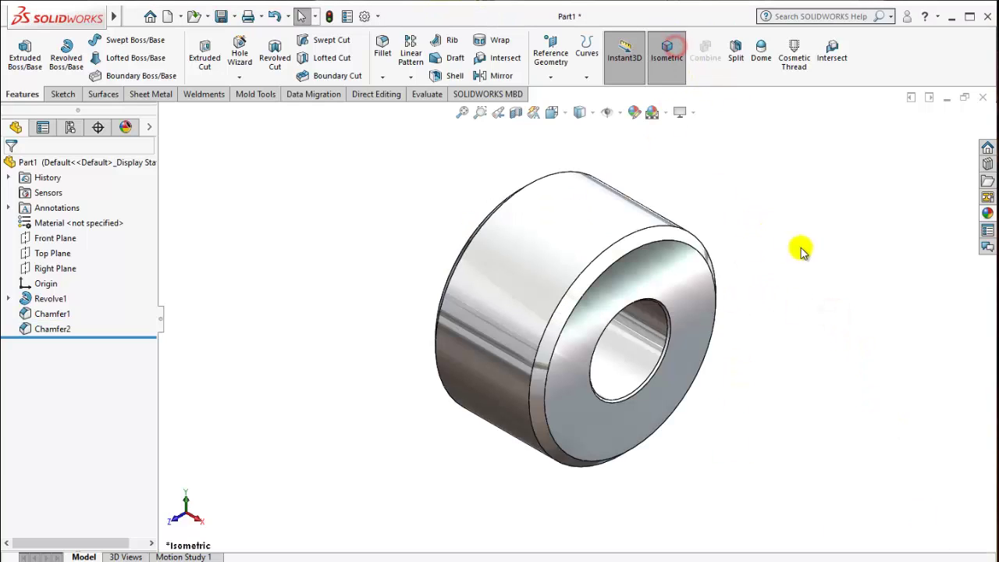
click(680, 289)
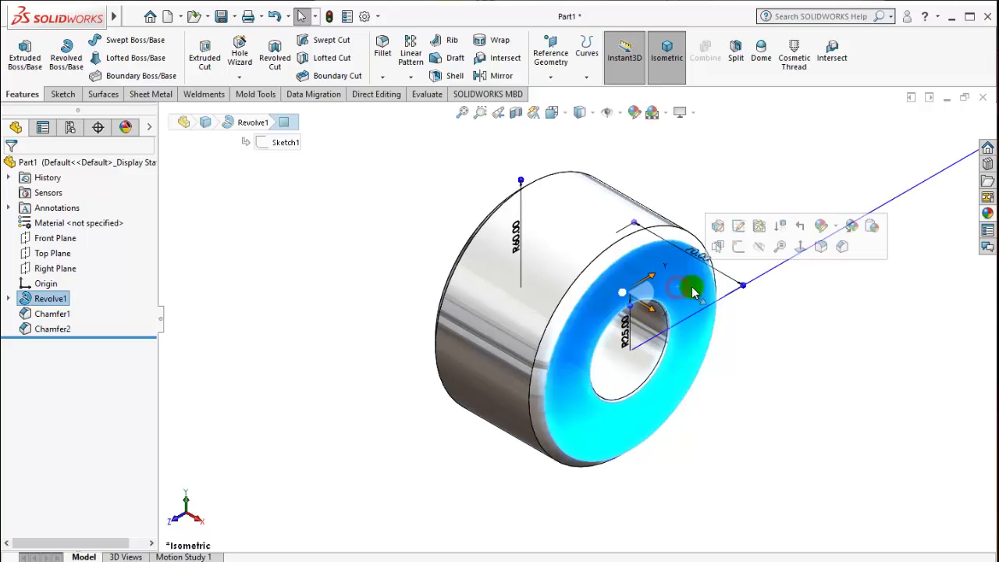
click(800, 247)
click(664, 224)
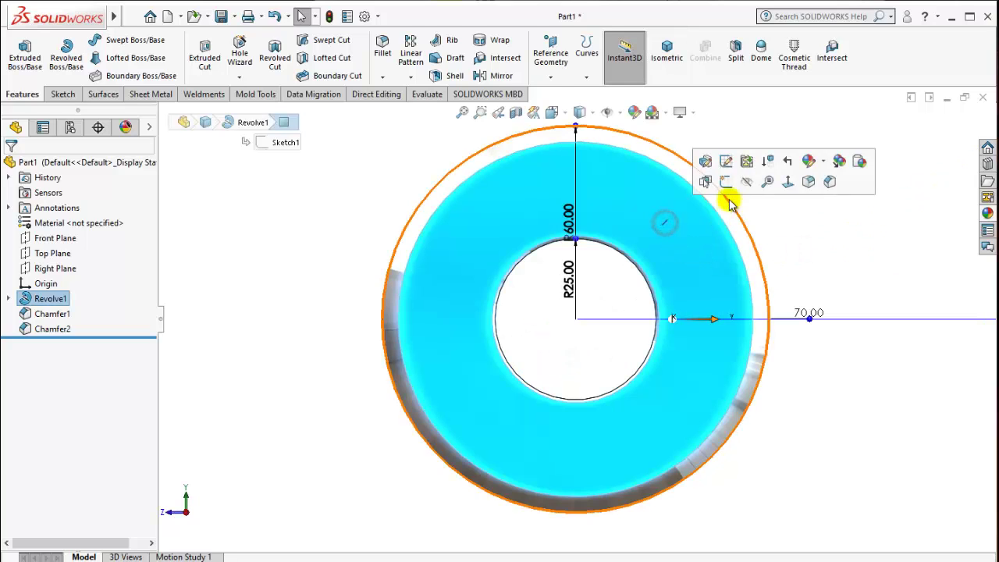
click(726, 182)
scroll(773, 230, down, 2)
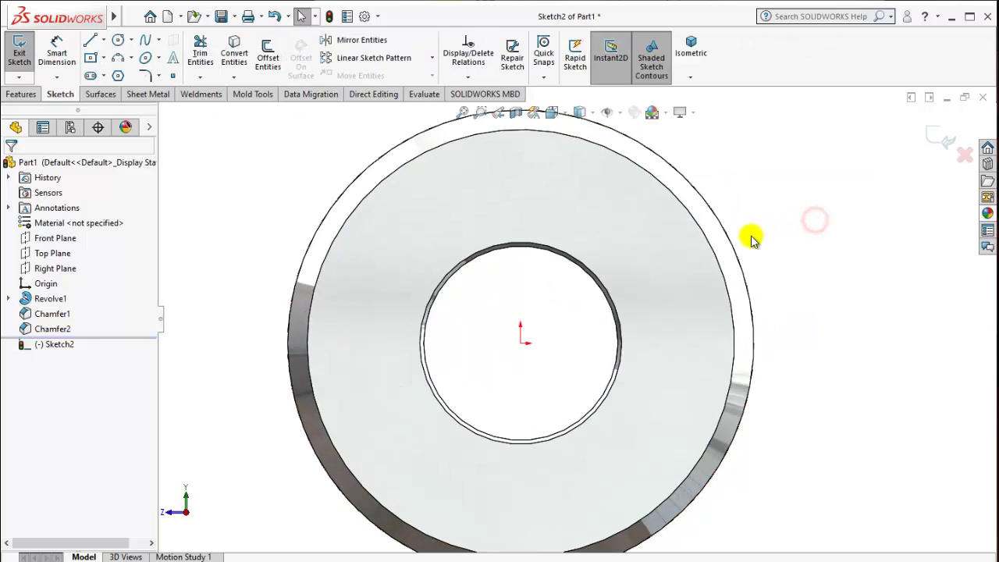
scroll(547, 252, up, 2)
scroll(547, 346, up, 1)
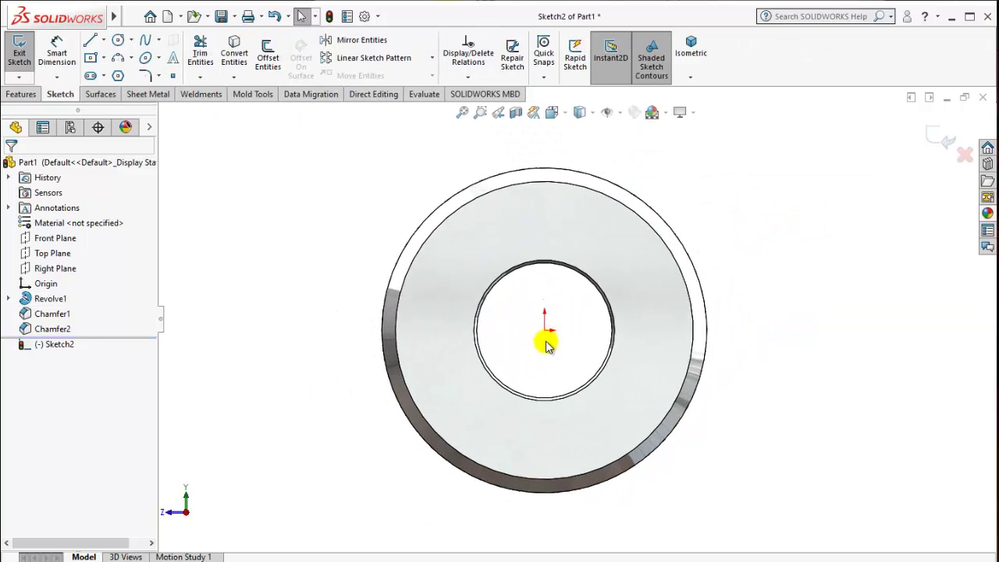
Step: Convert the outer circular edge into sketch geometry with Convert Entities
click(236, 53)
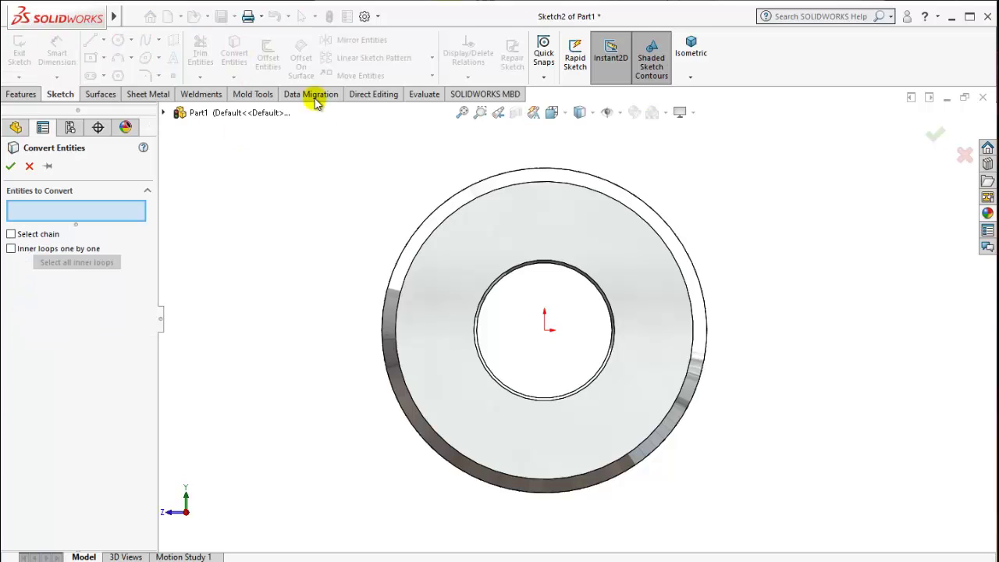
click(553, 174)
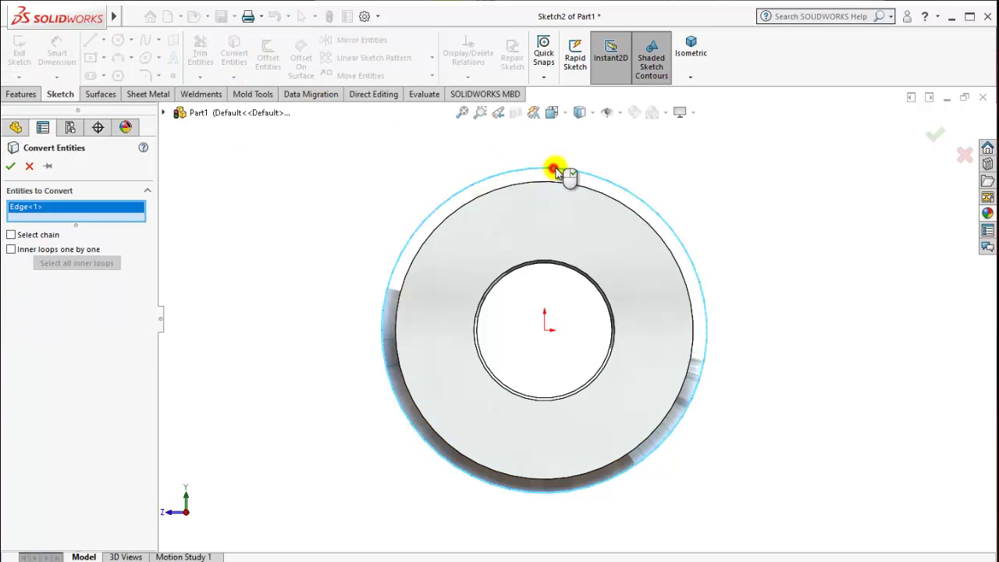
click(11, 169)
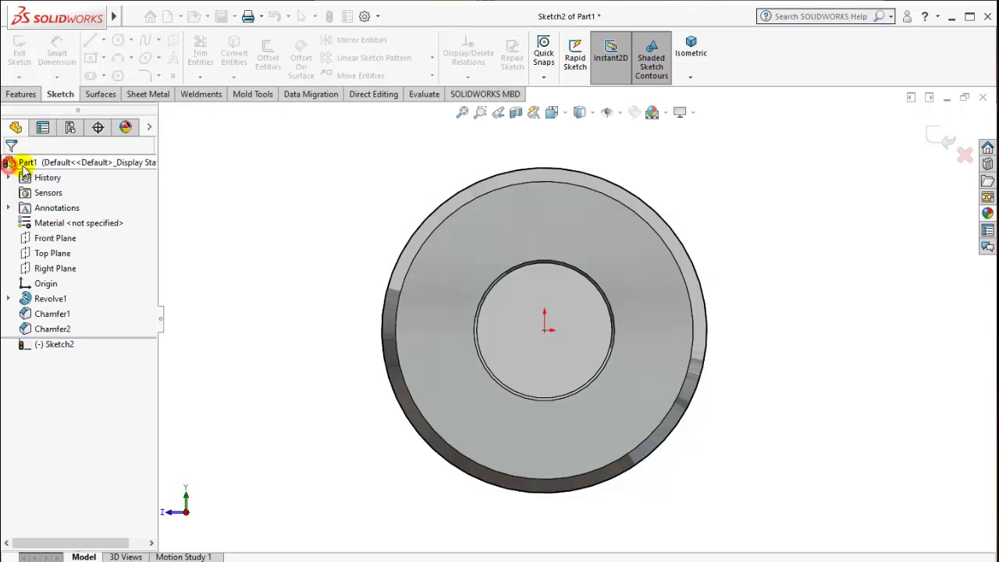
click(704, 59)
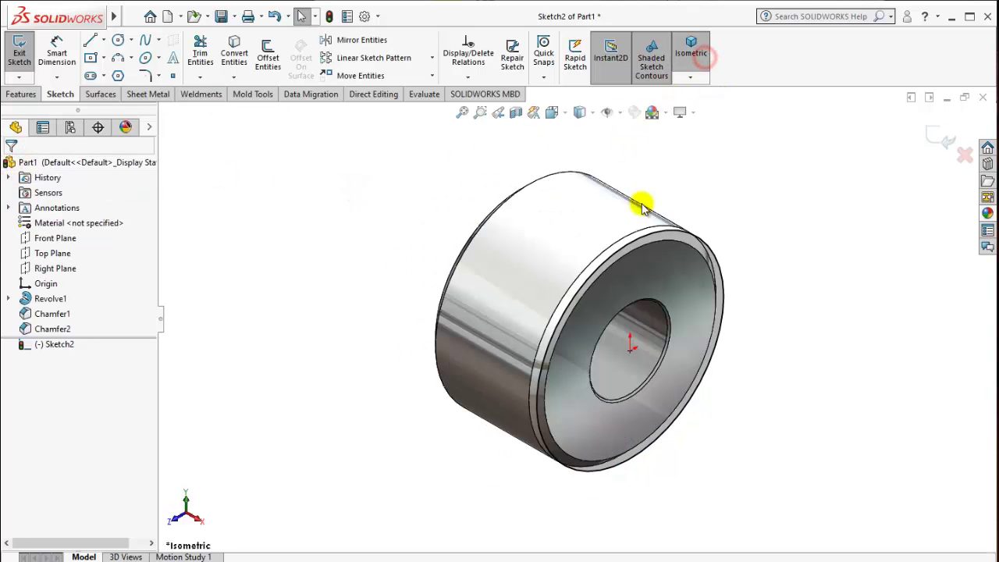
mouse_move(726, 312)
middle_down()
mouse_move(562, 277)
mouse_move(542, 330)
mouse_move(575, 313)
mouse_move(551, 348)
mouse_move(569, 367)
middle_up()
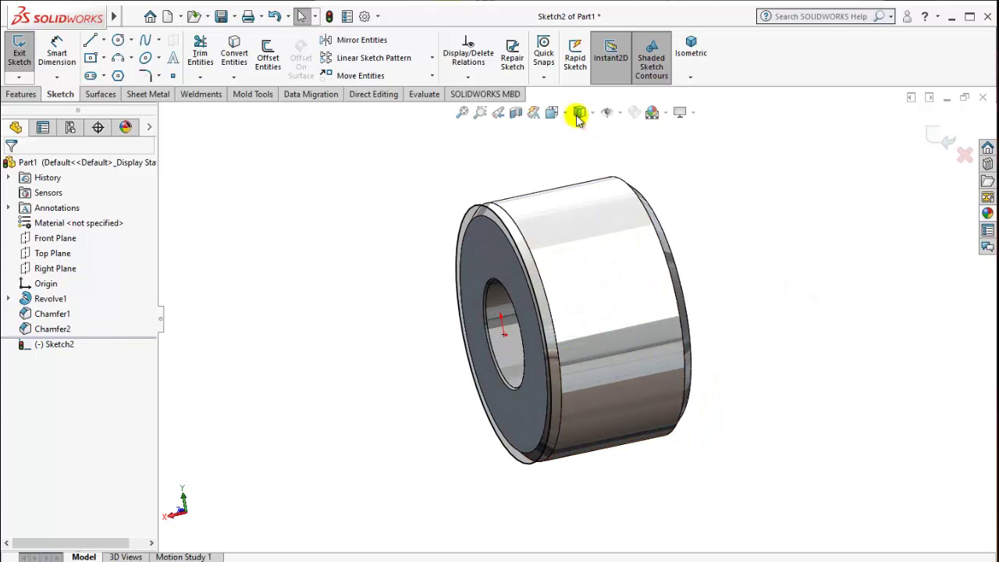
Step: Start a Helix/Spiral on Sketch2, reversed along the cylinder, with a 180° start angle
click(24, 93)
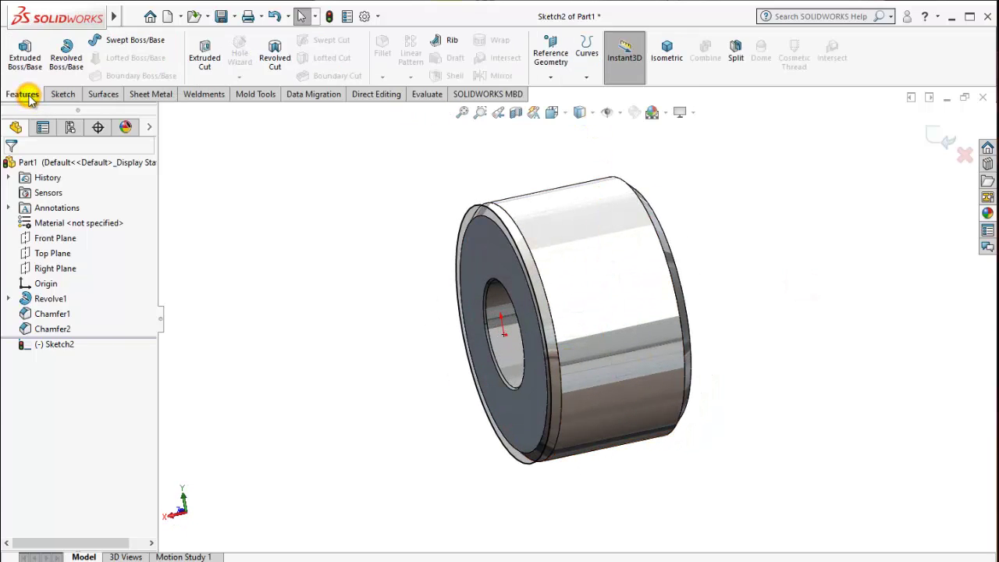
click(592, 84)
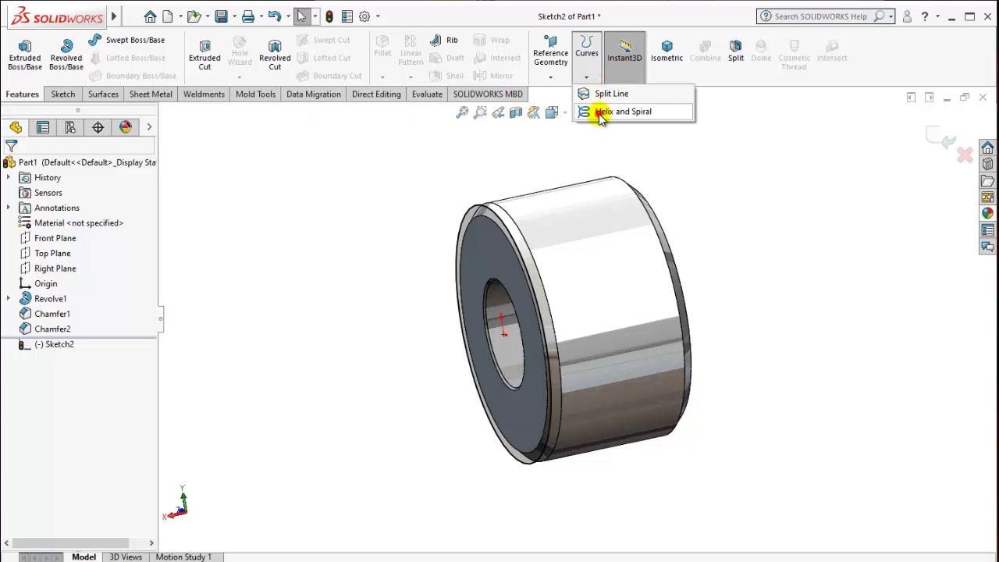
click(617, 112)
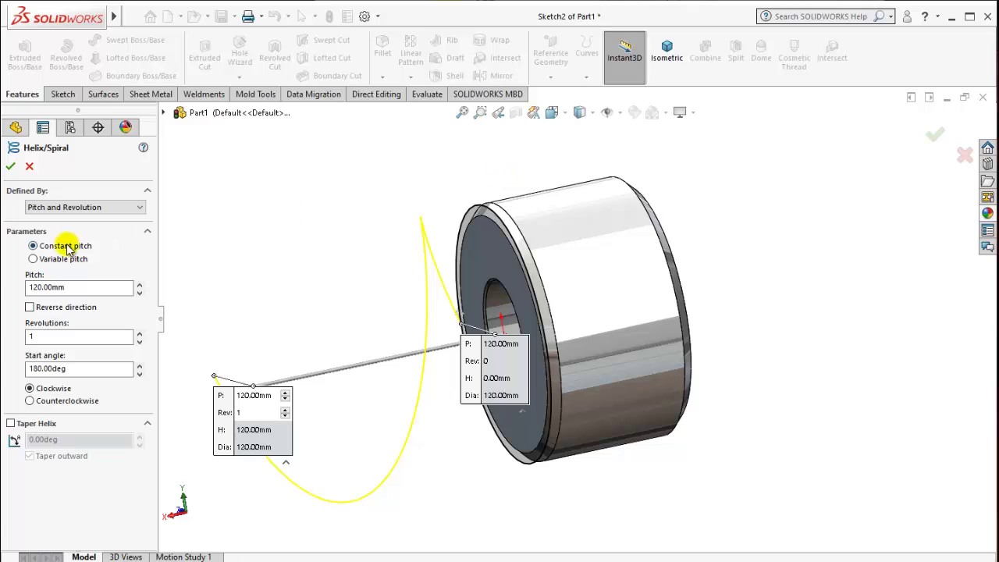
click(30, 306)
mouse_move(646, 261)
middle_down()
mouse_move(633, 312)
mouse_move(693, 289)
mouse_move(693, 307)
mouse_move(671, 297)
mouse_move(676, 306)
middle_up()
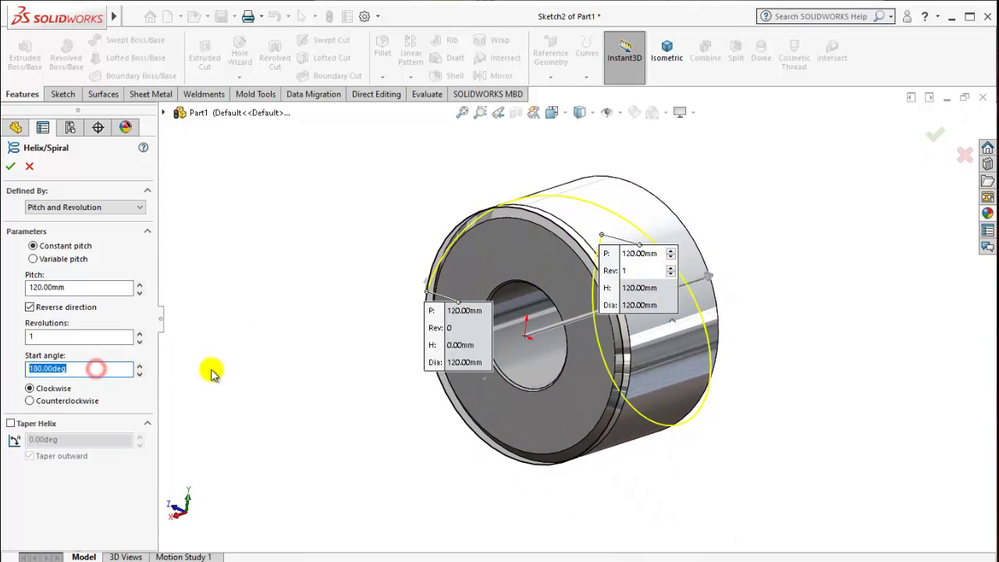
text(90)
click(237, 373)
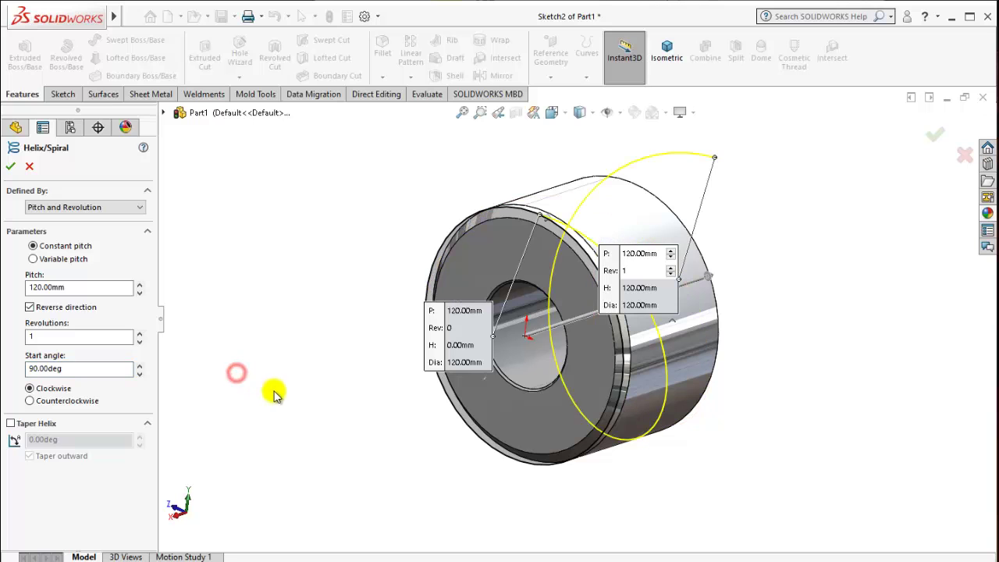
mouse_move(273, 393)
middle_down()
mouse_move(576, 357)
mouse_move(591, 370)
middle_up()
click(659, 69)
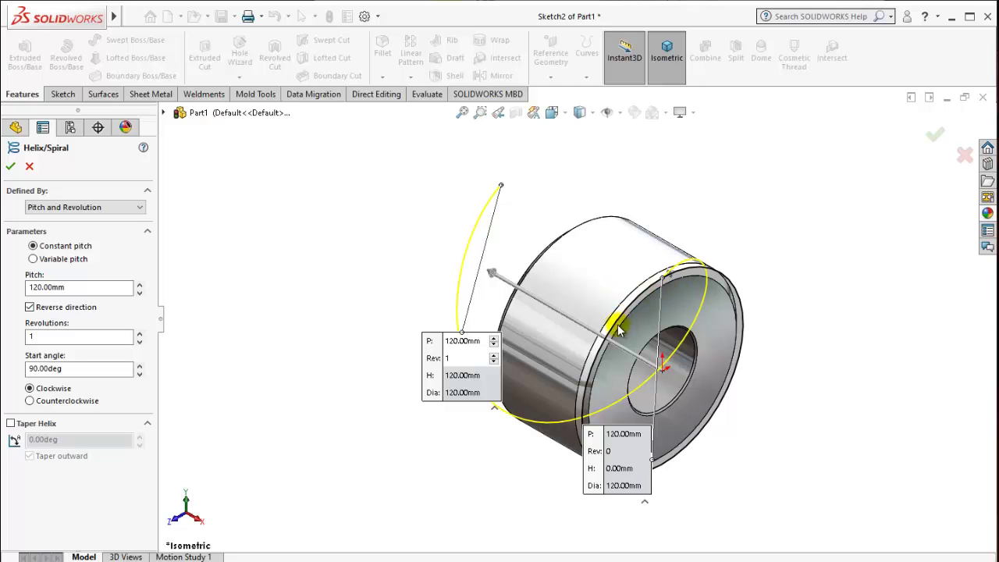
mouse_move(612, 328)
middle_down()
mouse_move(479, 297)
mouse_move(316, 302)
middle_up()
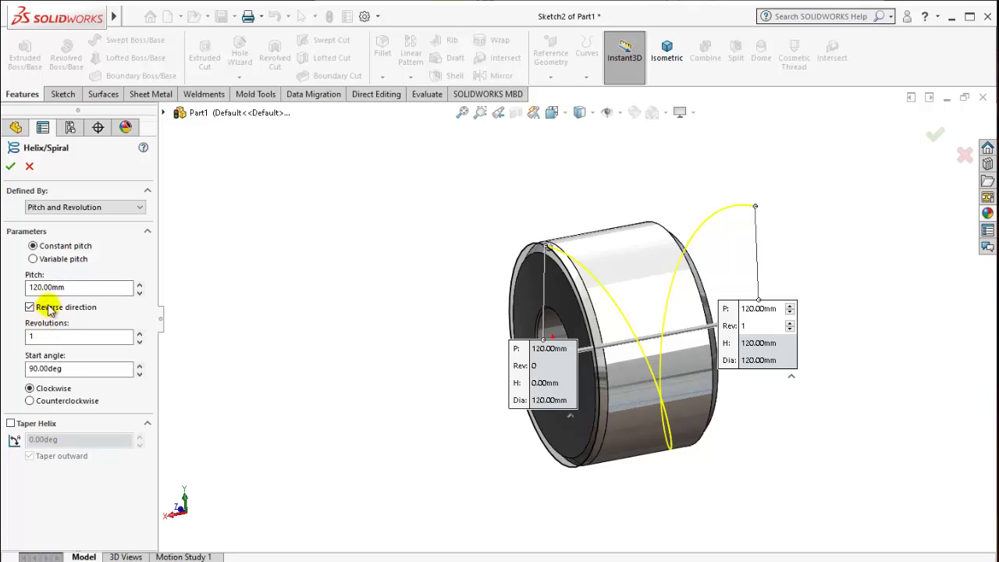
Step: Define the helix by Height and Revolution: 70 mm height, 500 revolutions
double_click(75, 288)
text(70)
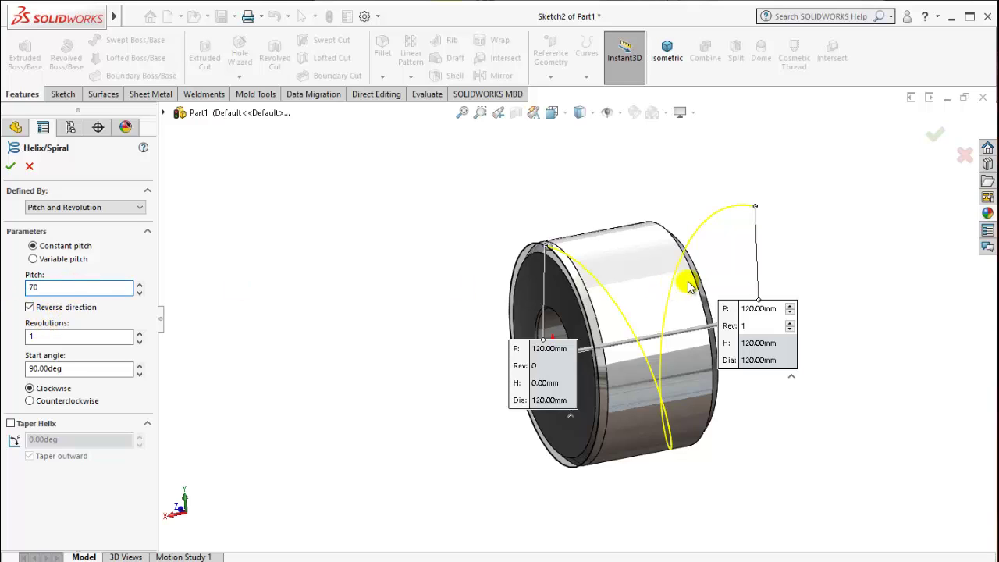
click(357, 278)
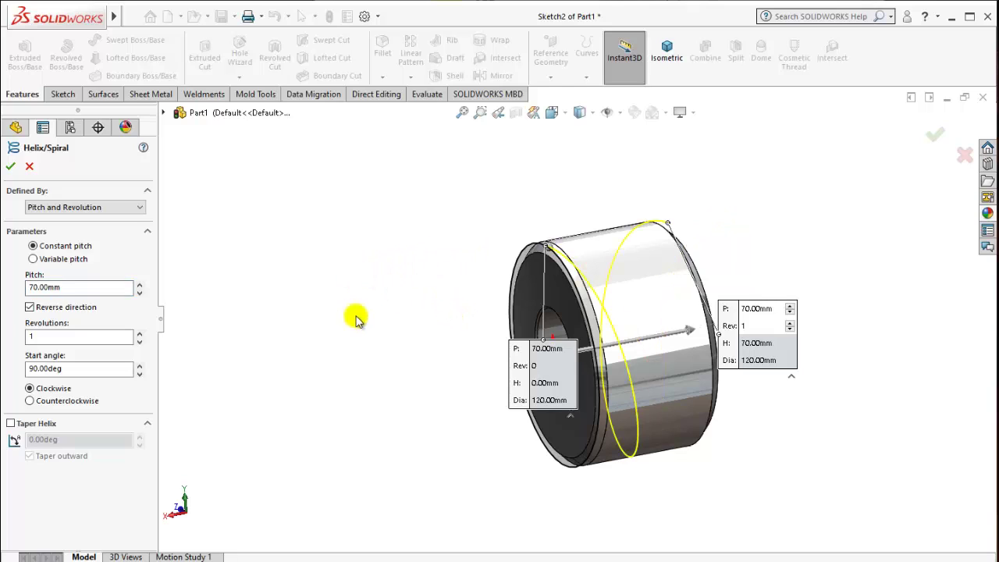
click(71, 208)
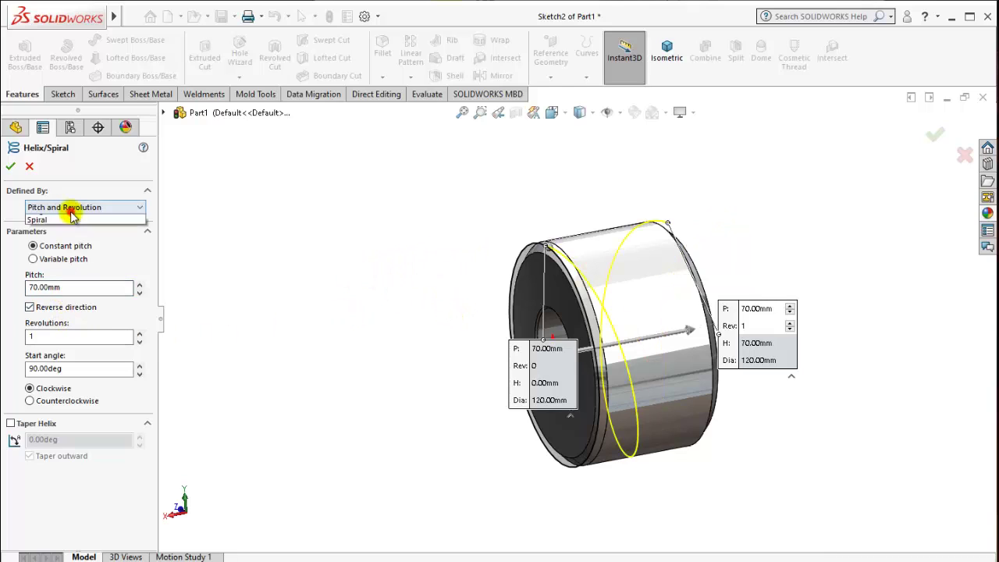
click(70, 227)
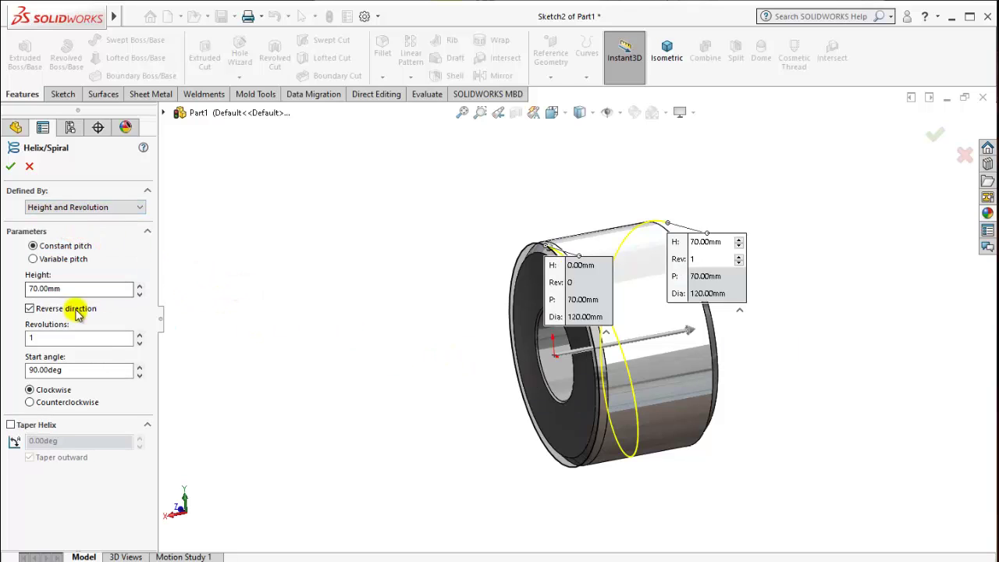
drag(66, 289, 28, 291)
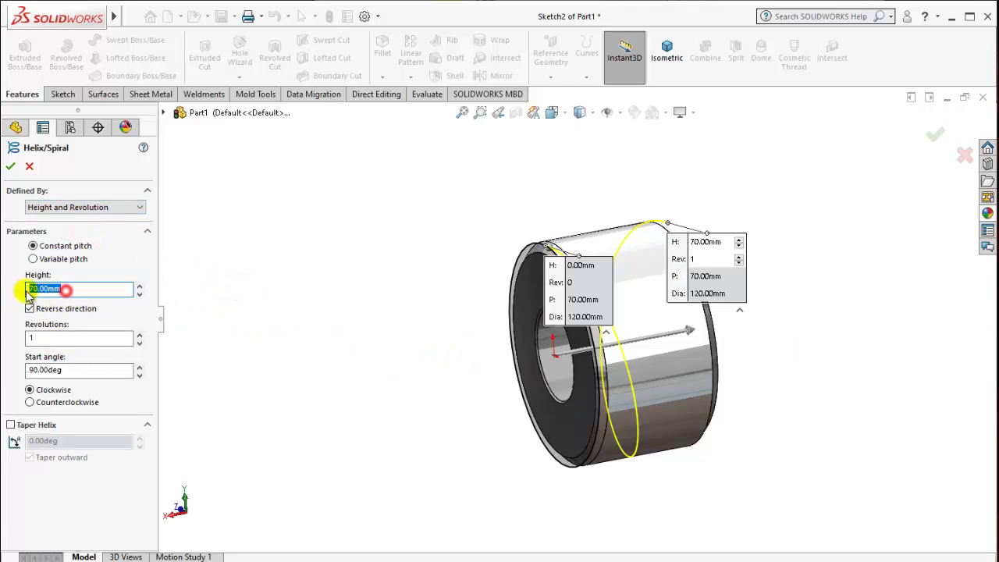
double_click(40, 337)
text(500)
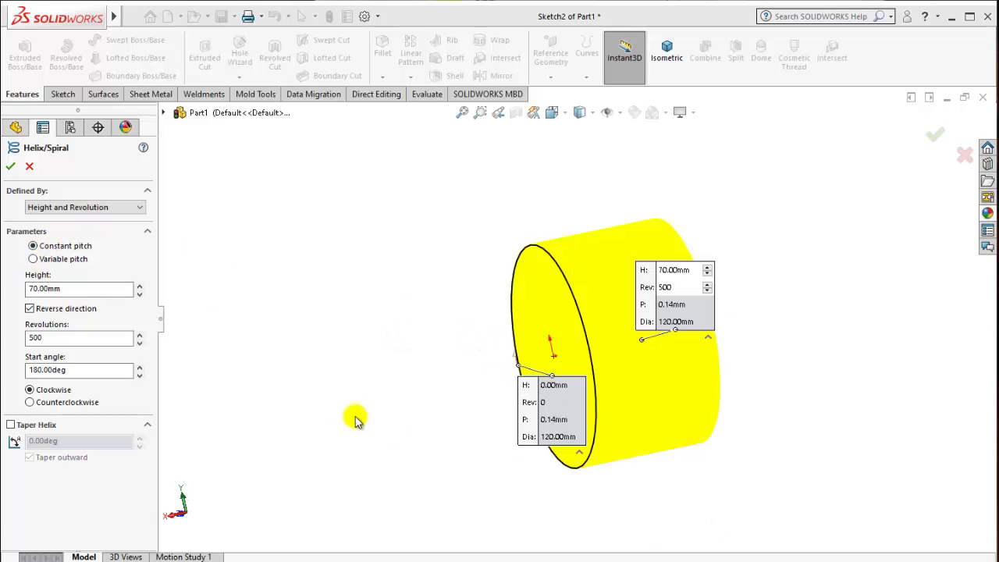
Step: Redefine the helix by Height and Pitch with a 500 mm pitch, creating Helix/Spiral1
click(68, 208)
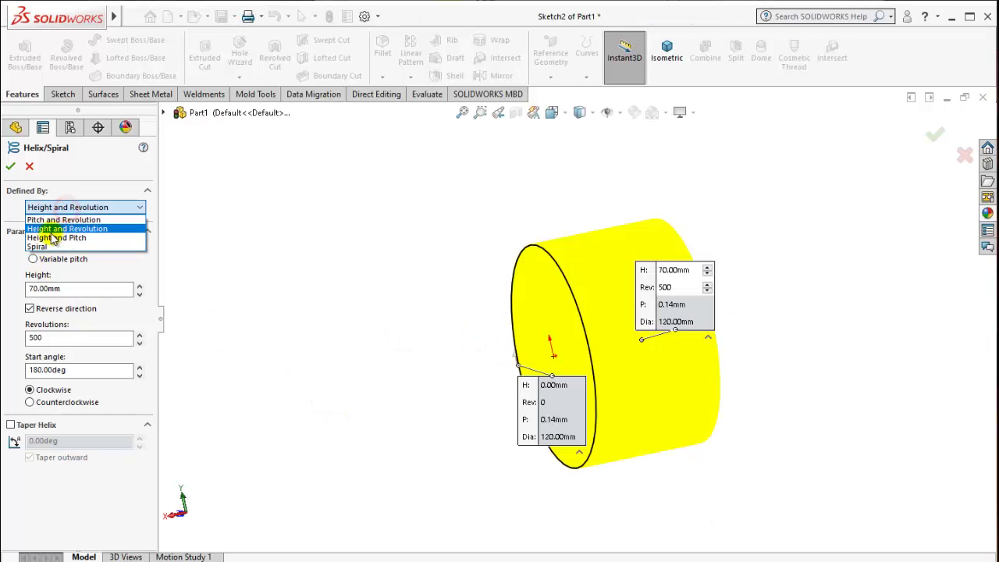
click(53, 238)
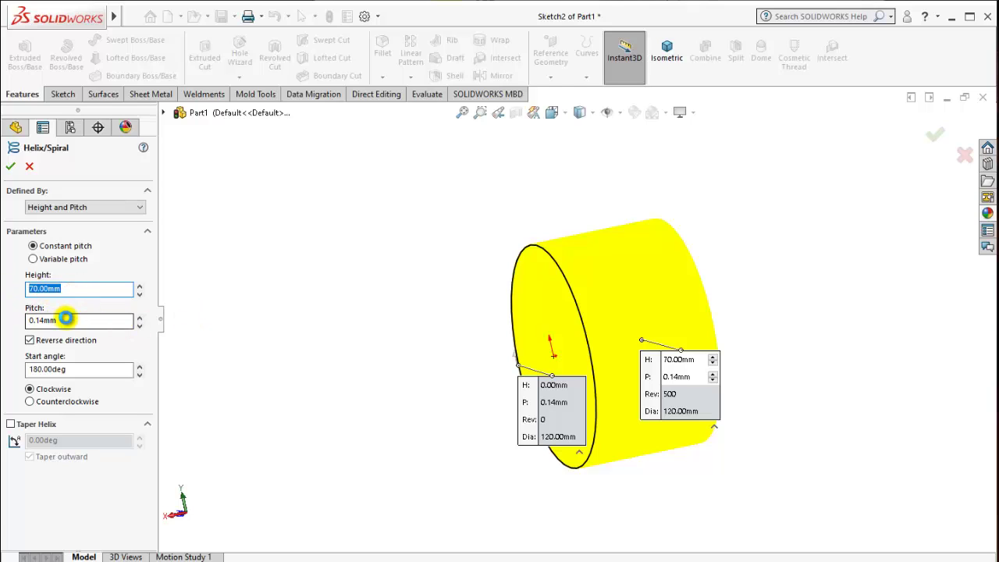
click(66, 318)
double_click(61, 321)
text(500)
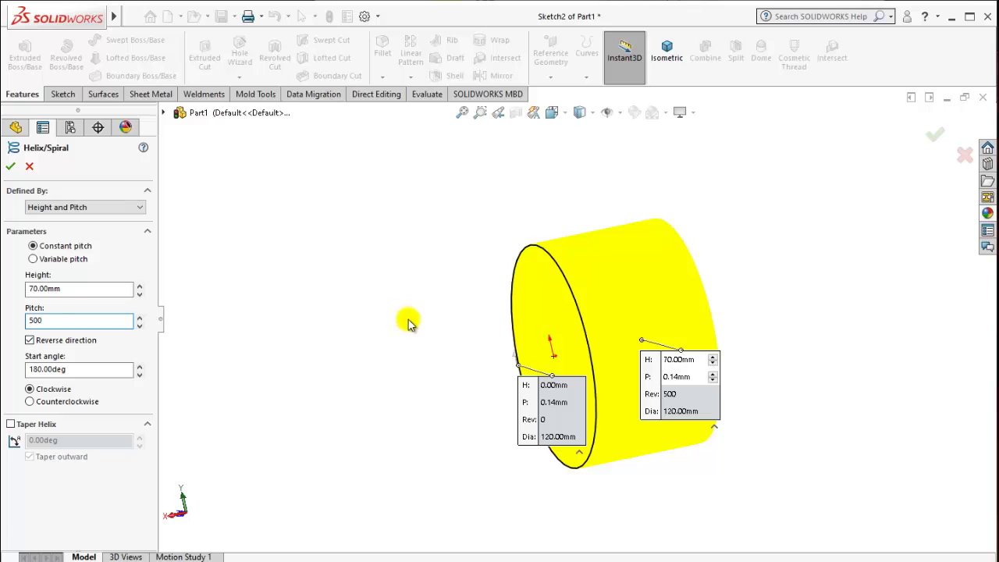
click(360, 312)
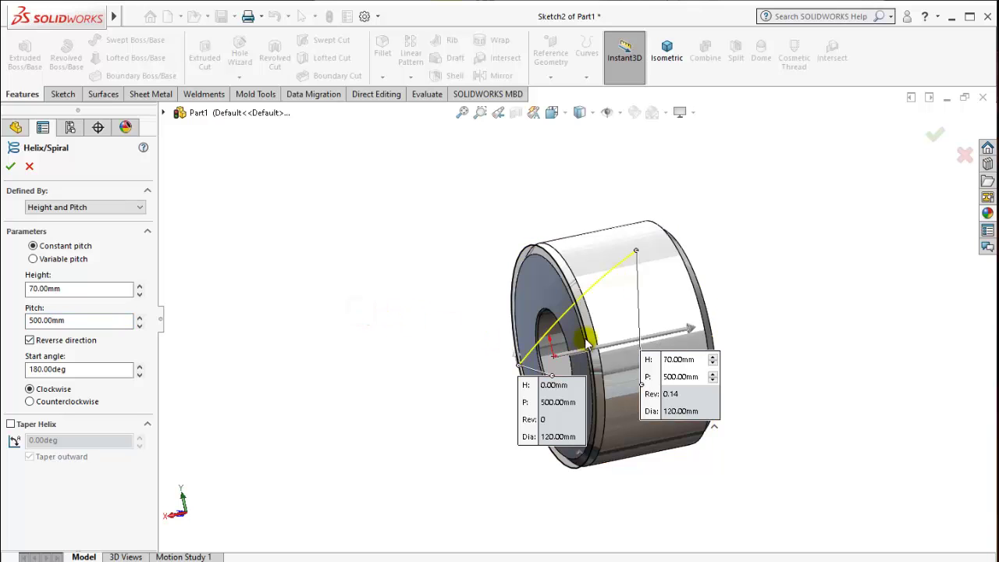
middle_drag(587, 341, 680, 511)
click(669, 47)
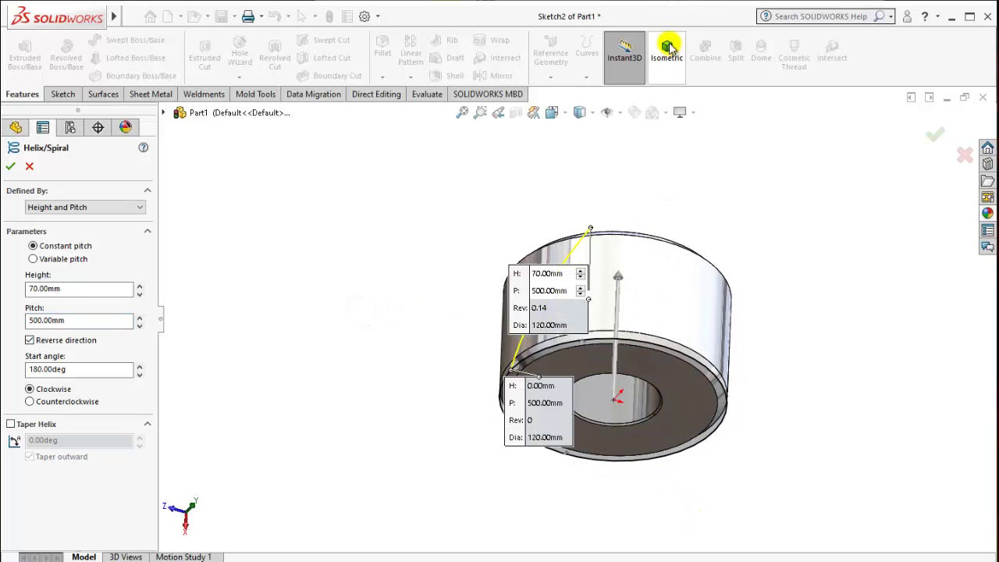
click(670, 47)
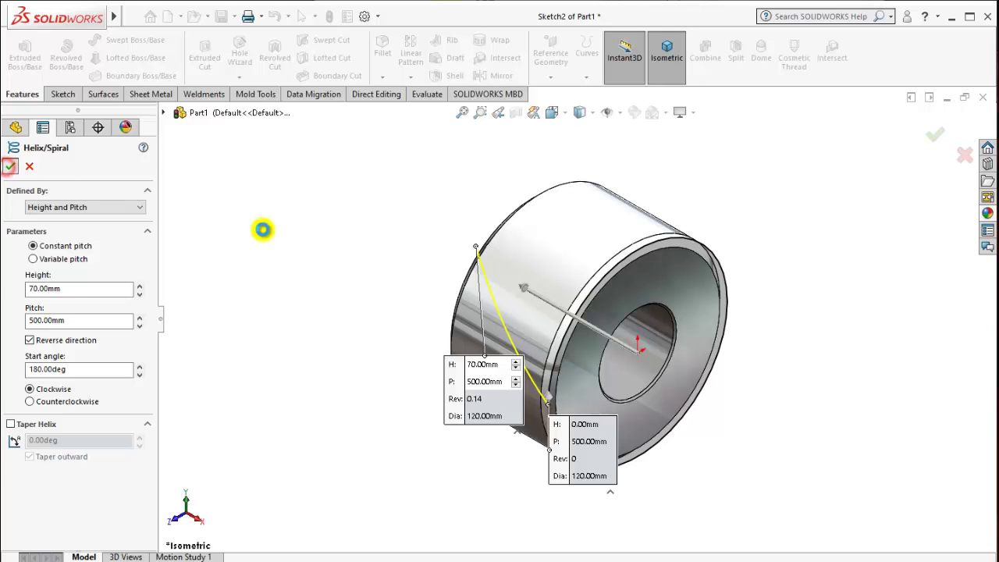
mouse_move(379, 289)
middle_down()
mouse_move(406, 226)
mouse_move(397, 319)
mouse_move(453, 345)
mouse_move(473, 380)
mouse_move(397, 285)
mouse_move(348, 304)
mouse_move(341, 318)
mouse_move(405, 298)
middle_up()
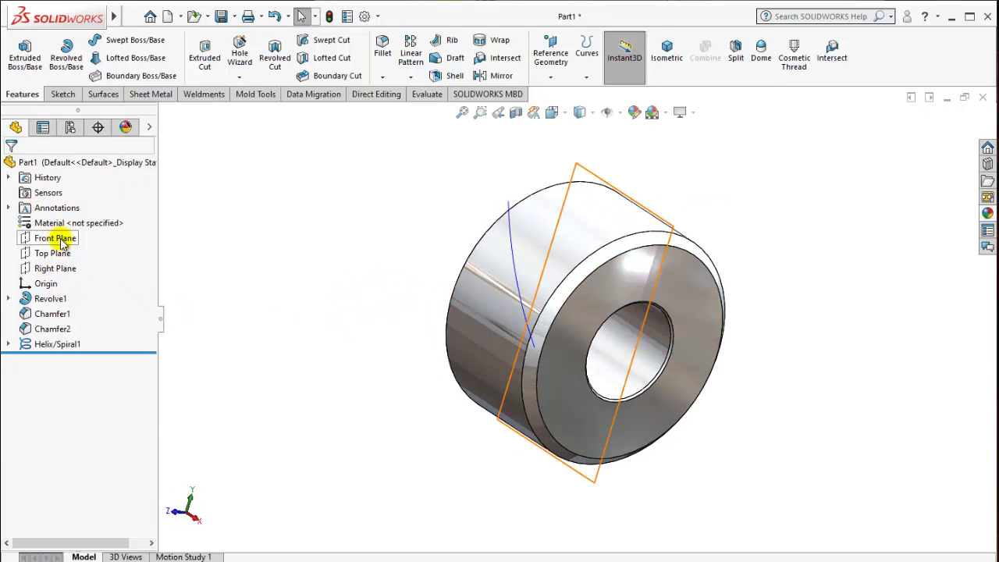
Step: Start a sketch on the Right Plane, viewed normal to it, and place a point near the helix end
click(59, 268)
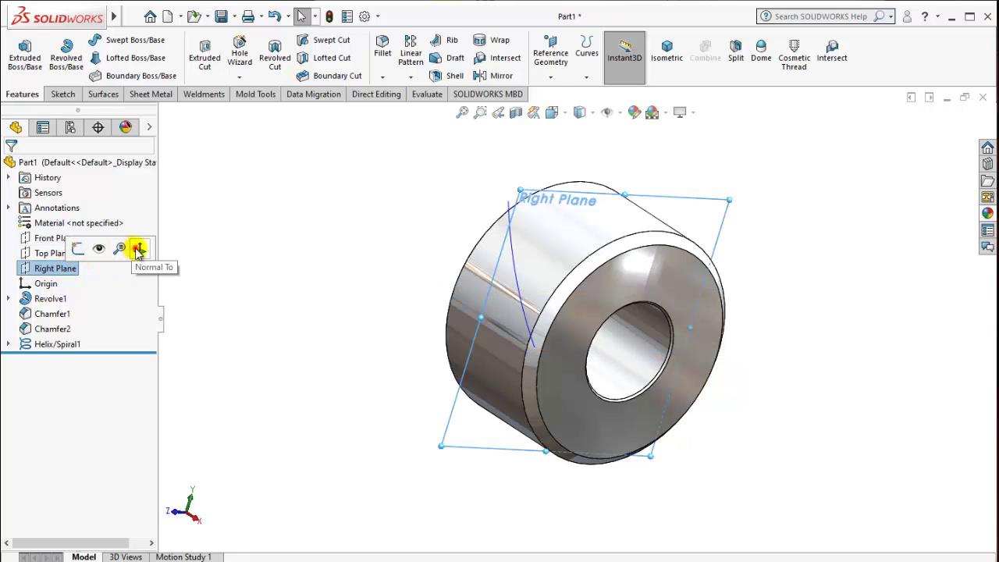
click(138, 248)
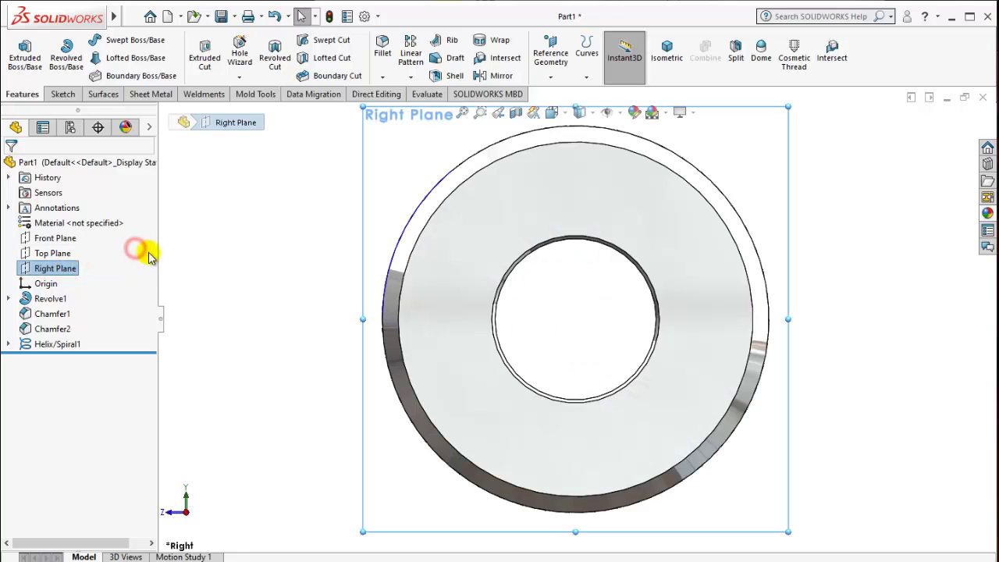
right_click(76, 268)
click(79, 242)
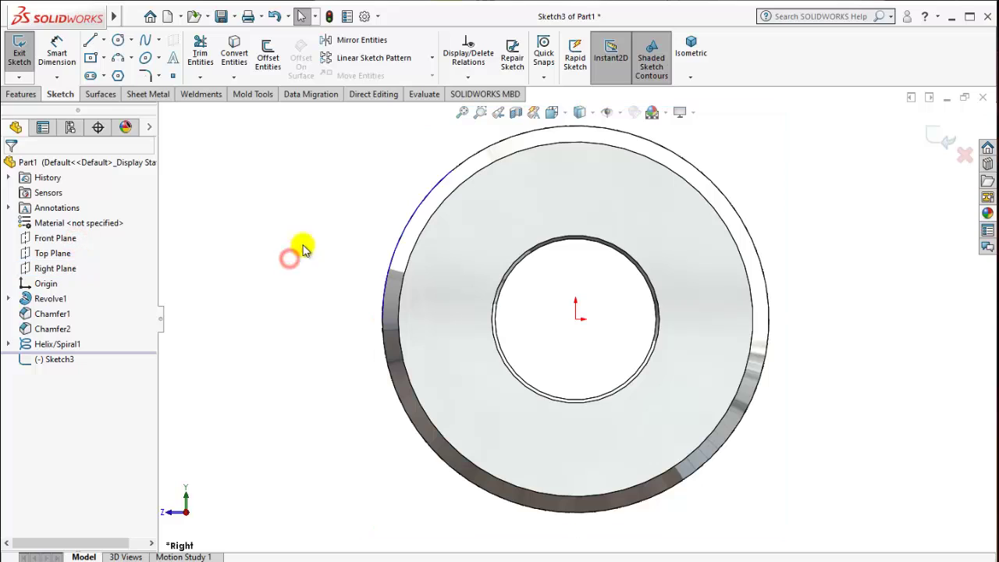
click(172, 76)
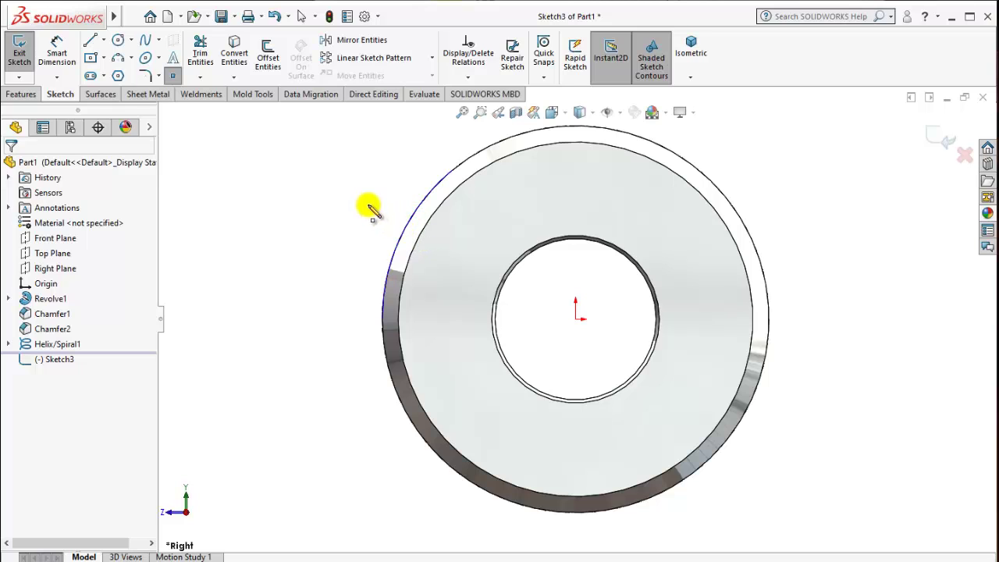
click(407, 226)
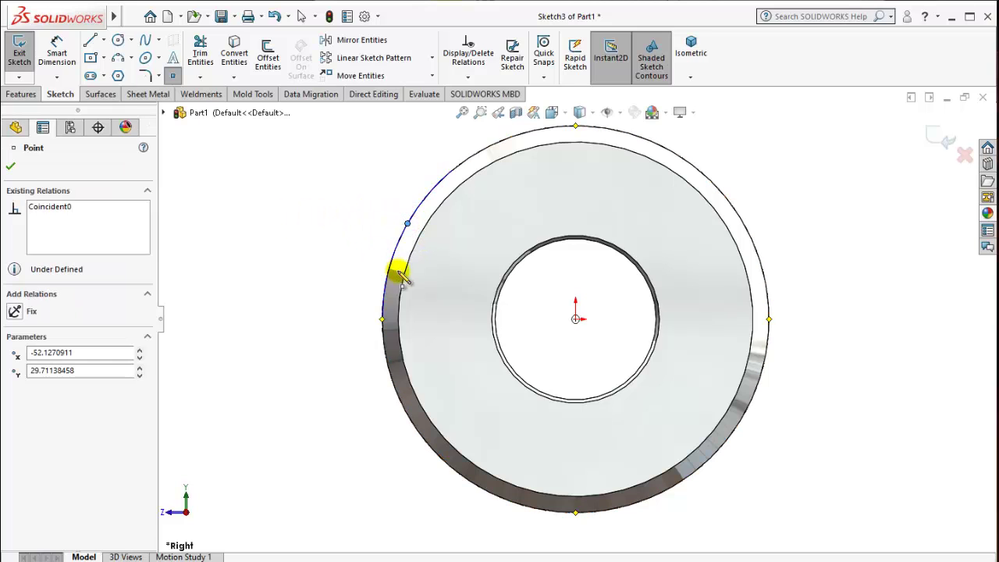
key(Escape)
Step: Try constraining the sketch point to the helix, then onto the cylinder's outer face
mouse_move(413, 273)
middle_down()
mouse_move(407, 257)
mouse_move(476, 330)
middle_up()
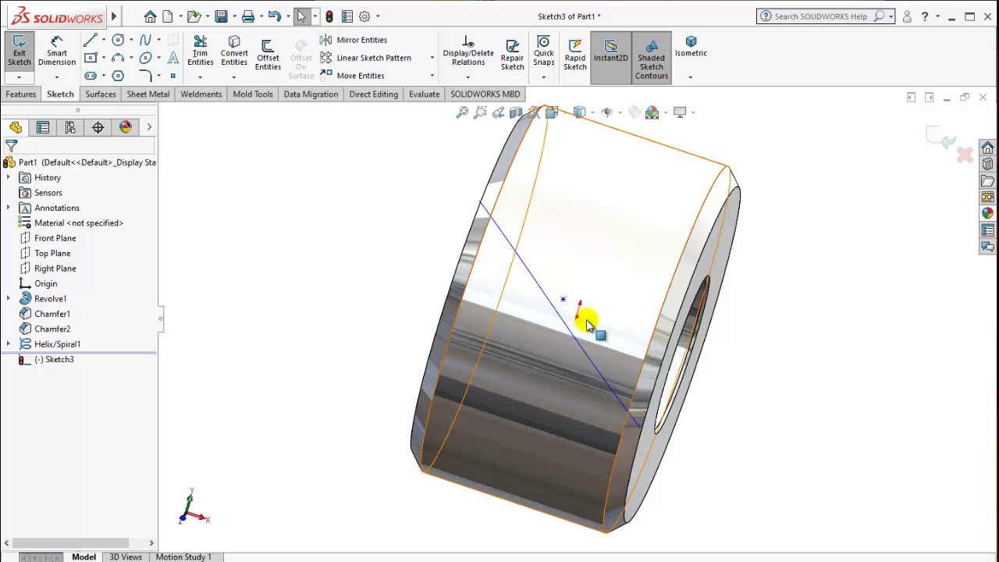
click(564, 301)
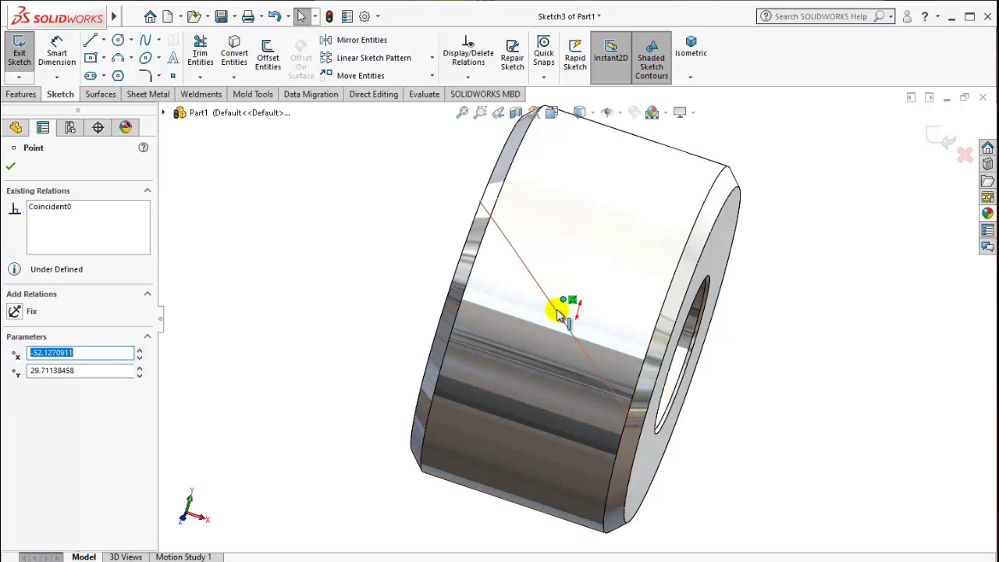
ctrl+click(565, 310)
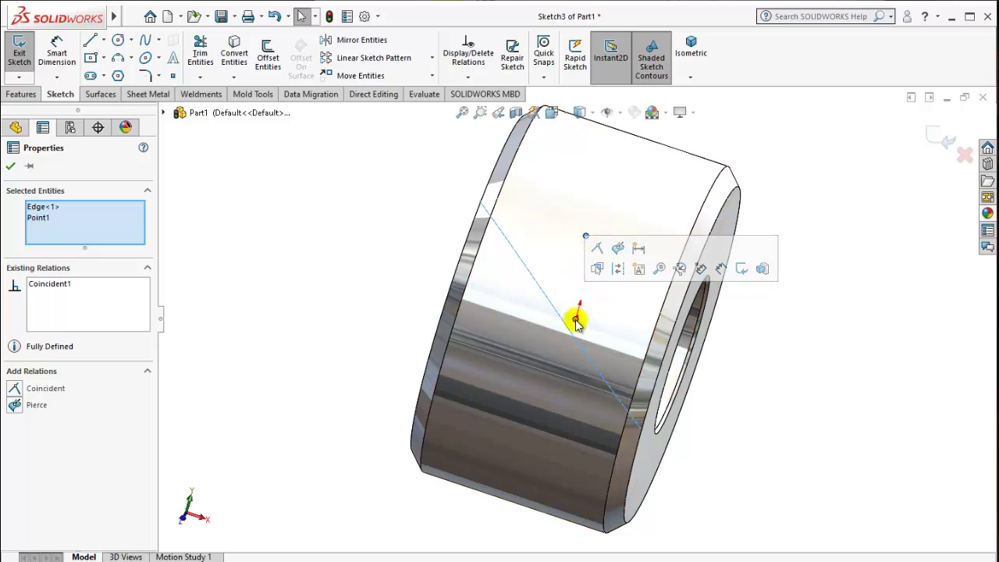
mouse_move(620, 361)
middle_down()
mouse_move(584, 250)
mouse_move(797, 279)
middle_up()
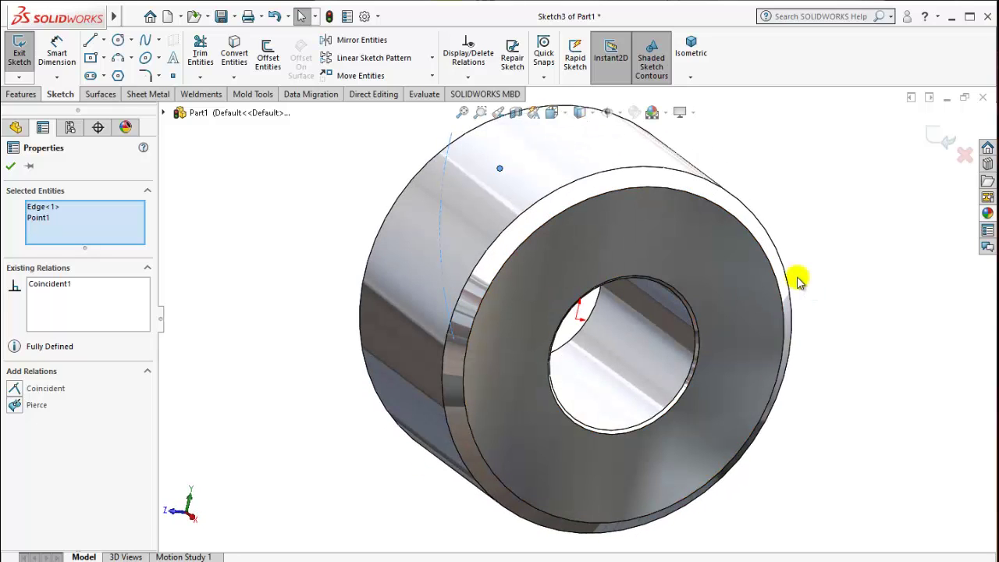
click(812, 281)
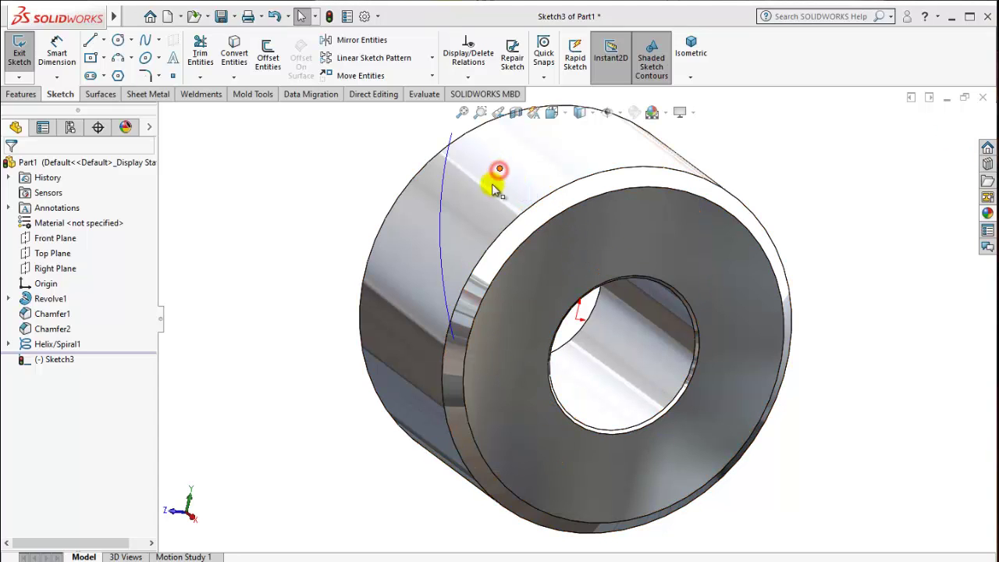
click(500, 169)
ctrl+click(441, 215)
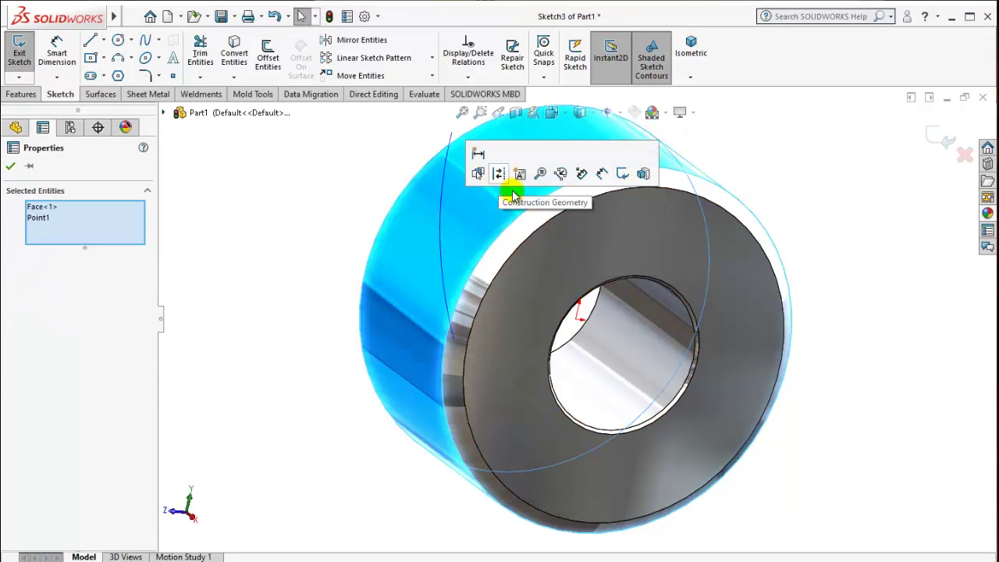
click(499, 173)
click(208, 211)
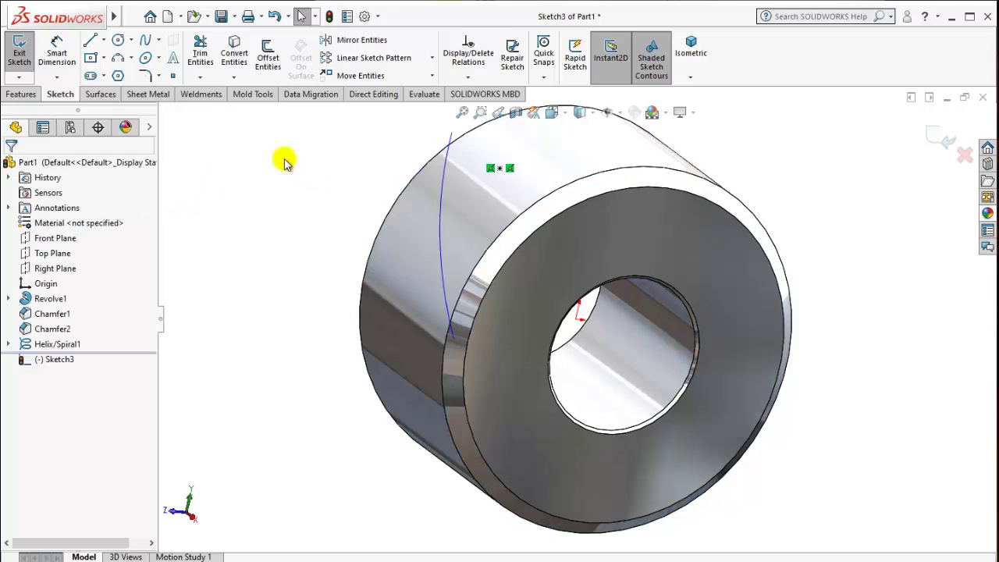
Step: Delete all relations on the point and add a Pierce relation to the helix curve
click(500, 169)
right_click(59, 222)
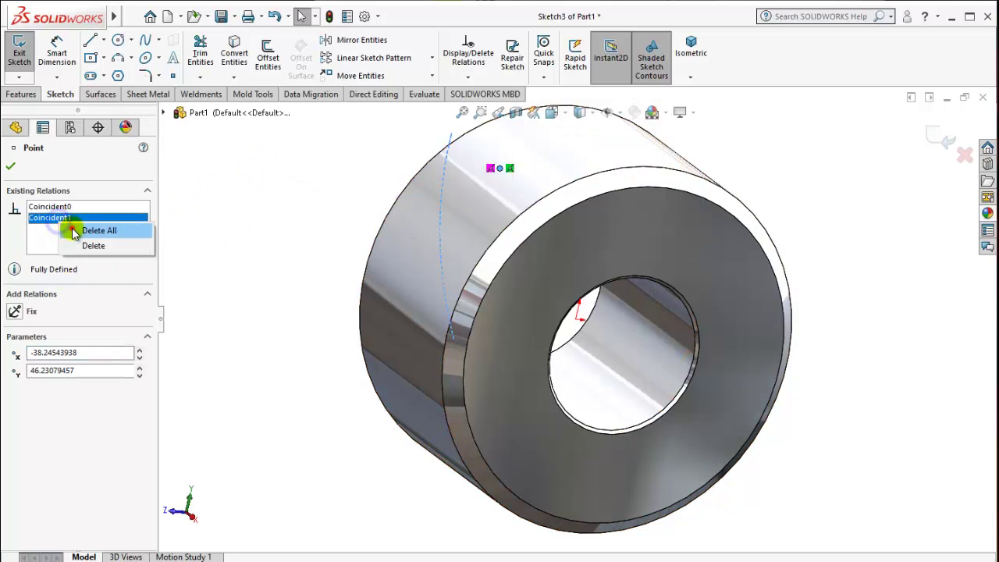
click(78, 230)
click(285, 224)
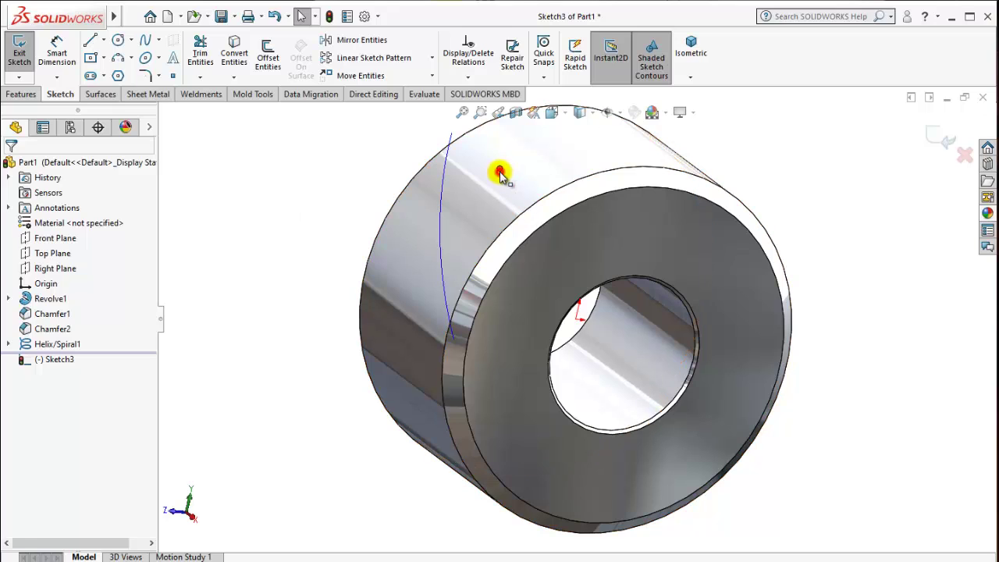
click(500, 172)
ctrl+click(443, 204)
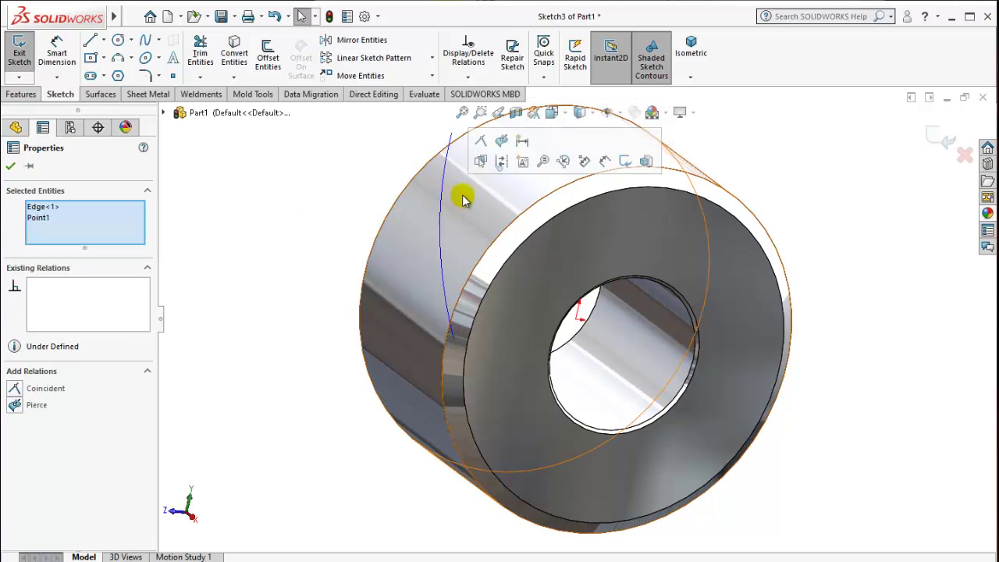
click(505, 140)
click(802, 260)
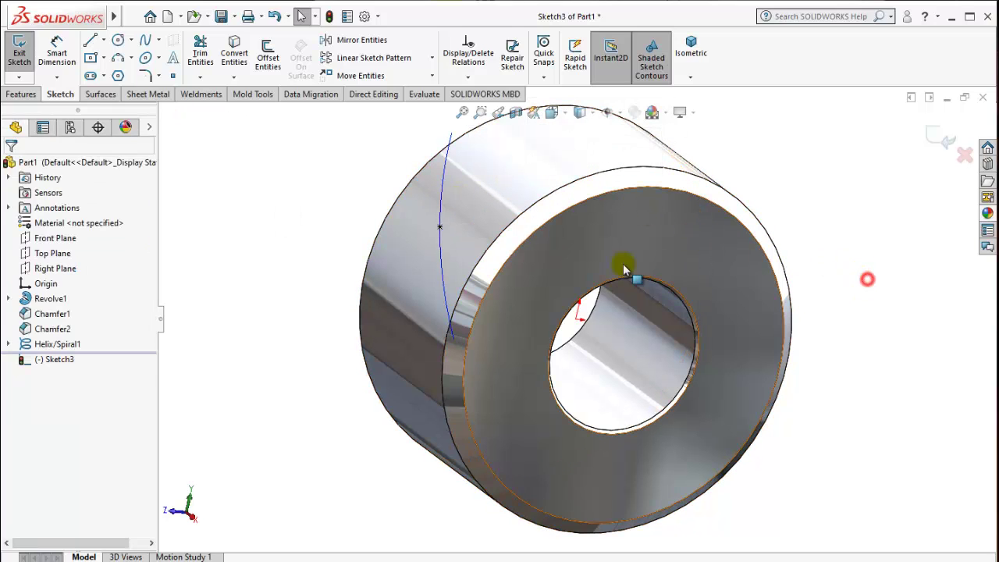
mouse_move(630, 273)
middle_down()
mouse_move(466, 232)
mouse_move(524, 216)
mouse_move(607, 254)
mouse_move(468, 272)
mouse_move(452, 315)
mouse_move(538, 279)
mouse_move(453, 247)
middle_up()
scroll(453, 247, up, 3)
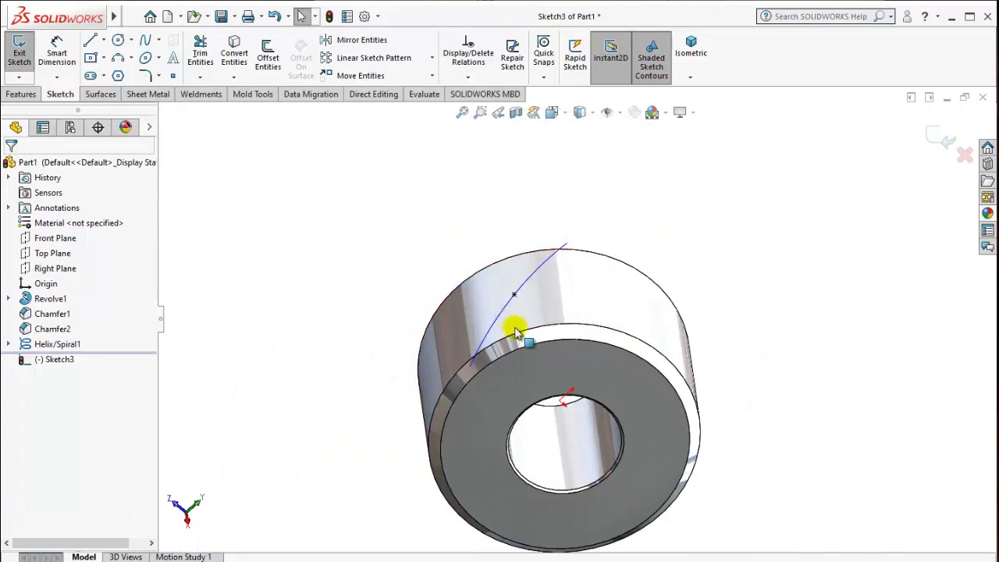
mouse_move(515, 327)
middle_down()
mouse_move(475, 335)
mouse_move(489, 352)
mouse_move(668, 407)
middle_up()
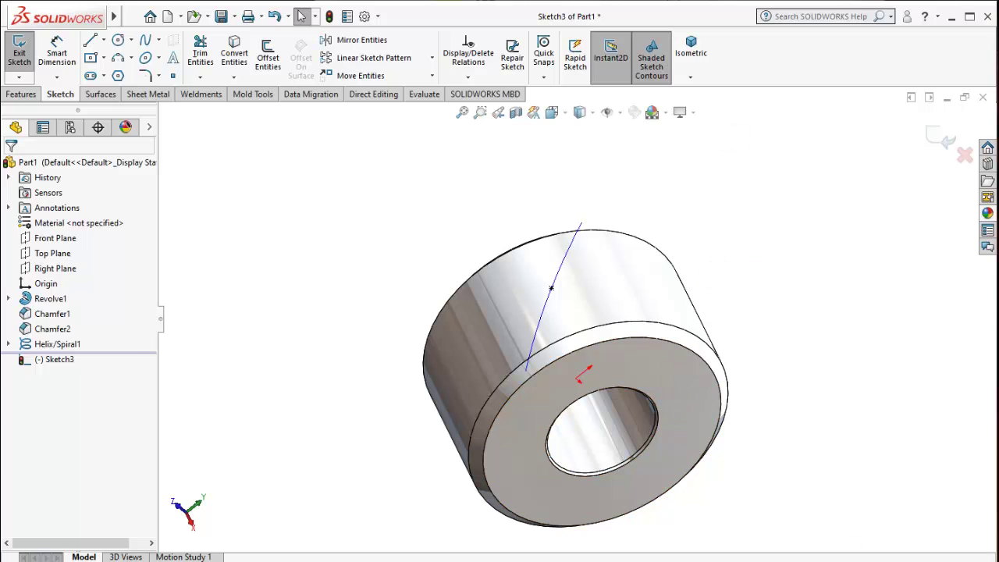
mouse_move(669, 330)
middle_down()
mouse_move(664, 348)
mouse_move(677, 326)
mouse_move(769, 302)
middle_up()
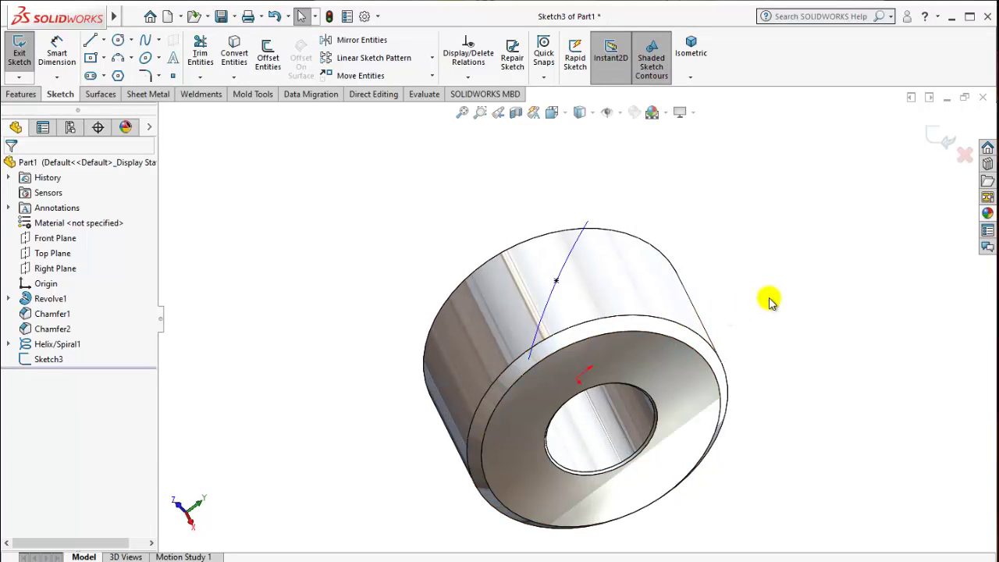
Step: Exit Sketch3 and create Plane1 tangent to the cylinder face through Point1@Sketch3
click(938, 133)
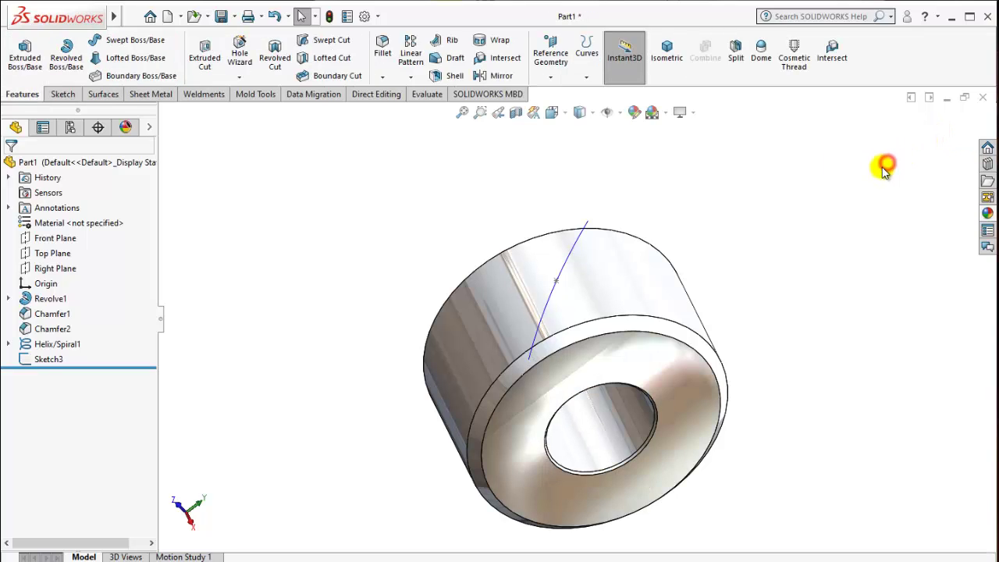
click(551, 75)
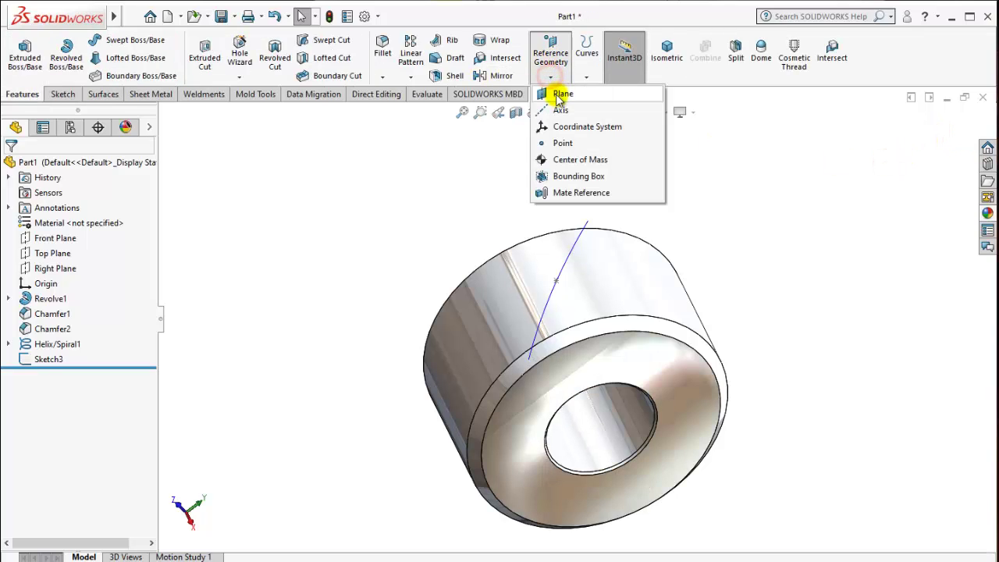
click(559, 94)
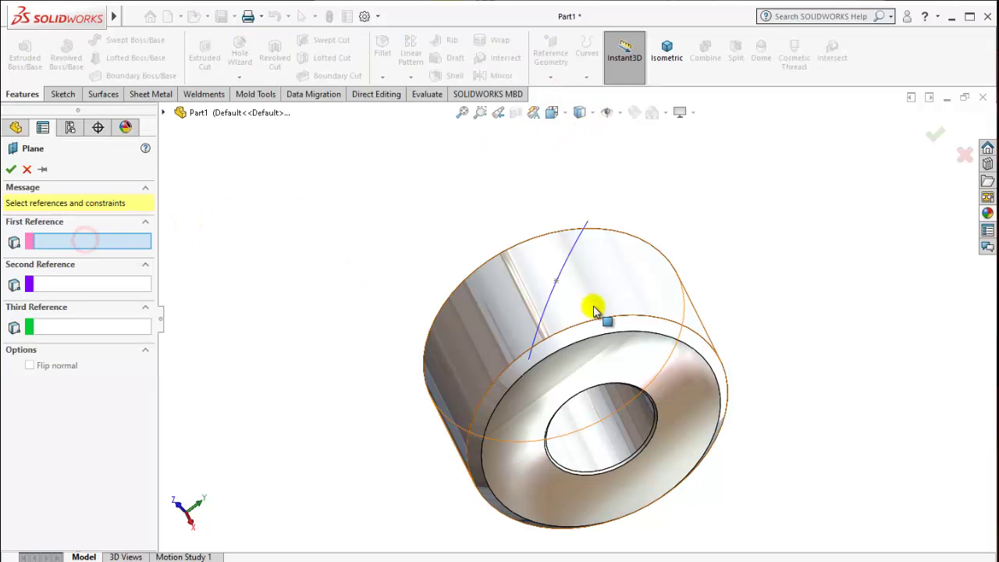
click(648, 300)
mouse_move(575, 317)
middle_down()
mouse_move(557, 245)
mouse_move(585, 284)
middle_up()
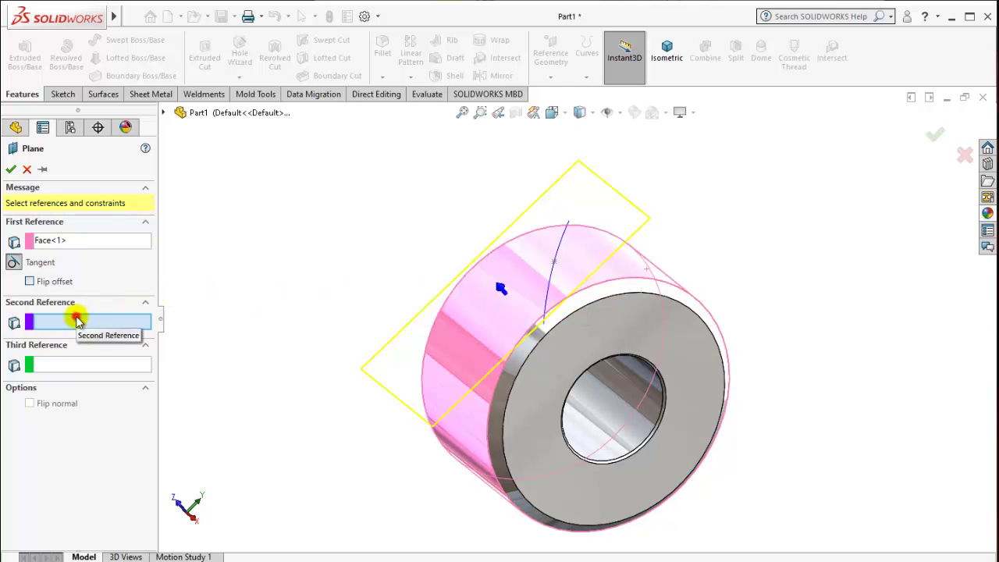
click(554, 263)
mouse_move(453, 335)
middle_down()
mouse_move(449, 273)
mouse_move(427, 305)
mouse_move(361, 296)
middle_up()
click(11, 169)
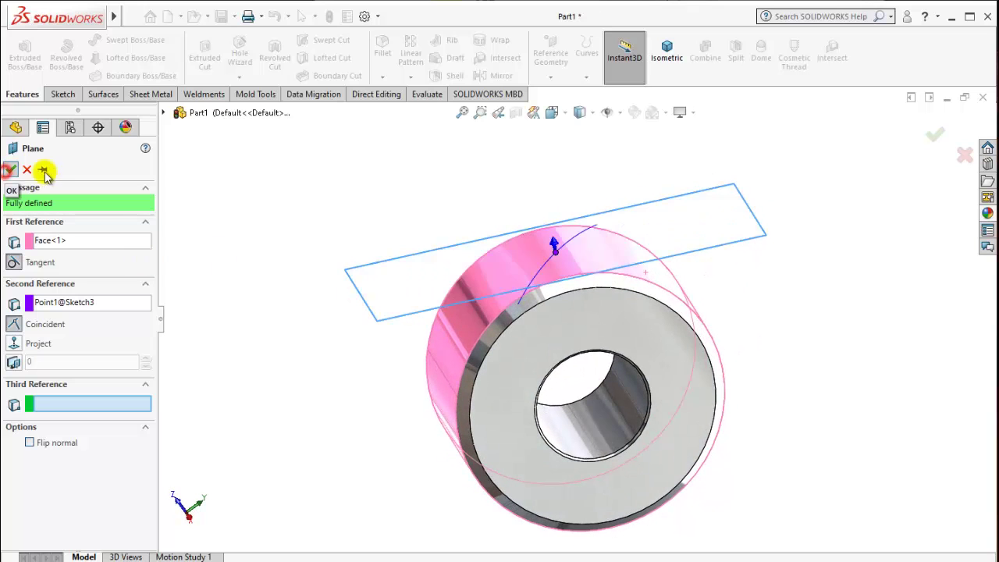
mouse_move(463, 219)
middle_down()
mouse_move(470, 315)
mouse_move(500, 272)
mouse_move(511, 275)
middle_up()
click(43, 374)
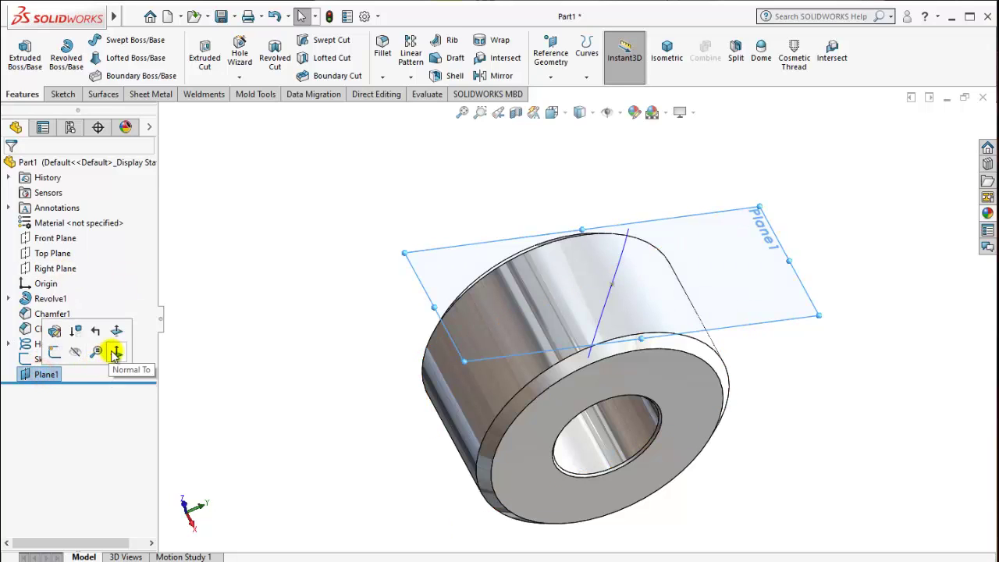
Step: Open Sketch4 on Plane1 viewed face-on, abandoning a first centre-rectangle attempt
click(112, 349)
right_click(62, 379)
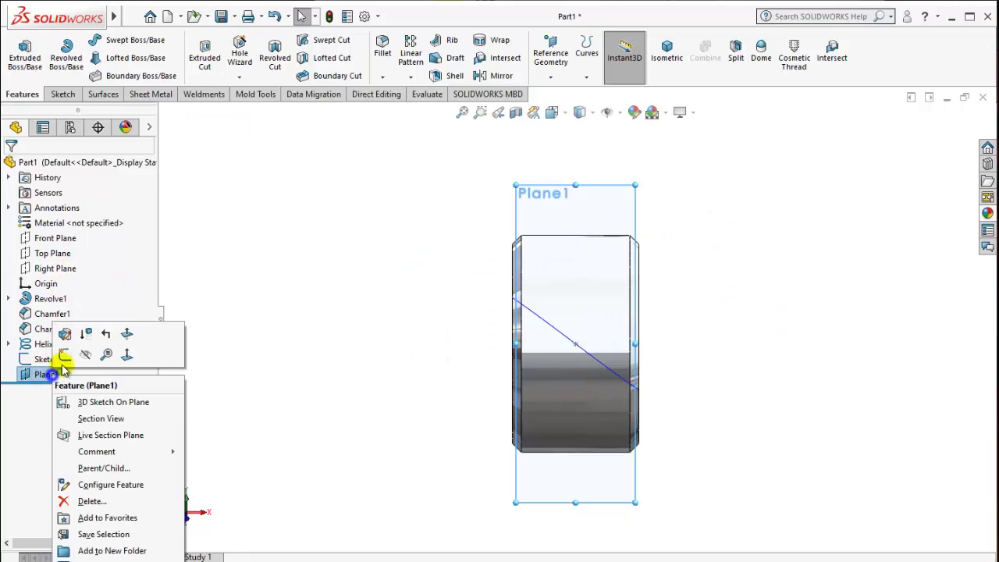
click(68, 352)
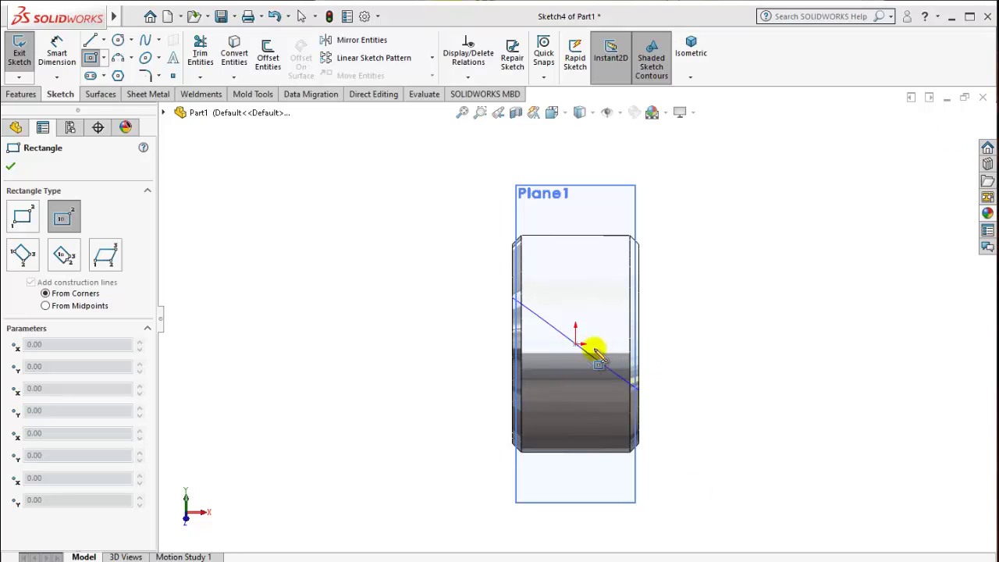
click(577, 344)
scroll(576, 337, down, 3)
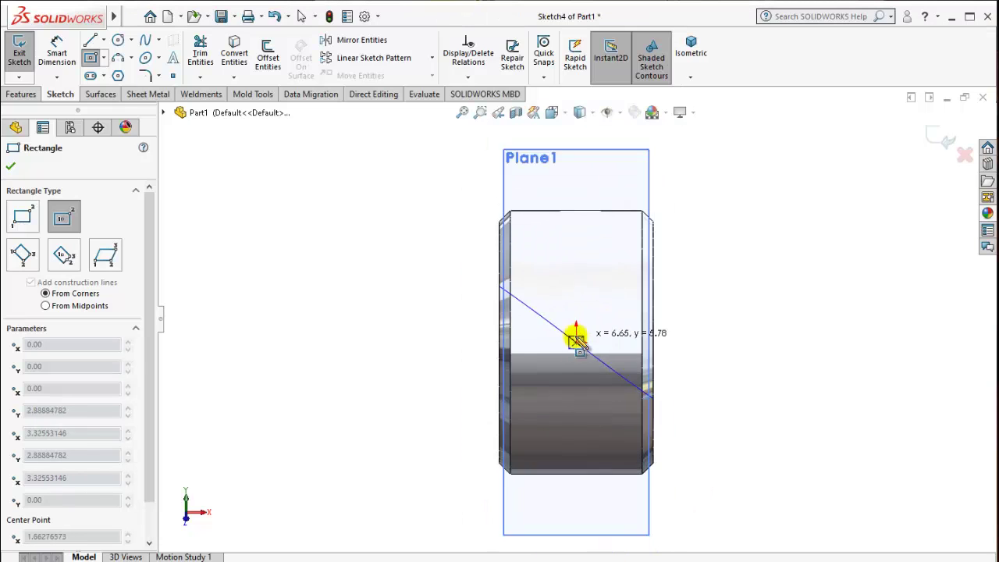
scroll(576, 334, down, 2)
scroll(564, 330, down, 3)
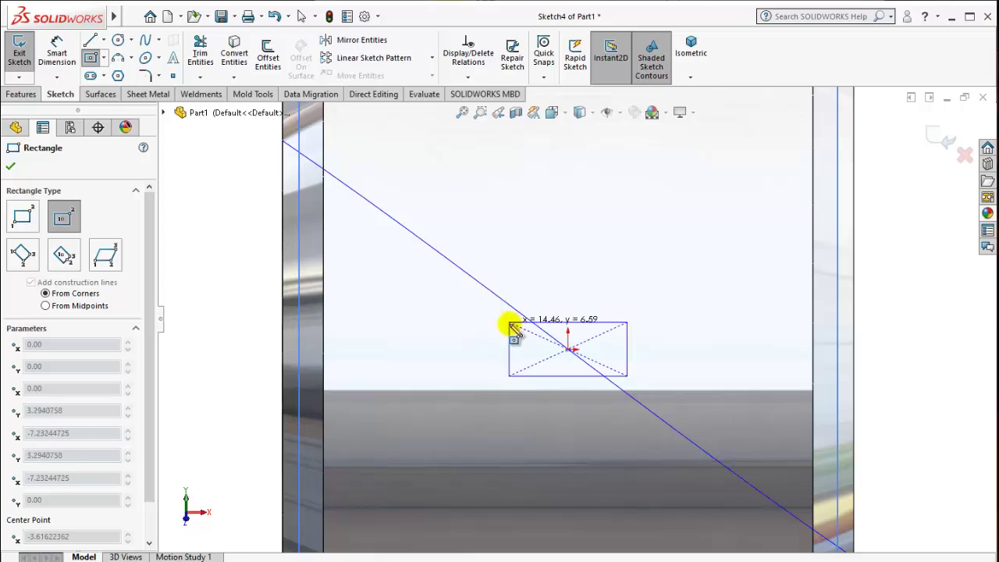
key(Escape)
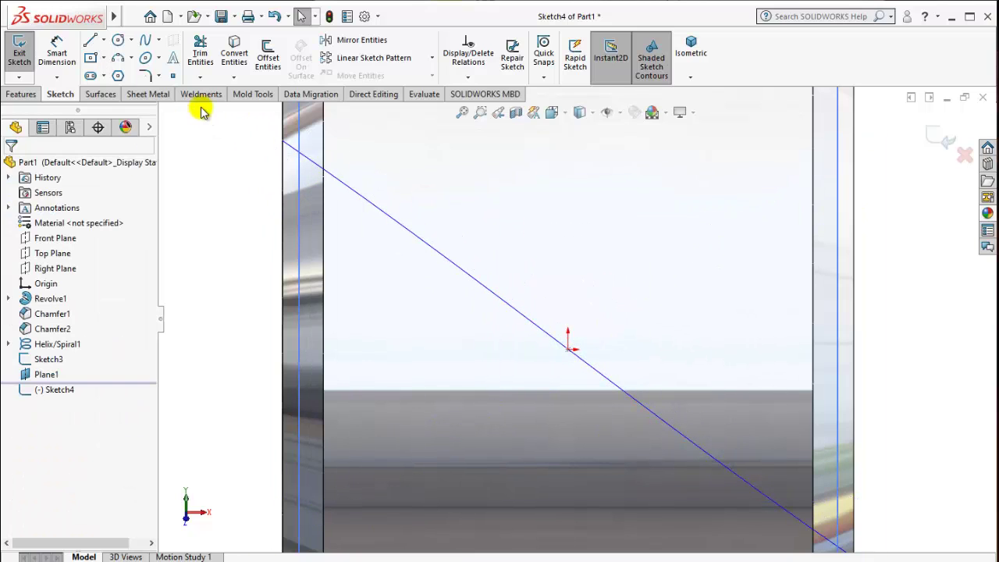
click(103, 58)
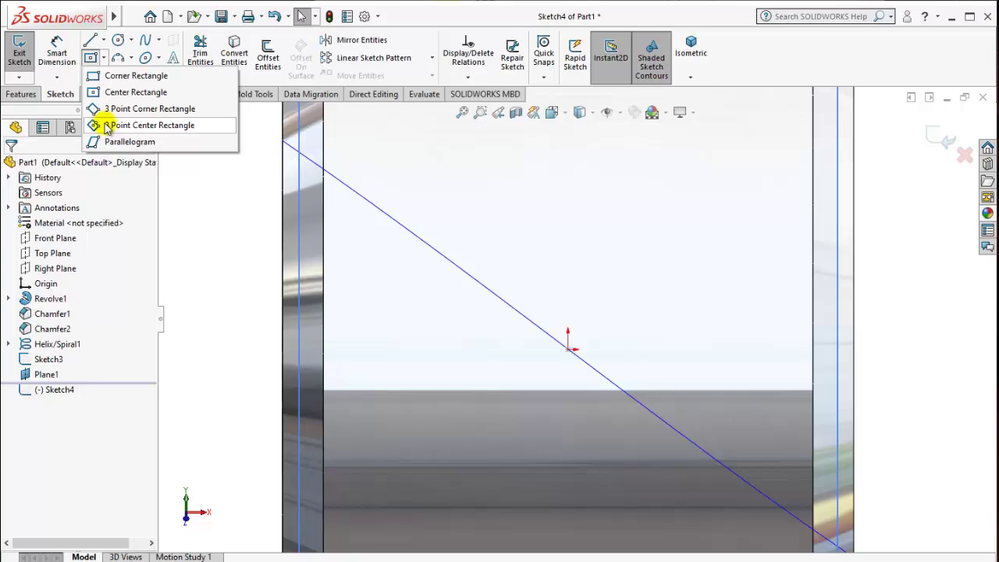
Step: Draw a 3 Point Center Rectangle from the origin with one side along the helix line
click(127, 131)
click(567, 349)
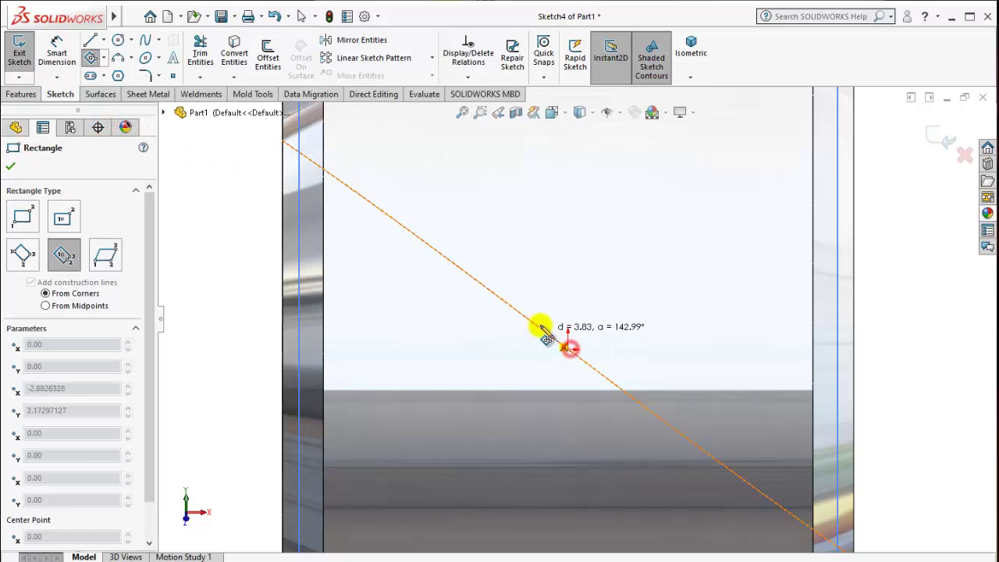
click(531, 320)
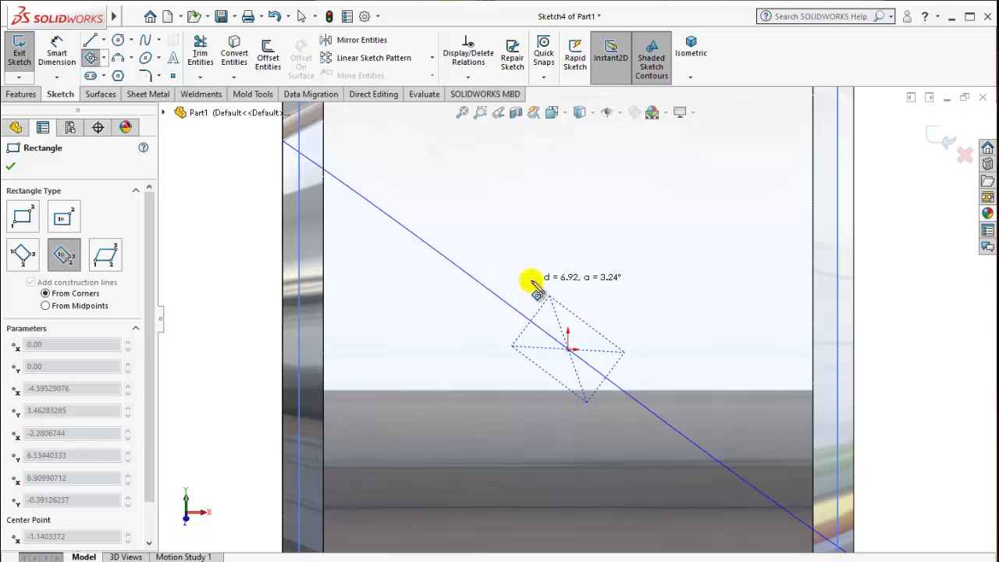
click(531, 284)
key(Escape)
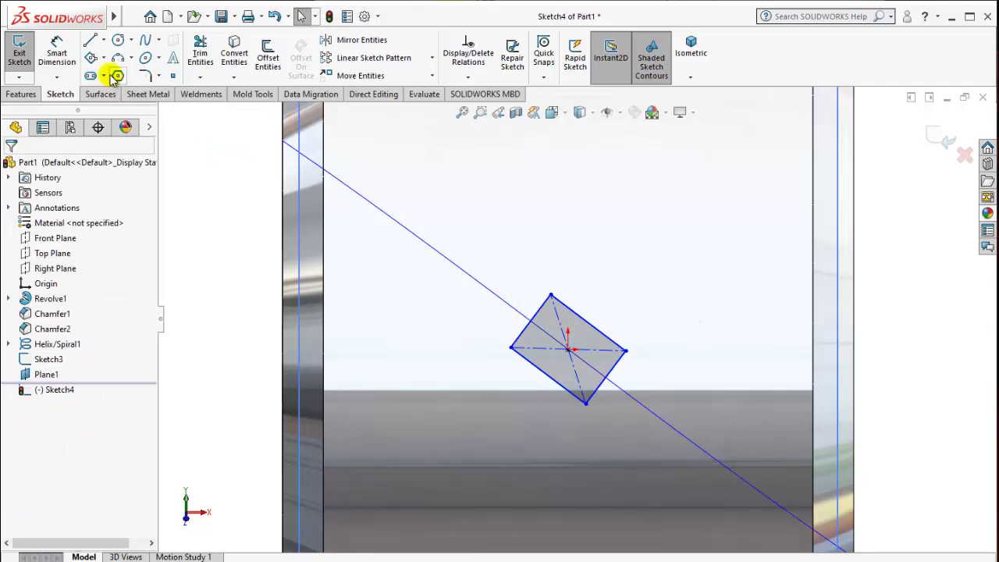
Step: Make two adjacent rectangle sides Equal so the profile becomes a square
click(541, 309)
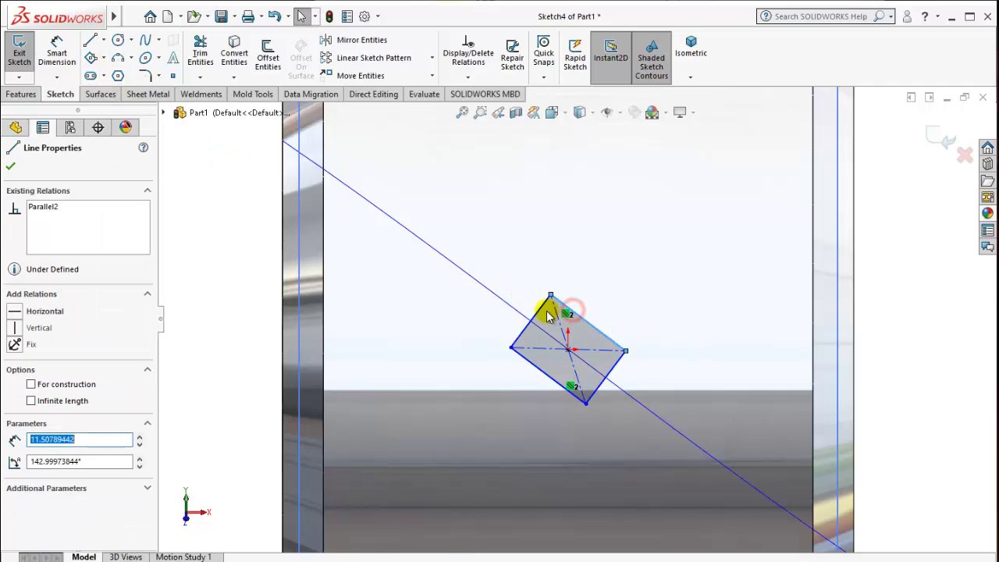
ctrl+click(560, 304)
click(684, 247)
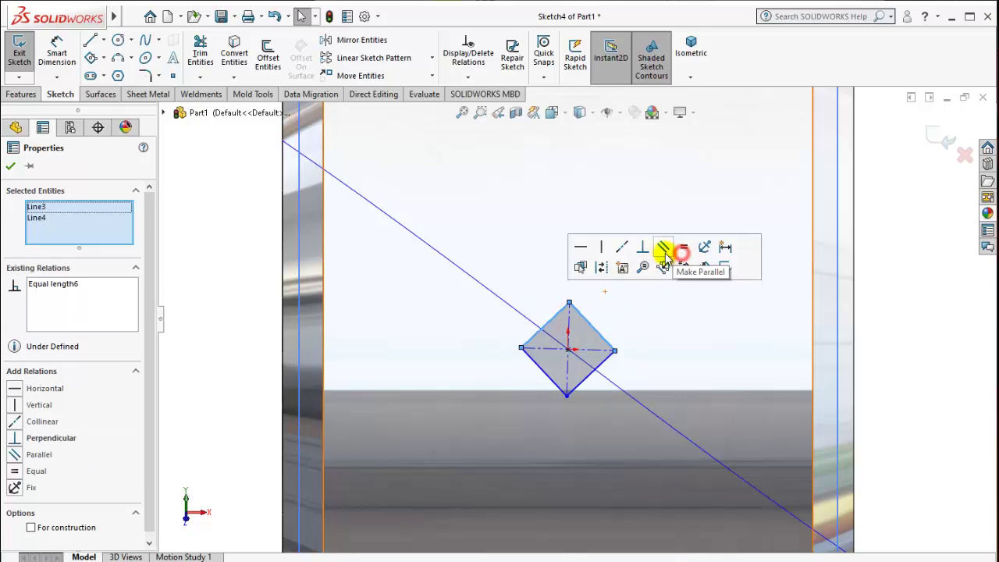
click(613, 271)
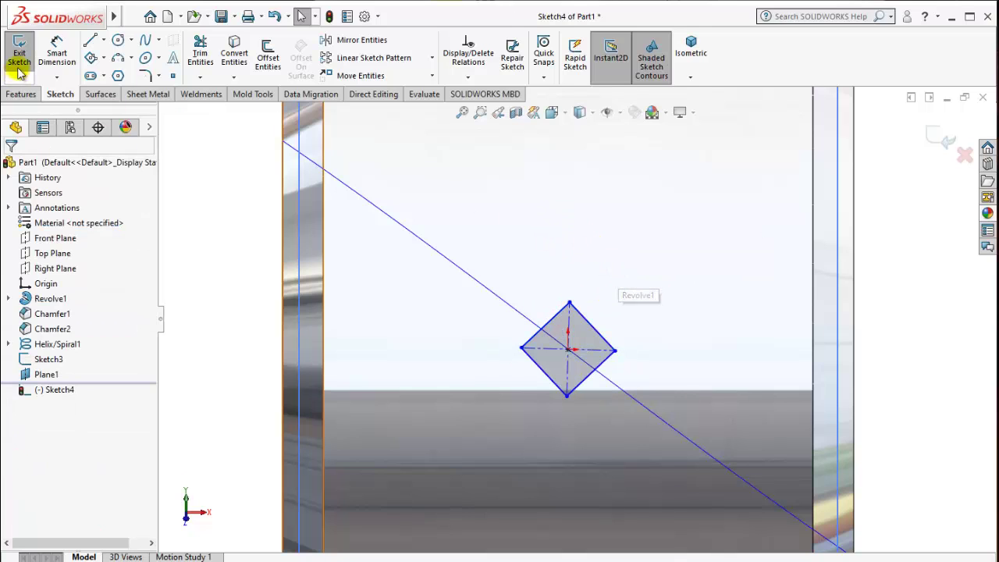
click(54, 62)
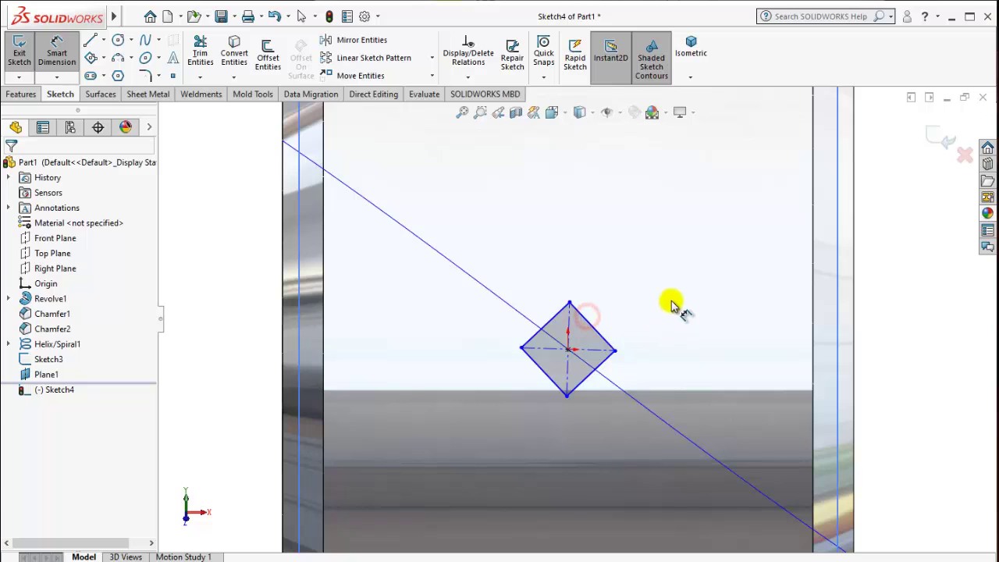
Step: Dimension the square's side at 8 mm
click(590, 323)
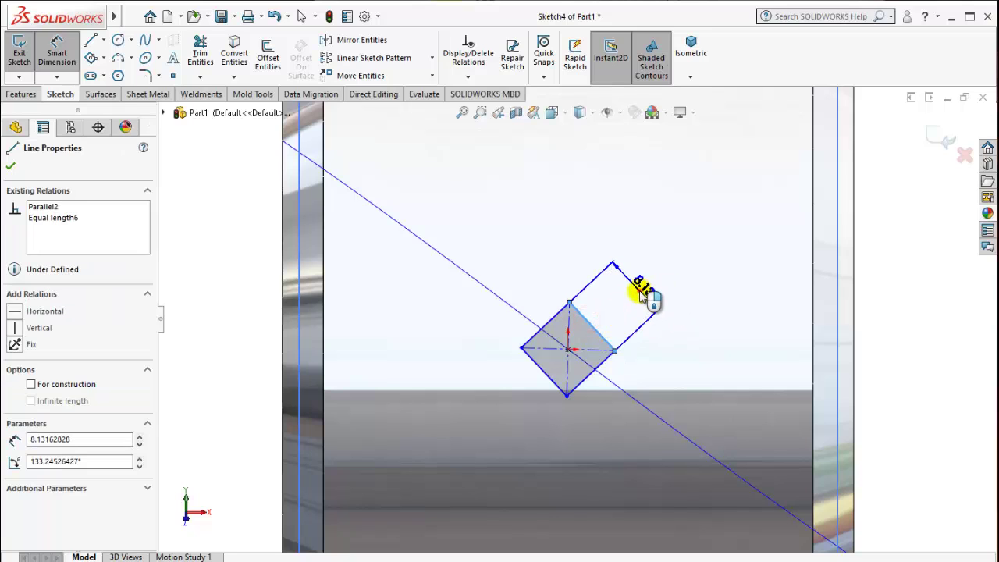
click(640, 290)
text(8)
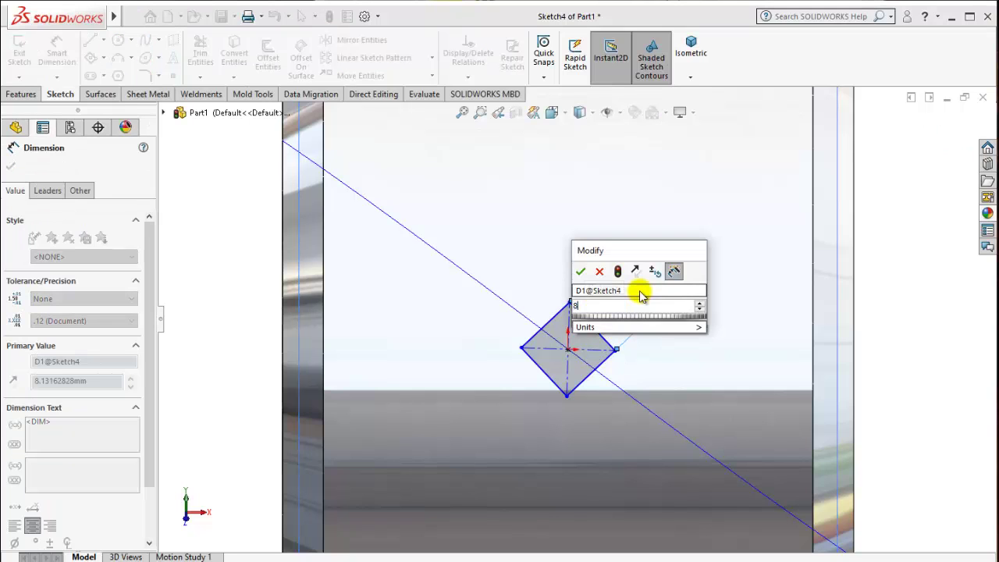
key(Return)
key(Escape)
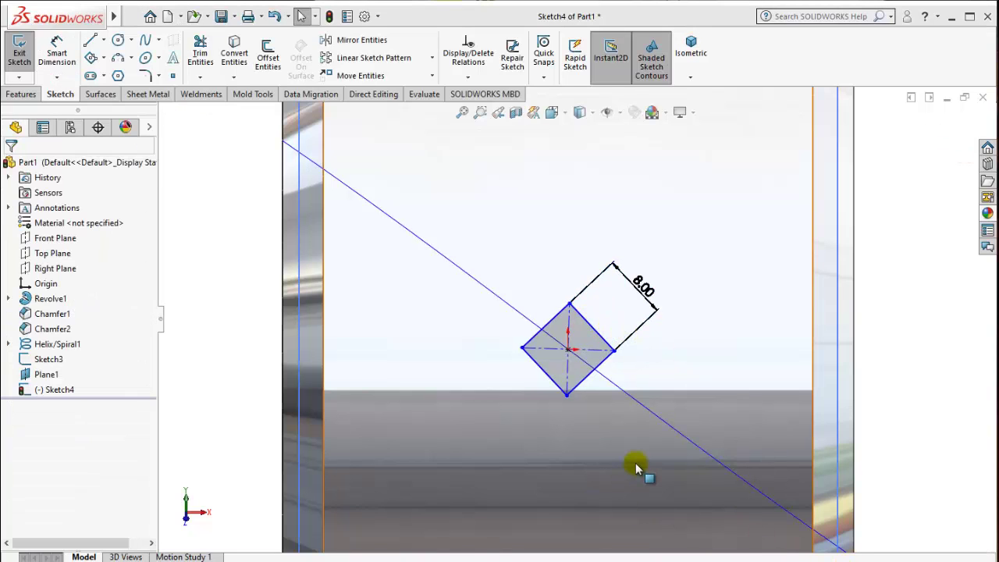
Step: Add a 50° angle dimension between the square edge and the vertical
click(56, 51)
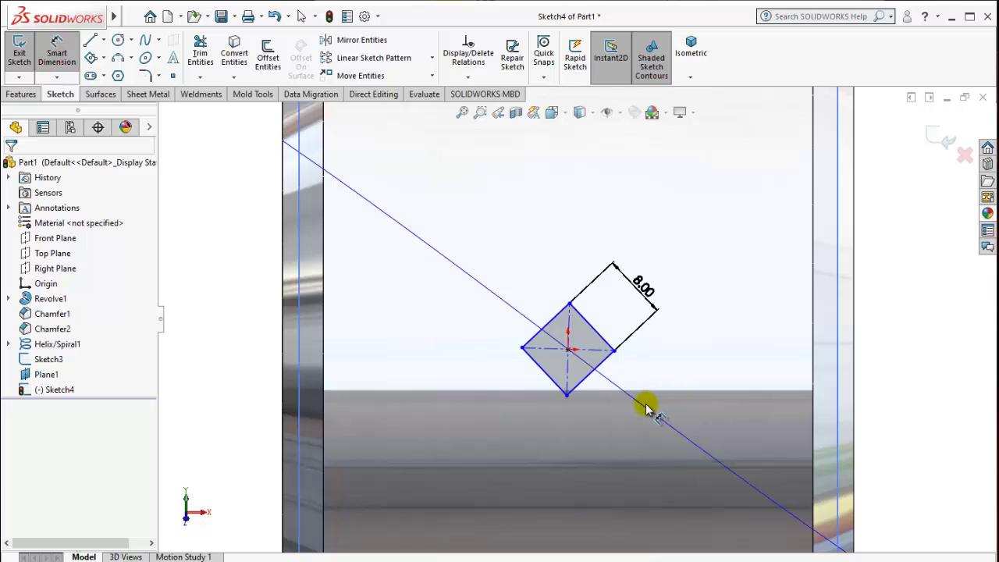
click(601, 331)
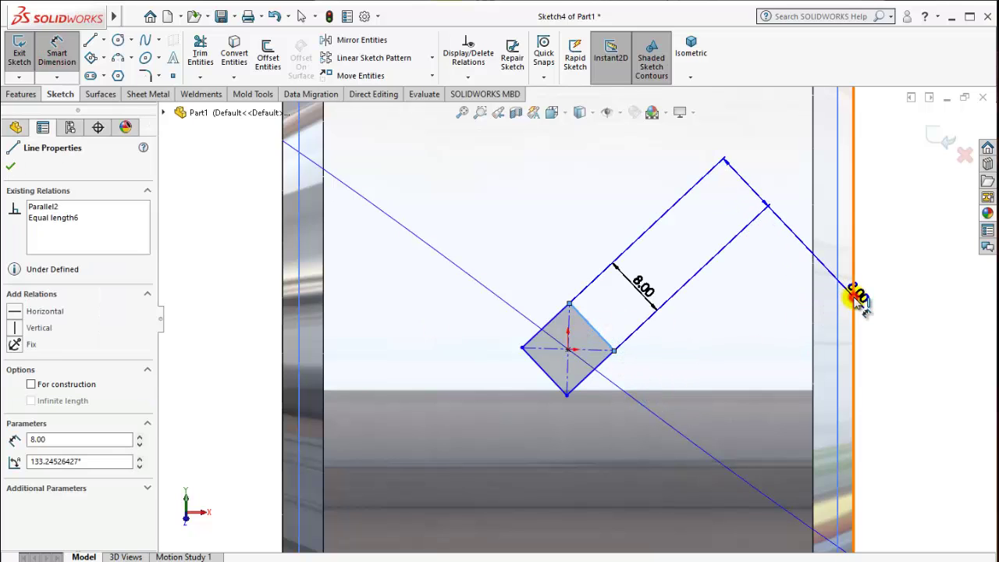
click(854, 289)
click(723, 235)
text(50)
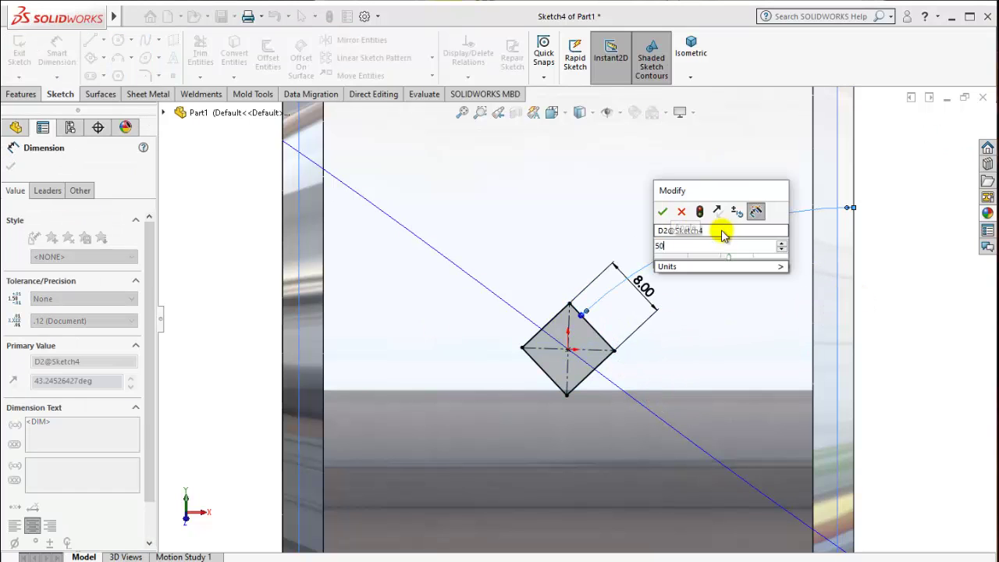
click(663, 211)
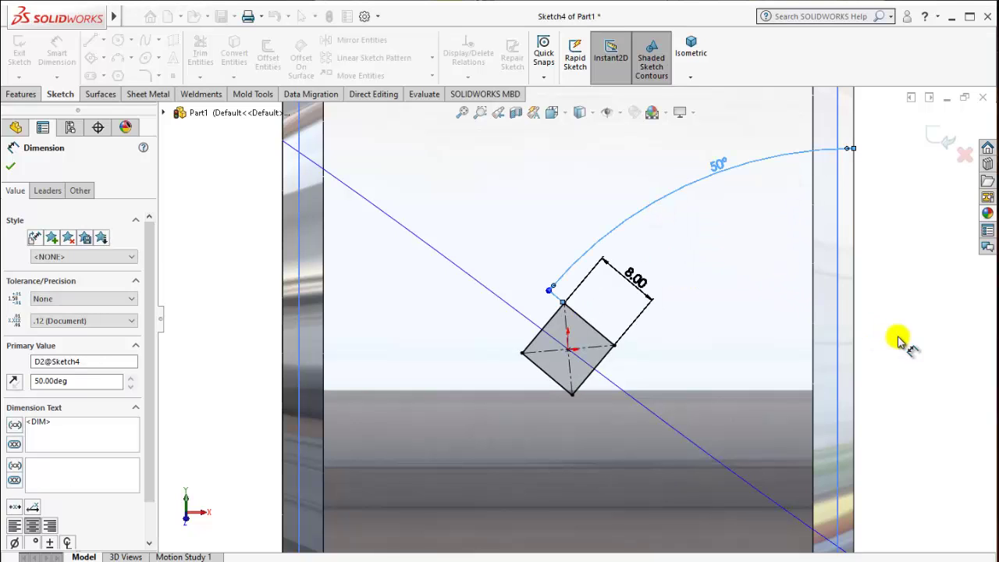
click(923, 344)
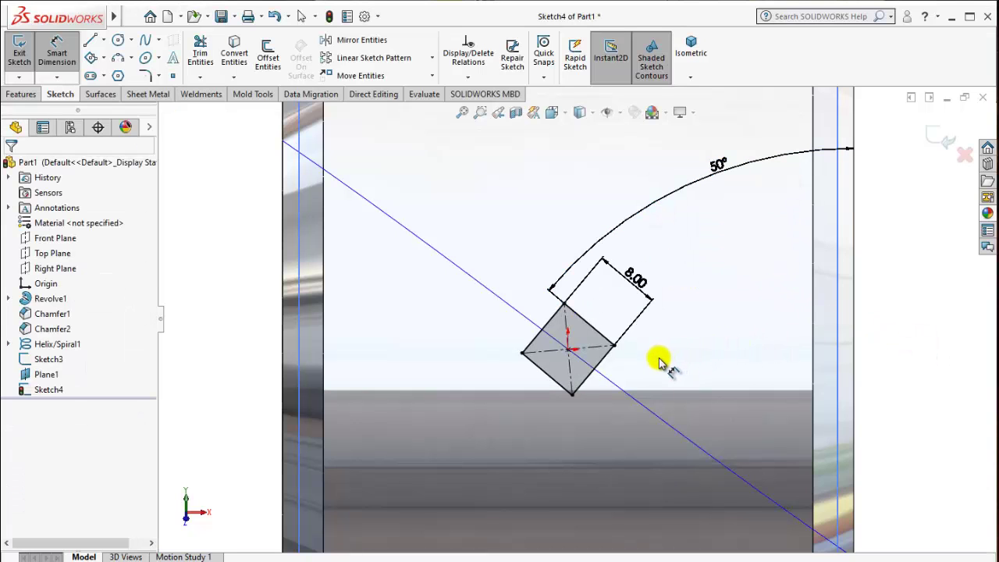
scroll(631, 352, up, 5)
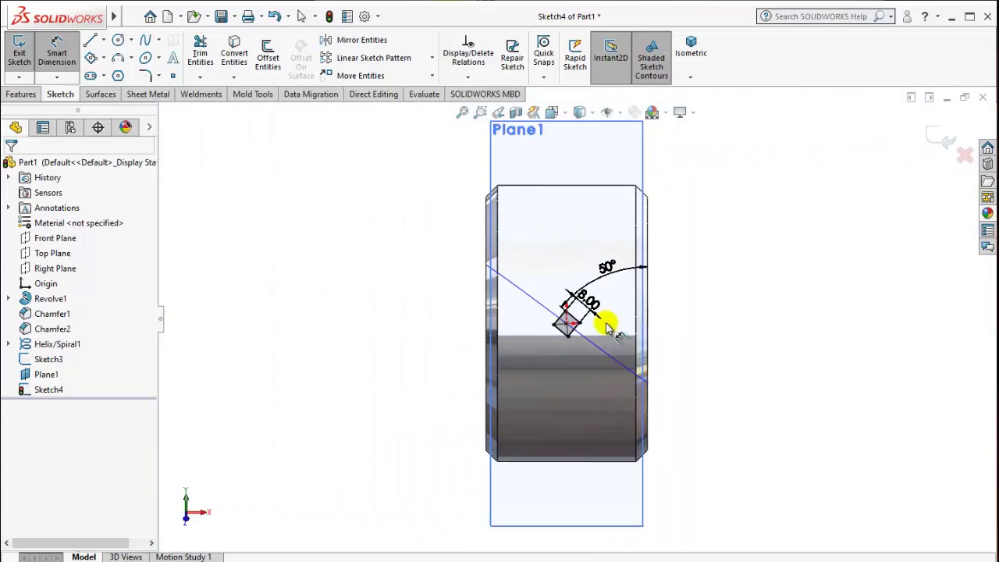
mouse_move(607, 326)
middle_down()
mouse_move(520, 156)
mouse_move(475, 312)
mouse_move(482, 283)
mouse_move(554, 328)
mouse_move(531, 354)
mouse_move(520, 351)
mouse_move(571, 372)
mouse_move(520, 392)
mouse_move(533, 406)
mouse_move(550, 377)
middle_up()
scroll(585, 343, down, 2)
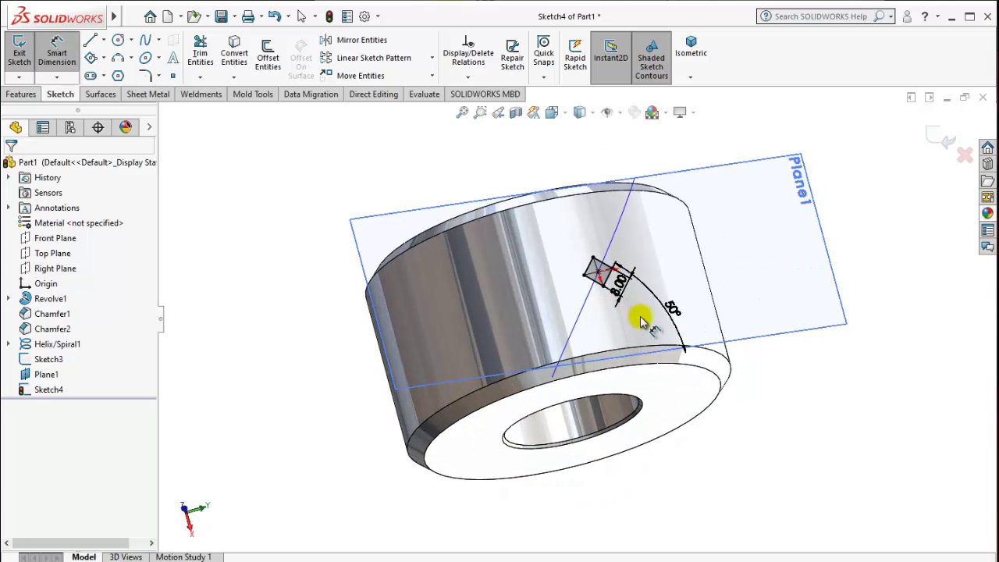
Step: Start an Extruded Cut from the square sketch with a 5 mm Blind depth
click(20, 94)
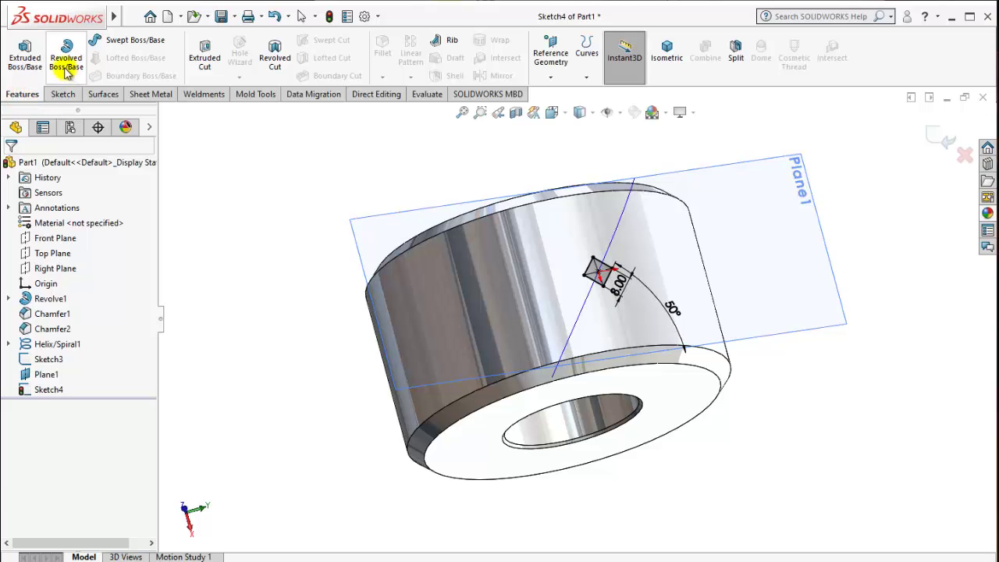
click(211, 62)
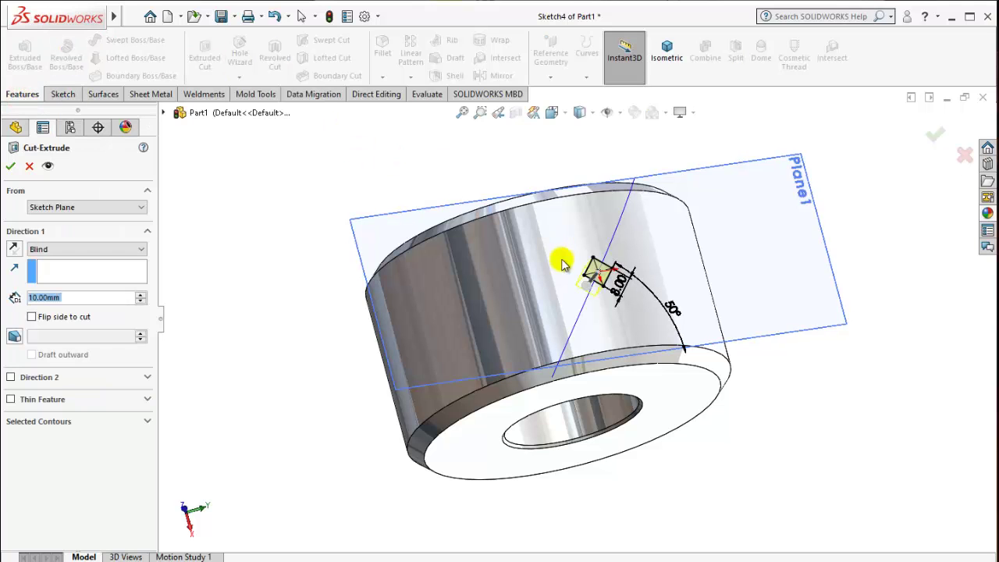
middle_drag(587, 291, 575, 205)
scroll(575, 201, down, 2)
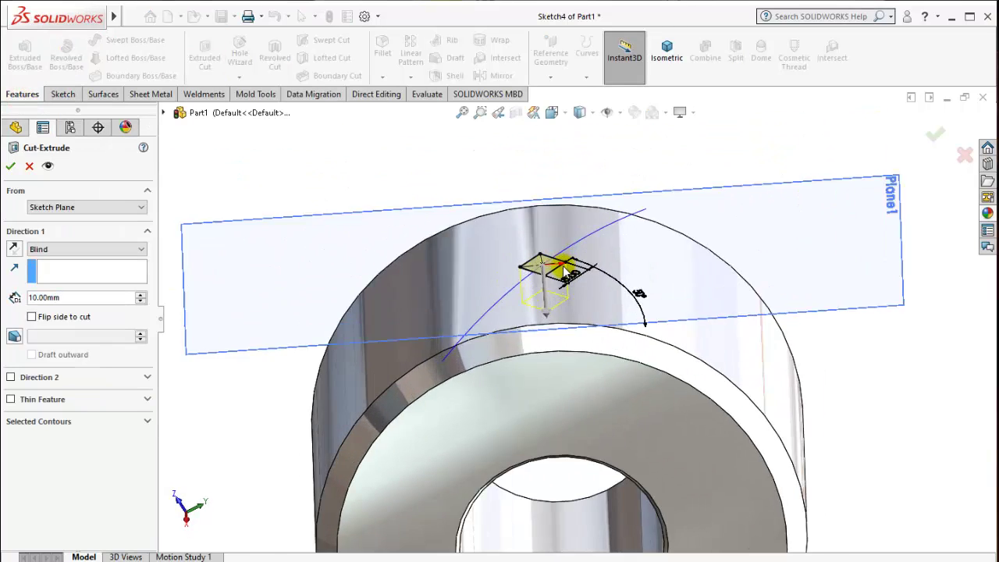
scroll(575, 201, down, 2)
click(89, 299)
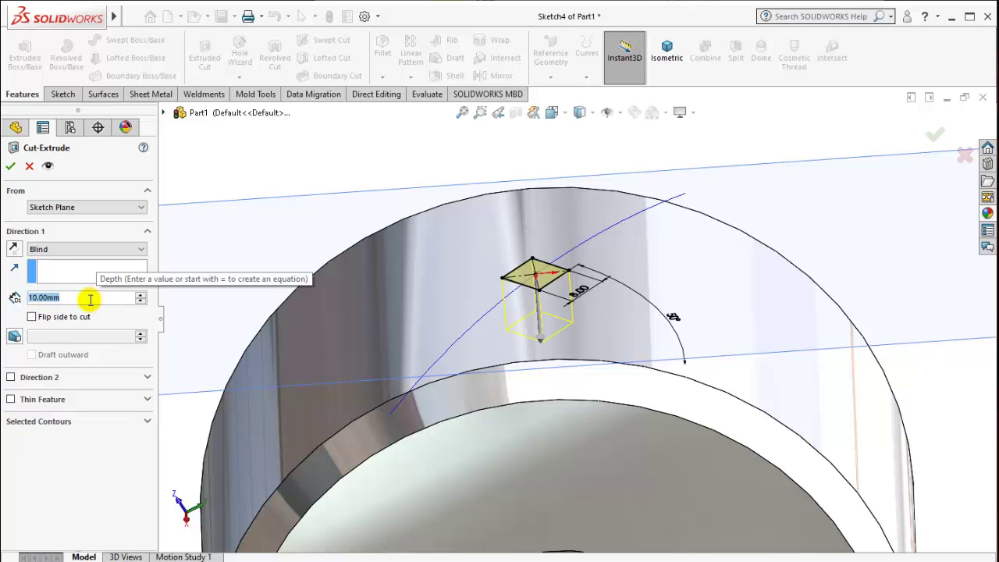
text(5)
click(271, 156)
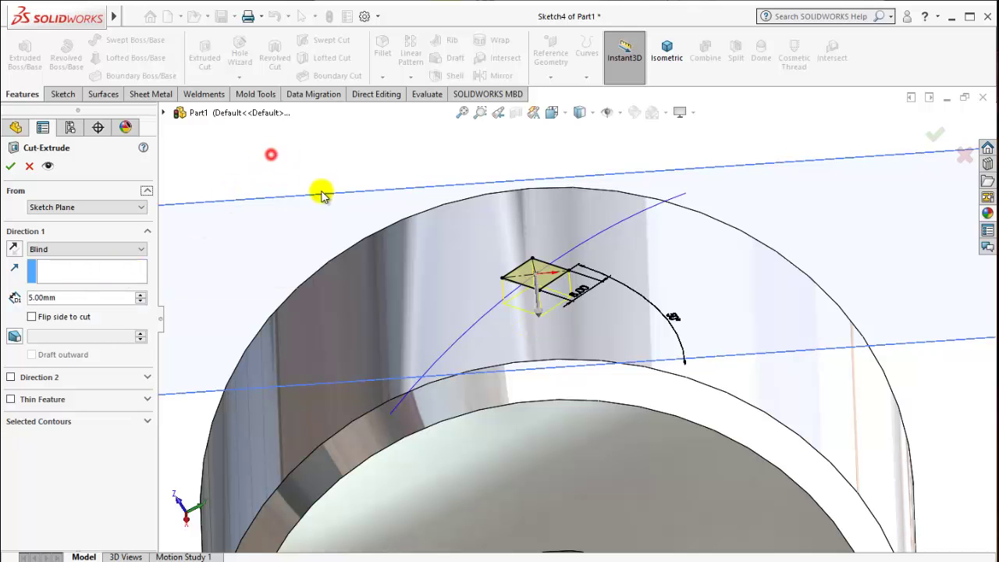
middle_drag(502, 308, 493, 272)
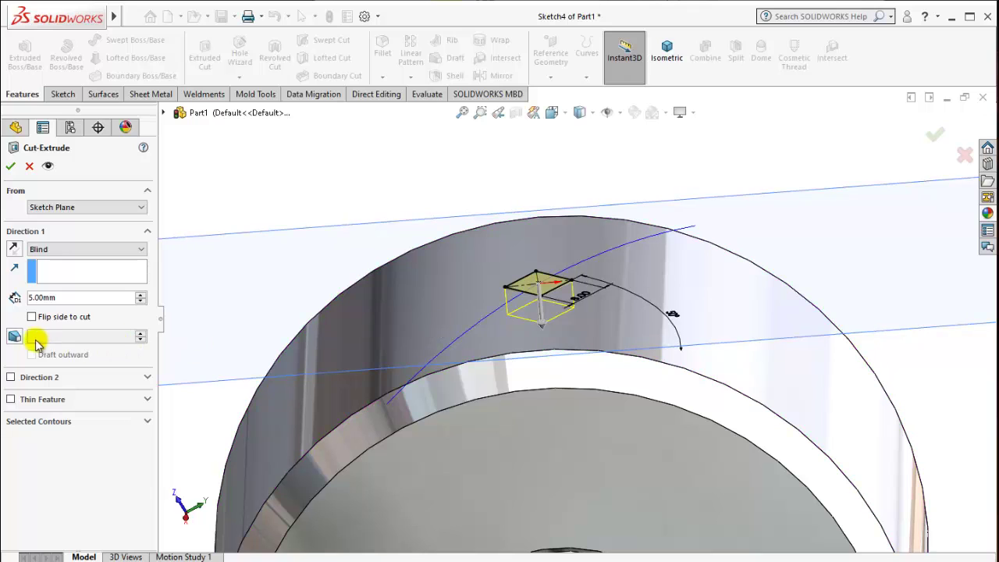
Step: Enable Draft on the cut, trying 60° and then 50° draft angles
click(17, 337)
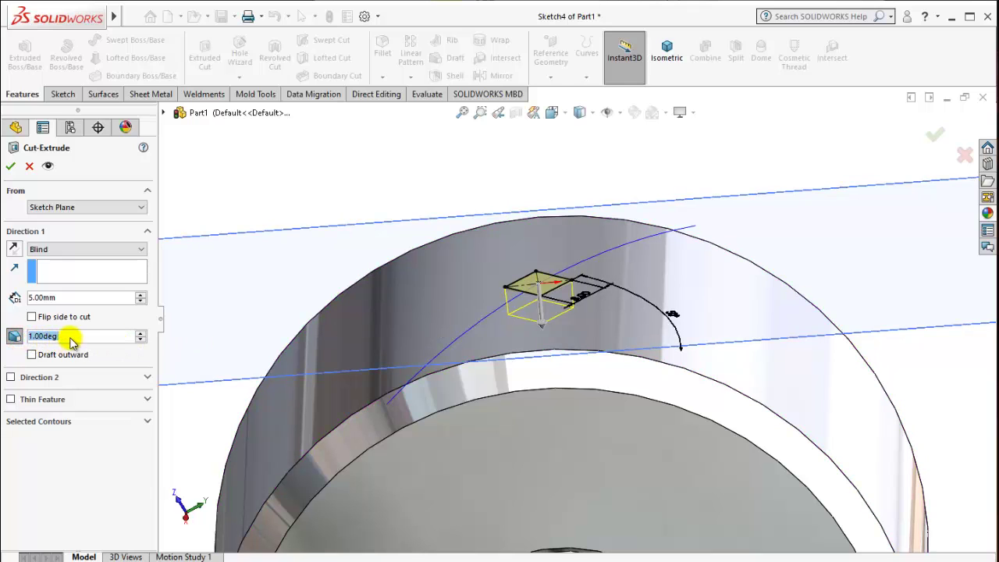
text(60)
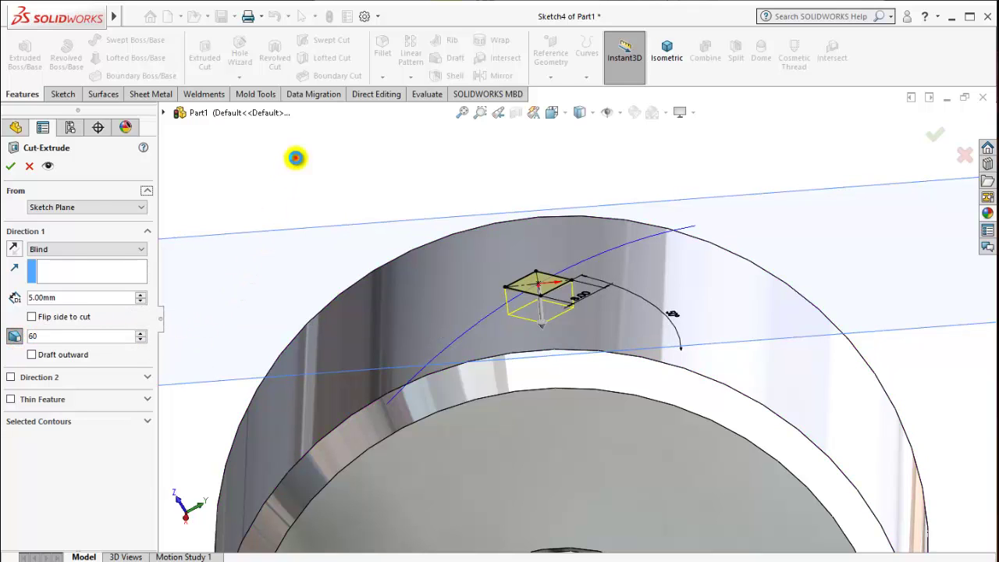
click(296, 158)
mouse_move(542, 317)
middle_down()
mouse_move(591, 317)
mouse_move(560, 334)
mouse_move(504, 317)
middle_up()
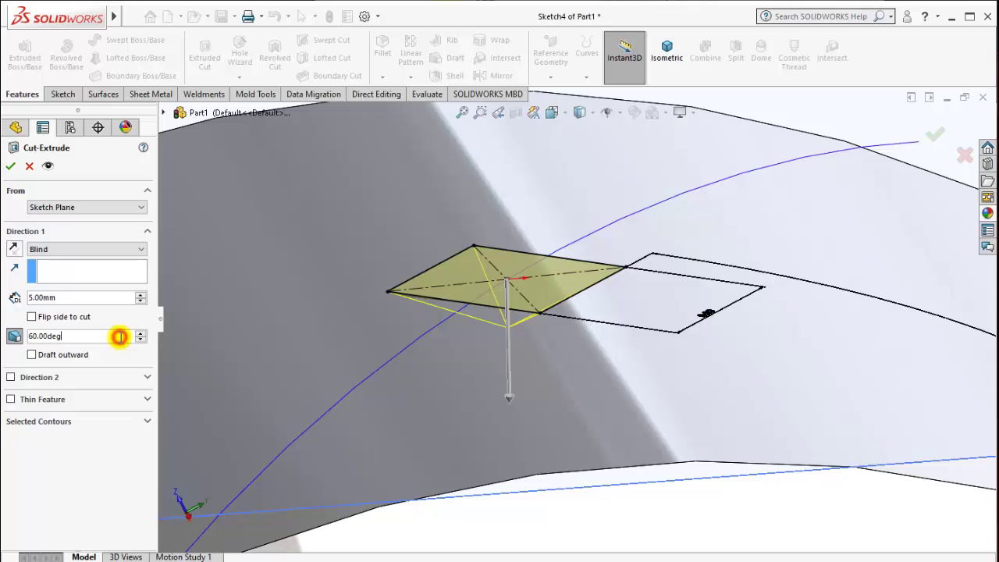
text(50)
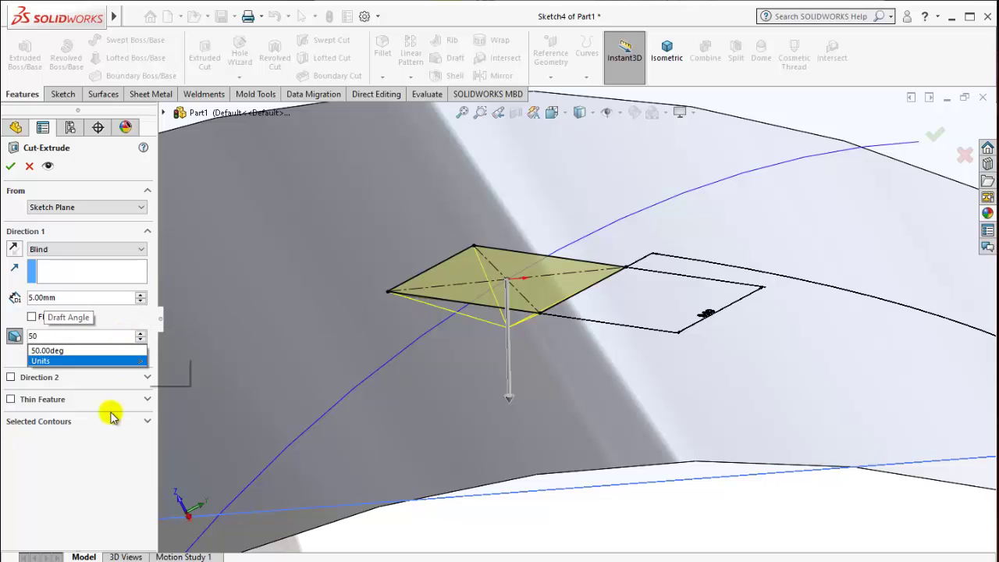
click(100, 464)
scroll(562, 419, up, 3)
scroll(562, 419, up, 2)
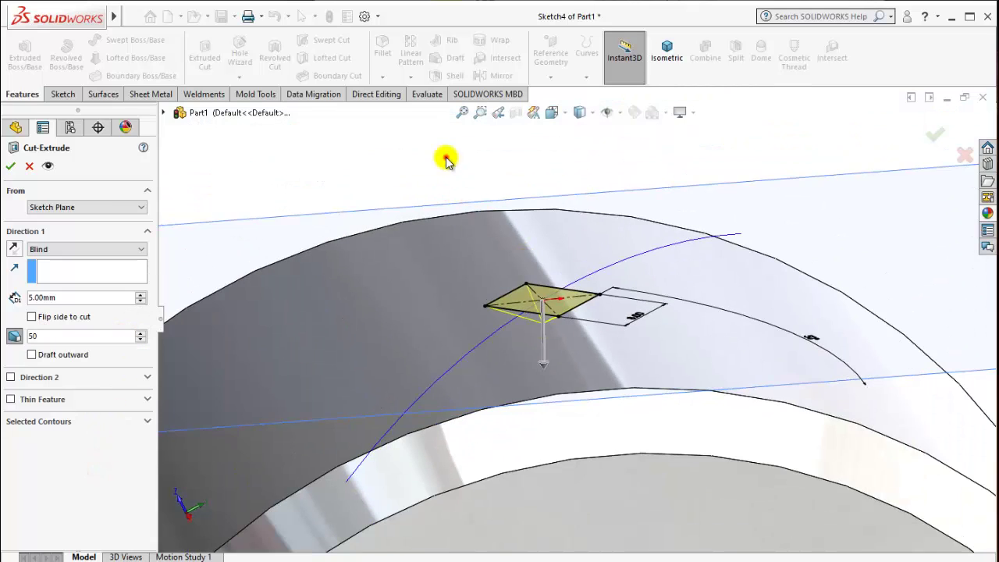
click(446, 156)
text(4)
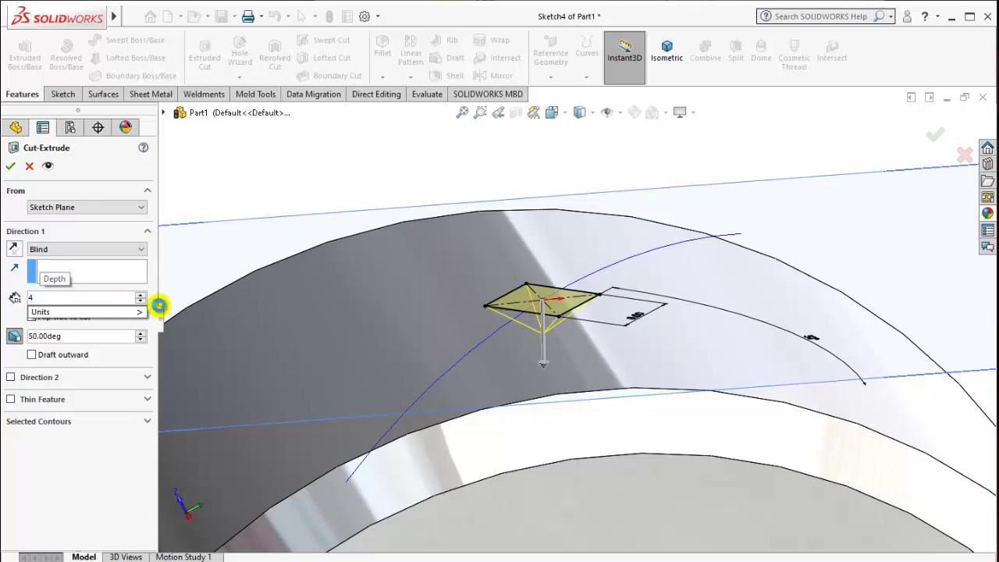
scroll(159, 308, down, 1)
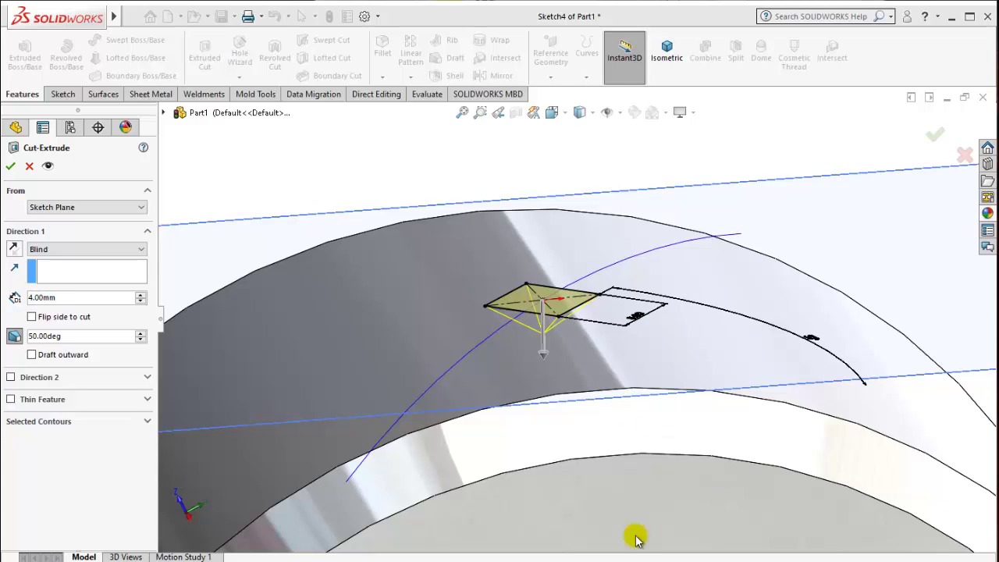
Step: Set the draft angle to 30° and the cut depth to 2 mm
double_click(68, 337)
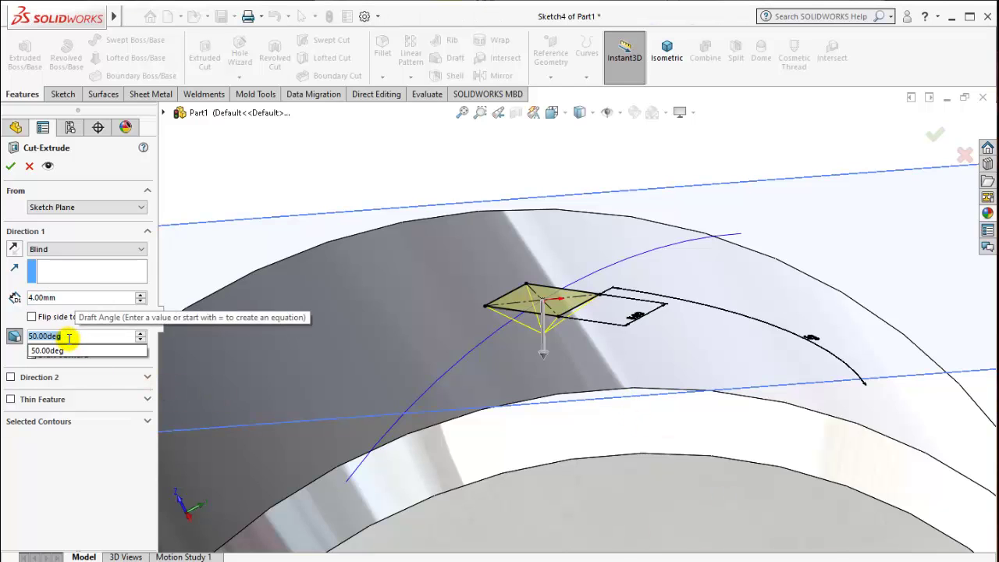
text(30)
key(Return)
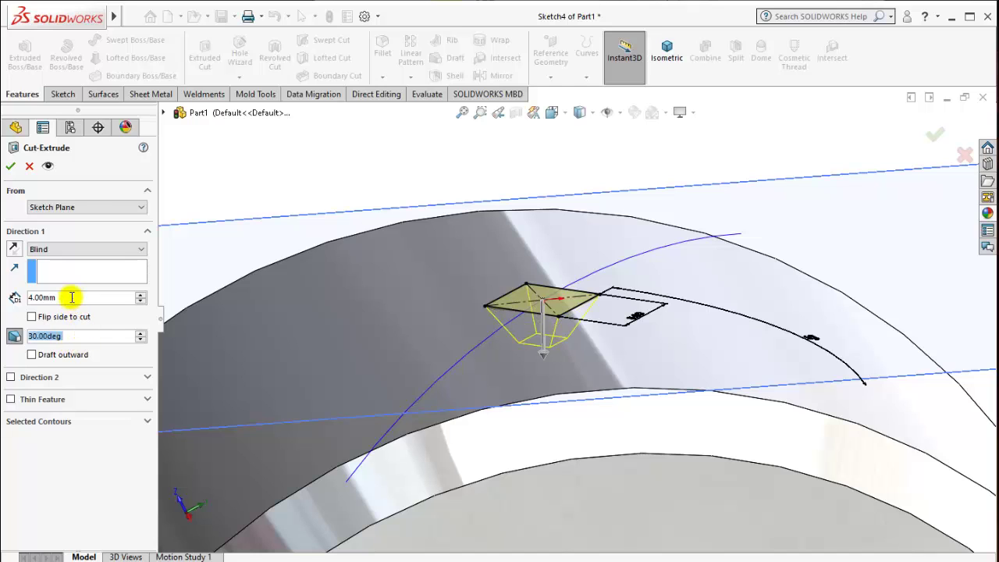
click(72, 297)
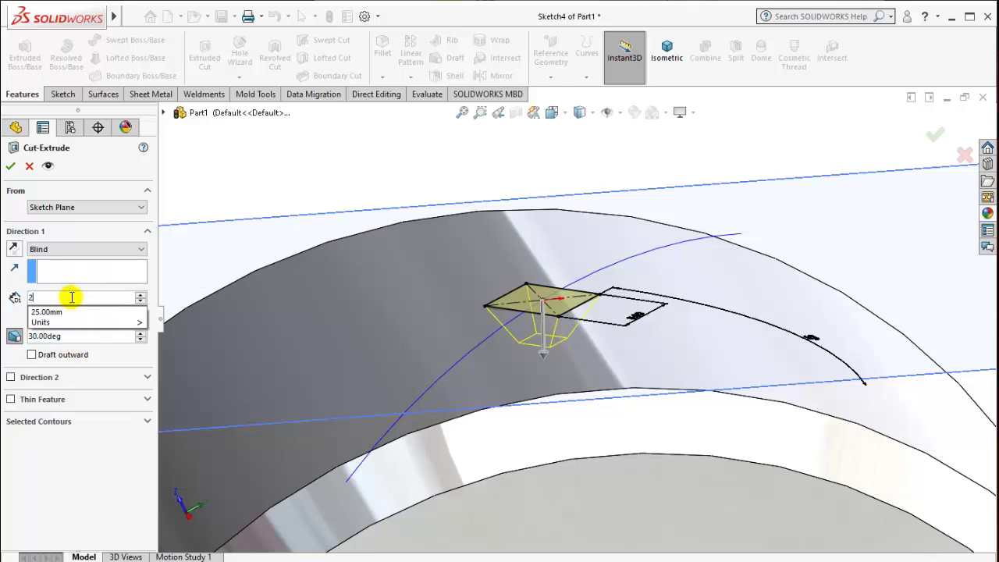
text(2)
key(Return)
scroll(594, 312, up, 2)
mouse_move(595, 312)
middle_down()
mouse_move(540, 445)
mouse_move(284, 330)
middle_up()
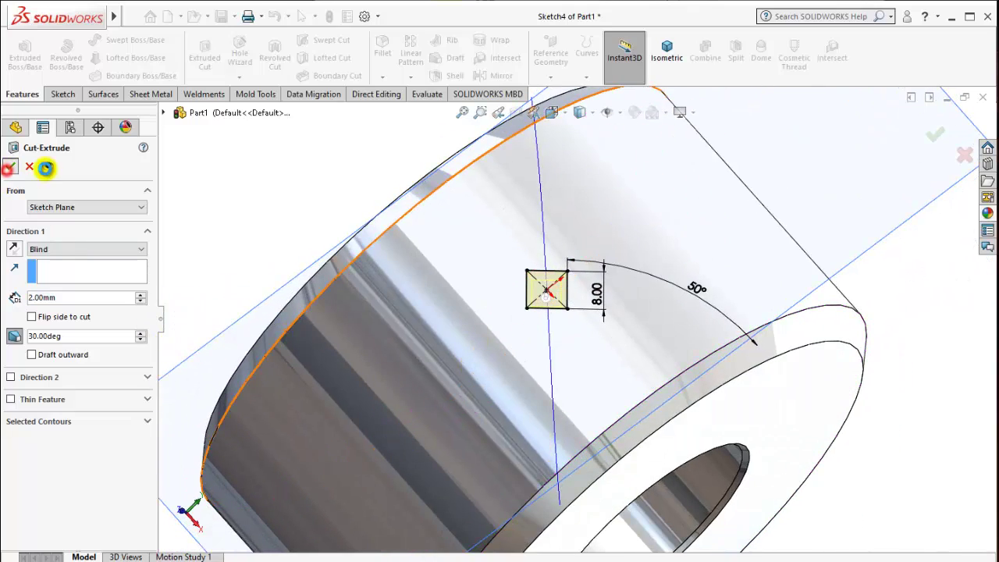
Step: Create the drafted square cut, Cut-Extrude1, in the cylinder
key(Return)
mouse_move(299, 149)
middle_down()
mouse_move(443, 209)
mouse_move(521, 276)
mouse_move(328, 267)
middle_up()
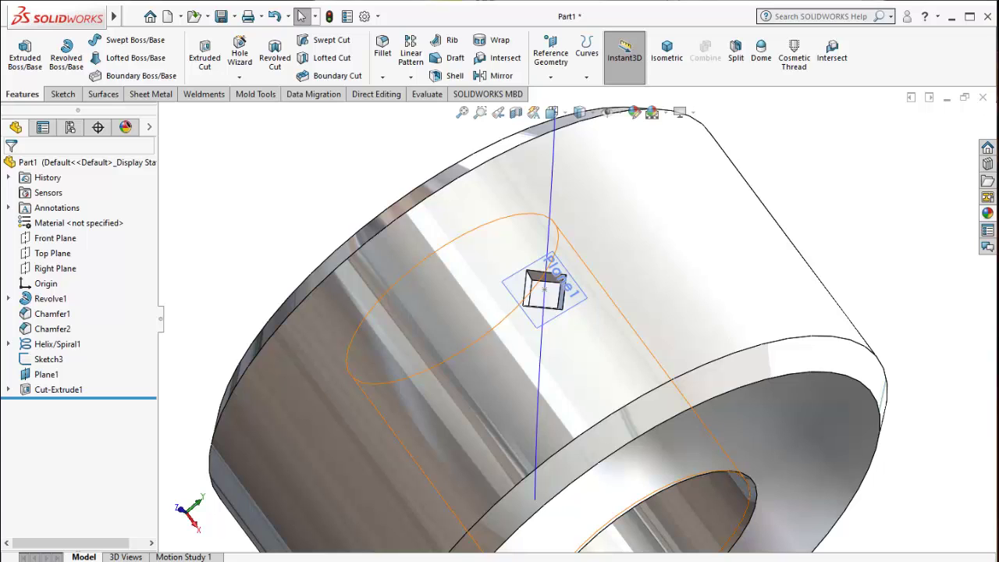
middle_drag(562, 330, 229, 347)
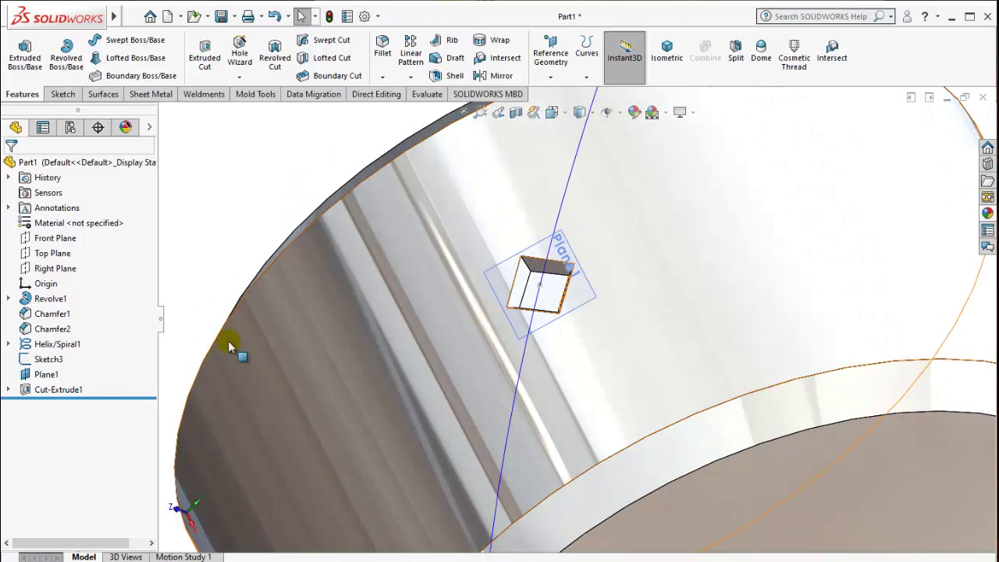
Step: Edit Cut-Extrude1 to change its draft angle to 40°
click(57, 389)
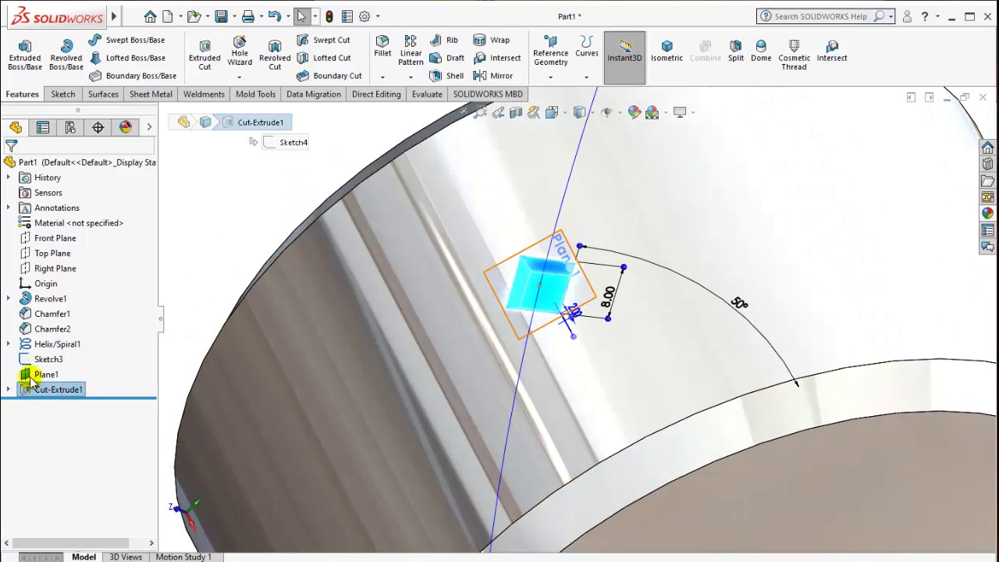
right_click(53, 392)
click(65, 347)
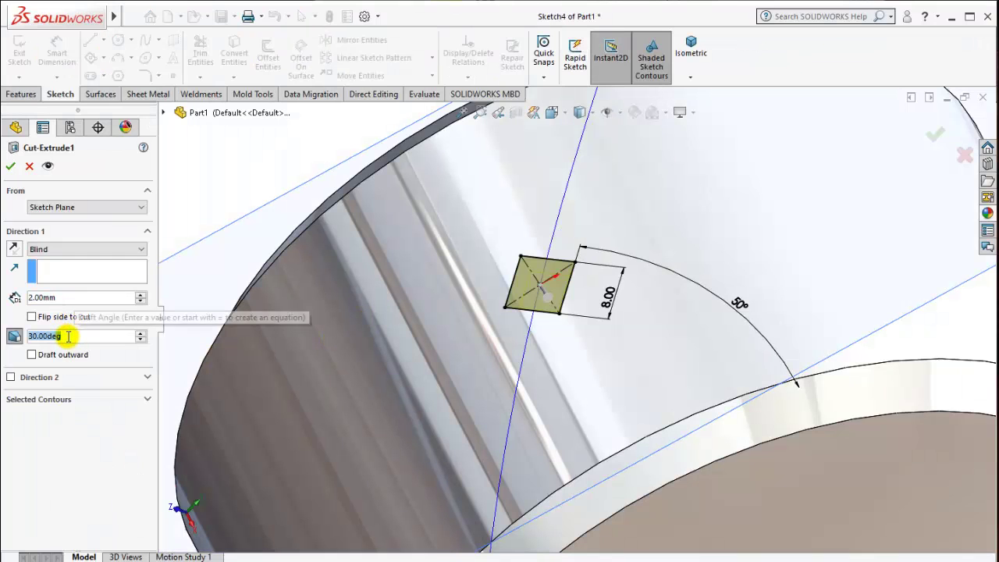
text(40)
key(Return)
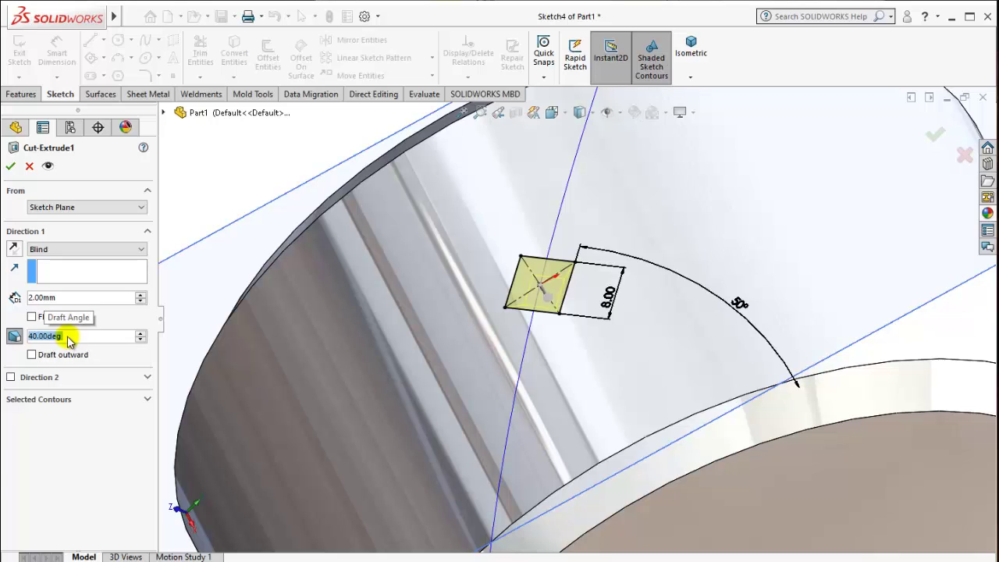
click(10, 165)
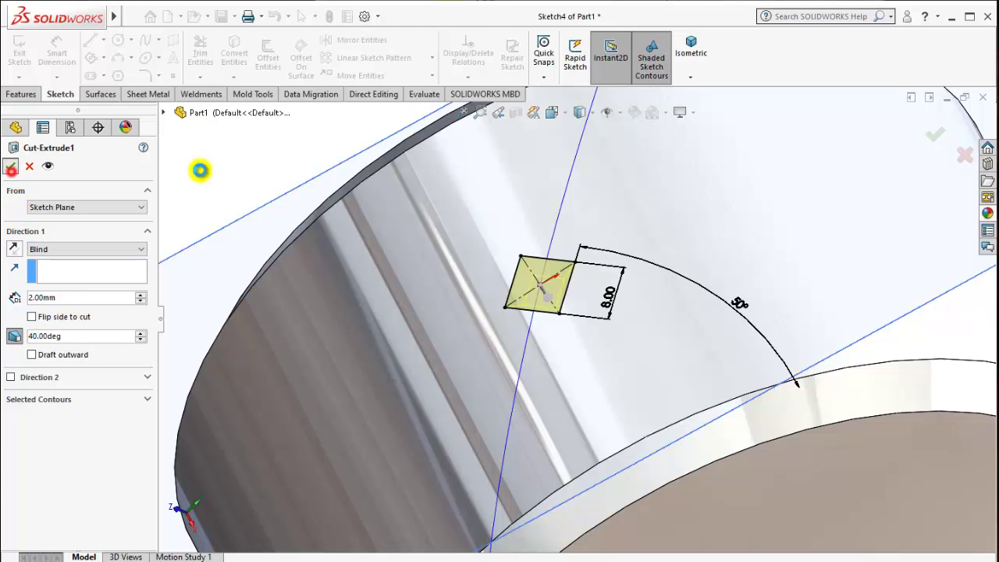
mouse_move(383, 234)
middle_down()
mouse_move(580, 216)
mouse_move(577, 253)
mouse_move(491, 350)
mouse_move(632, 259)
mouse_move(633, 289)
middle_up()
Step: Hide Plane1 and adjust the view to show the whole cylinder with its pocket
scroll(633, 290, up, 3)
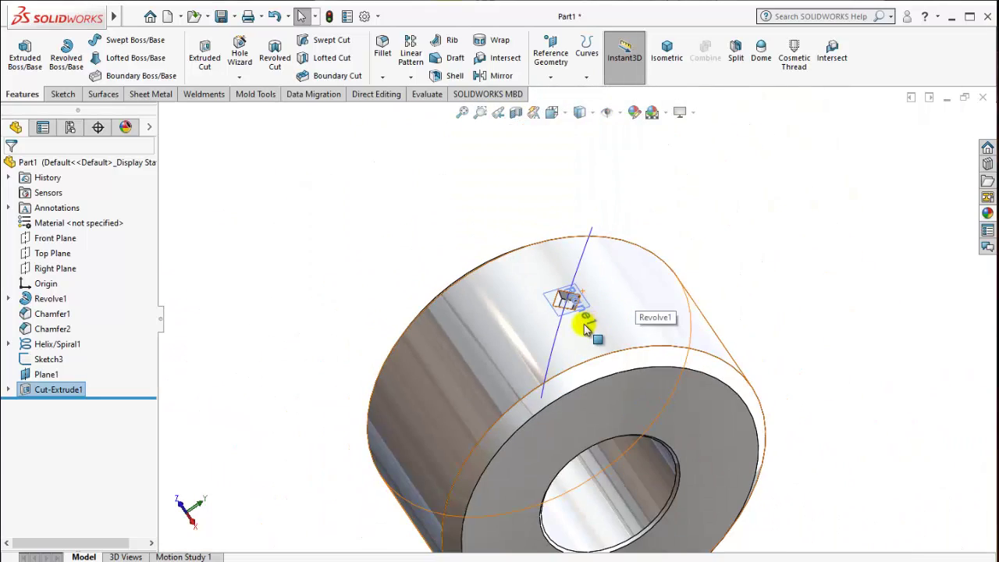
middle_drag(569, 351, 758, 508)
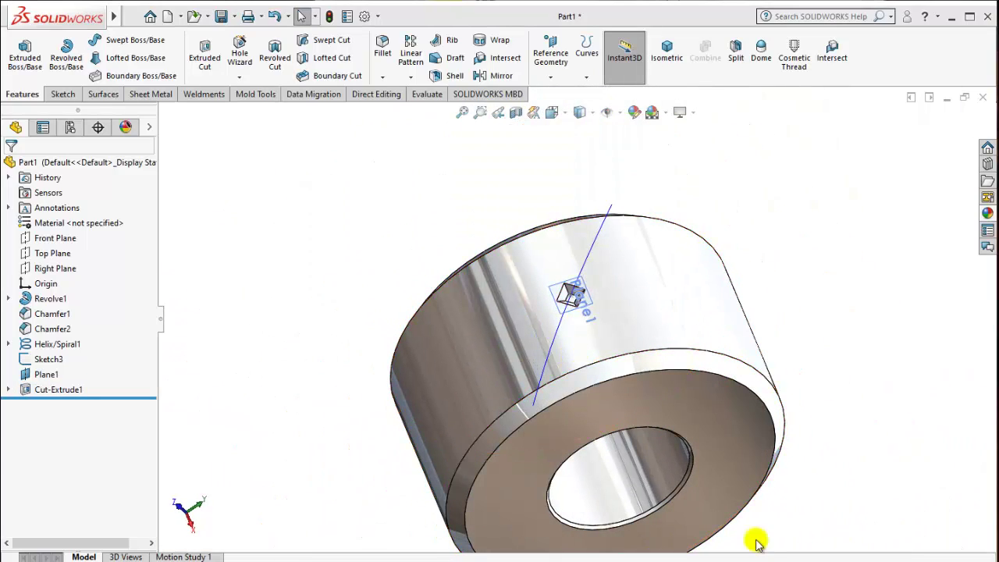
scroll(619, 370, down, 2)
scroll(602, 278, up, 2)
scroll(545, 223, down, 3)
scroll(545, 224, up, 2)
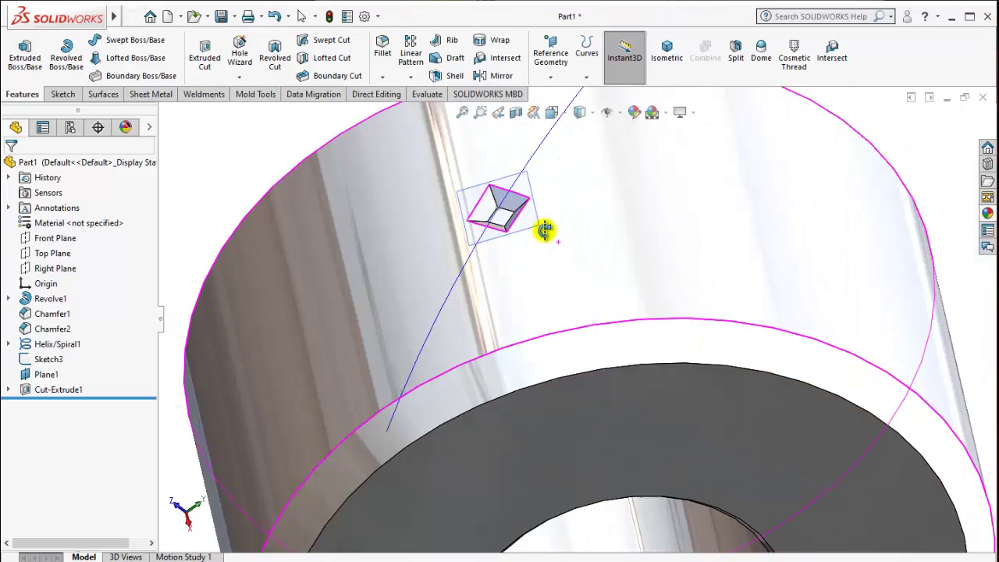
scroll(542, 229, up, 2)
scroll(584, 245, up, 1)
scroll(629, 279, down, 4)
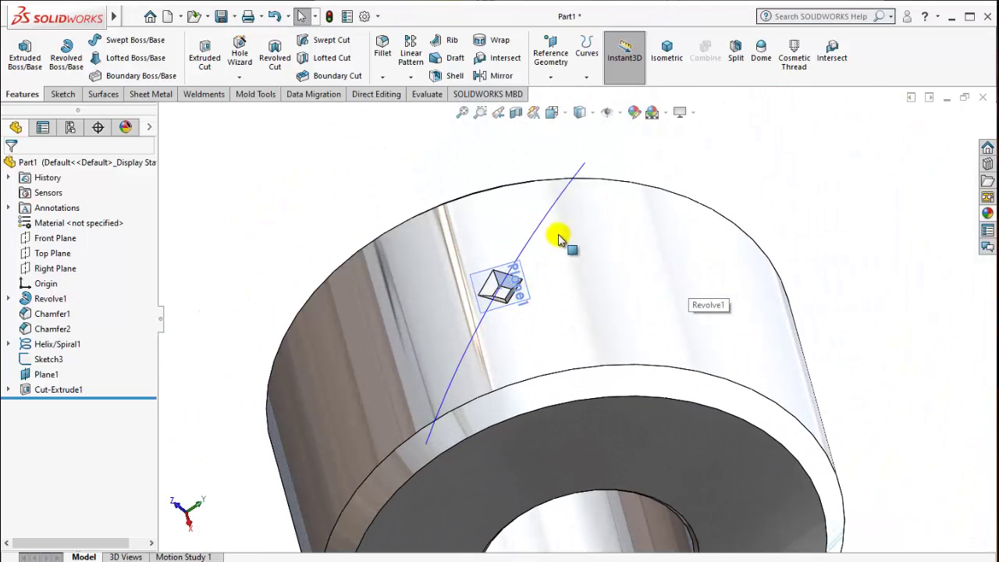
click(43, 374)
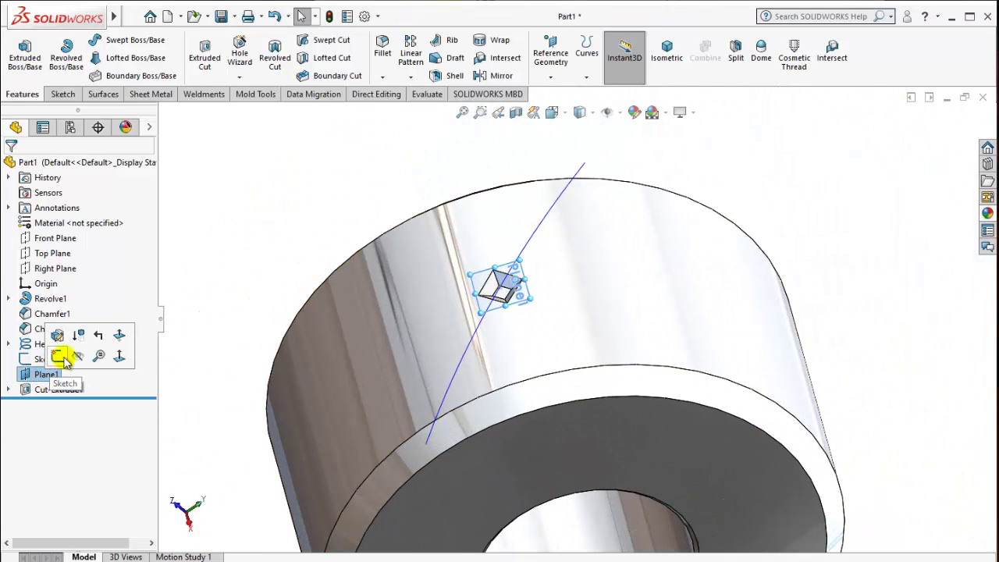
click(76, 358)
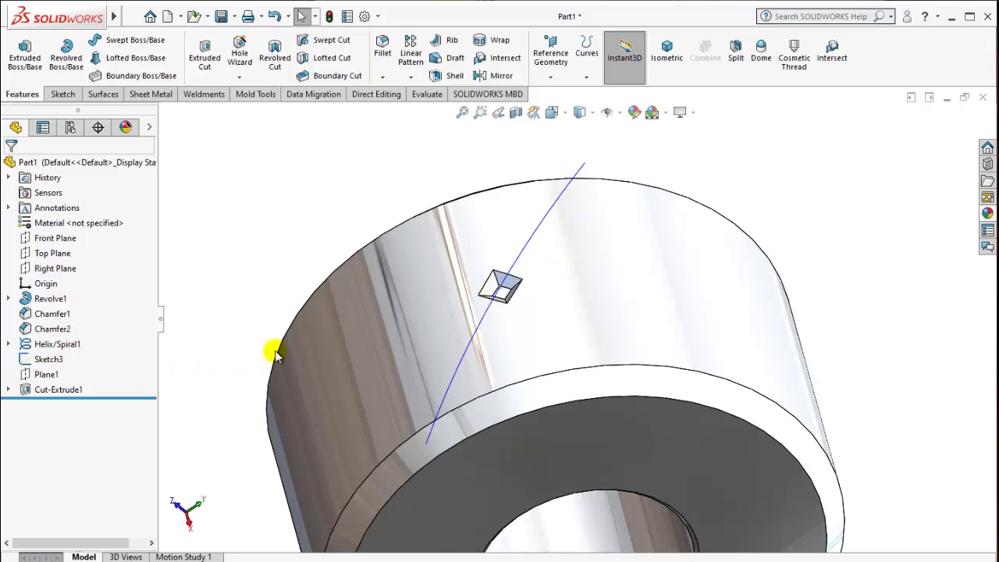
scroll(468, 282, up, 3)
mouse_move(575, 319)
middle_down()
mouse_move(502, 339)
mouse_move(523, 355)
middle_up()
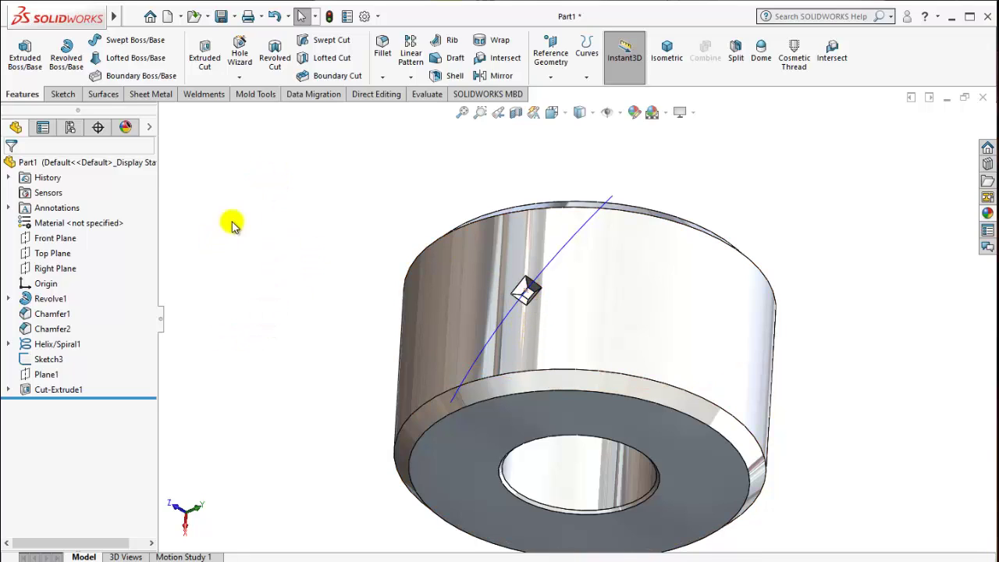
Step: Try a Fill Pattern, cancel it, and start a Curve Driven Pattern instead
click(411, 78)
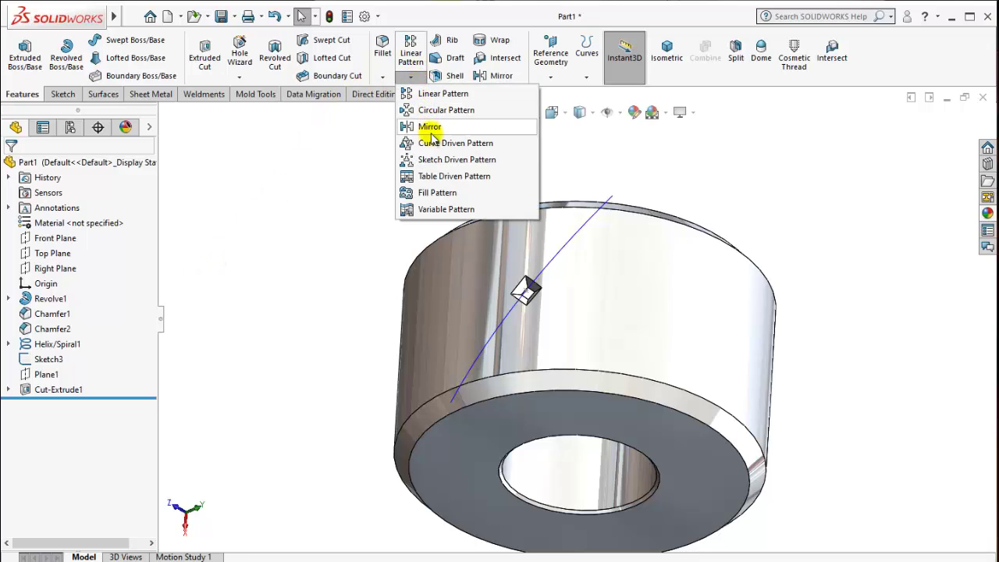
click(434, 195)
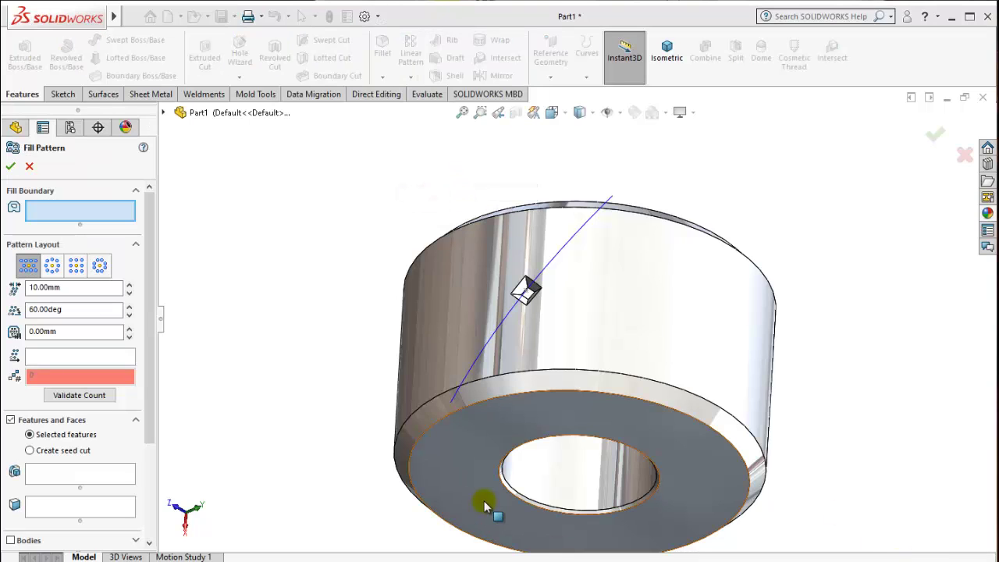
click(30, 166)
click(403, 81)
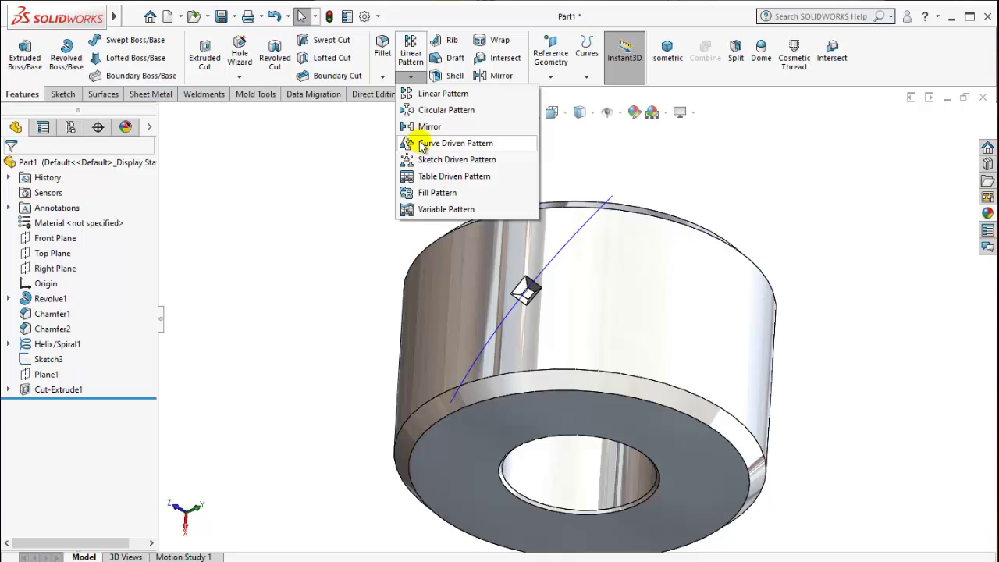
click(455, 143)
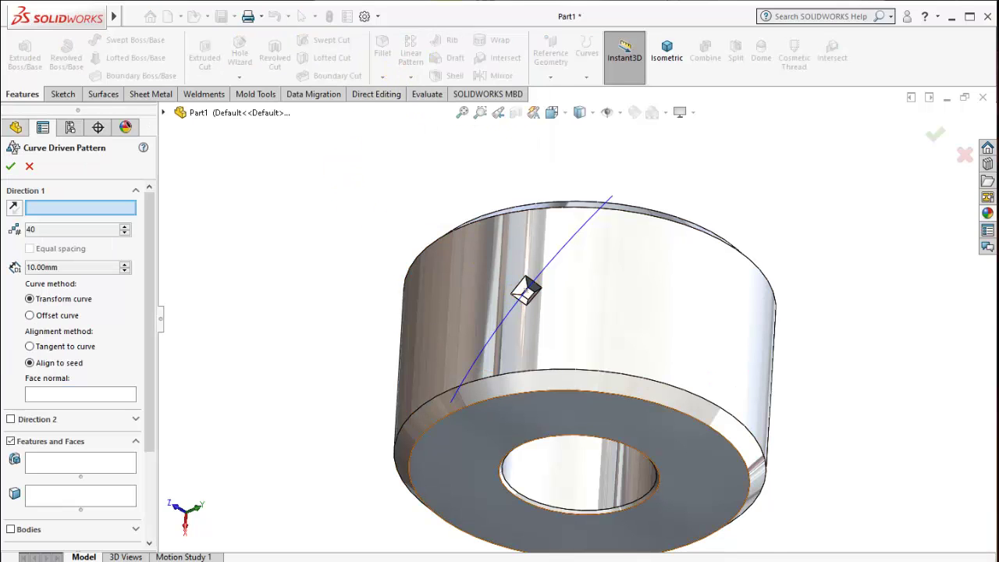
Step: Pattern Cut-Extrude1 along the helix edge with 5 instances at 10 mm spacing
click(70, 209)
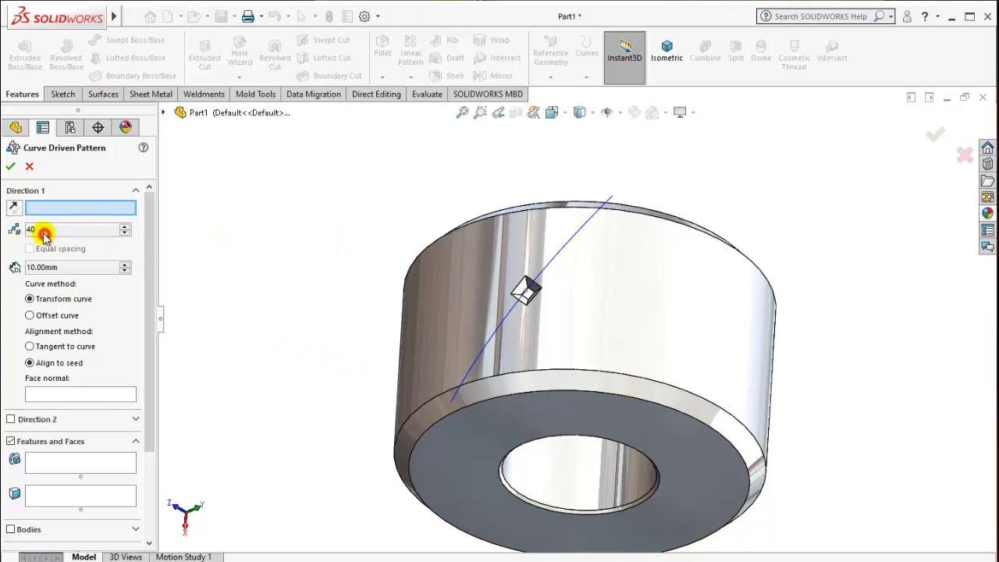
click(568, 236)
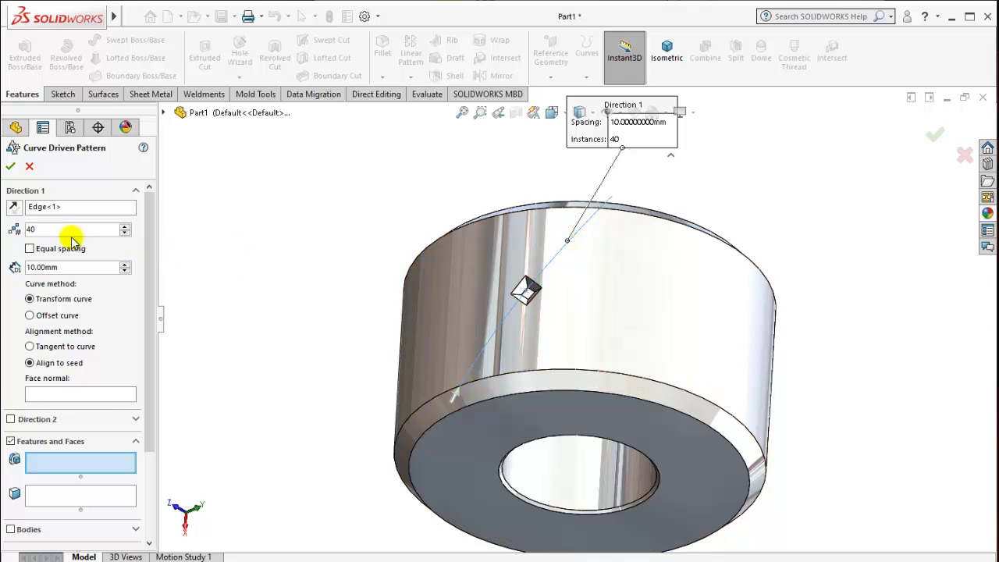
text(5)
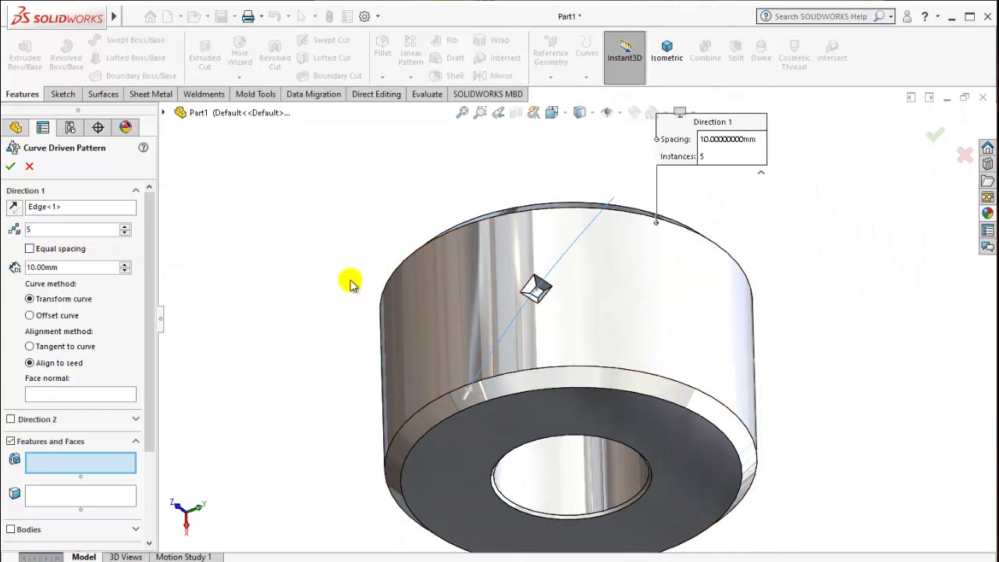
click(79, 395)
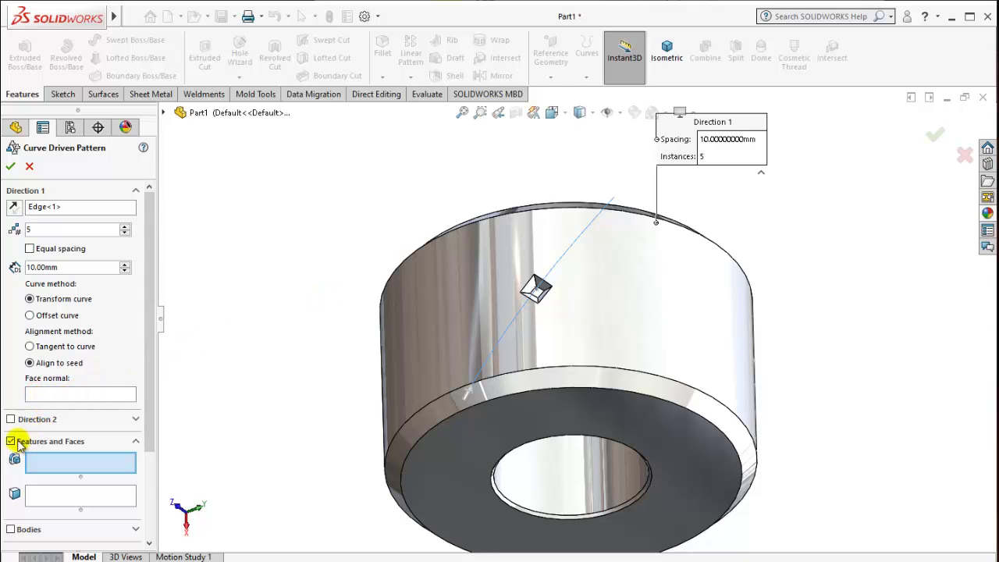
click(166, 114)
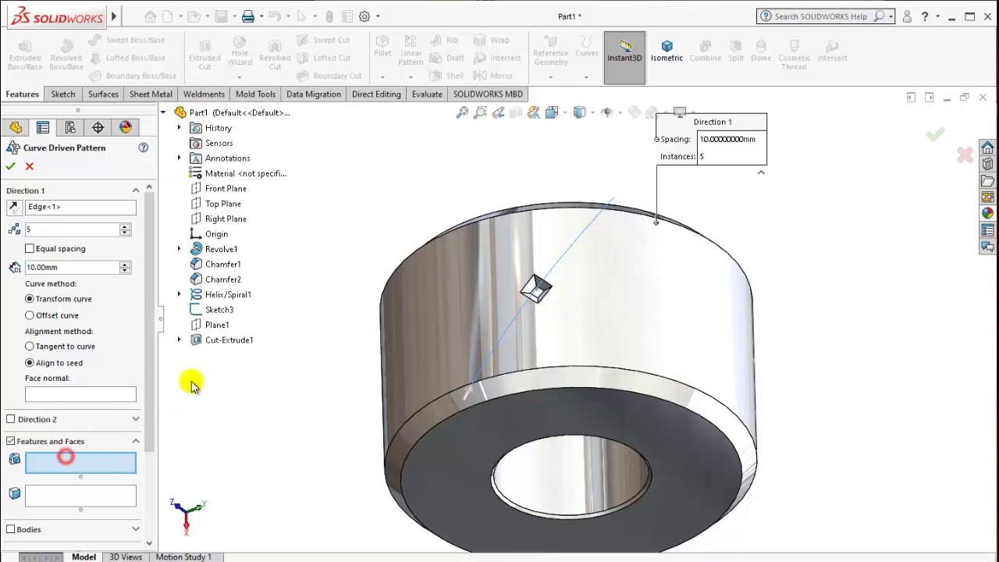
click(238, 340)
mouse_move(473, 339)
middle_down()
mouse_move(471, 297)
mouse_move(530, 230)
mouse_move(562, 217)
mouse_move(475, 266)
mouse_move(504, 335)
middle_up()
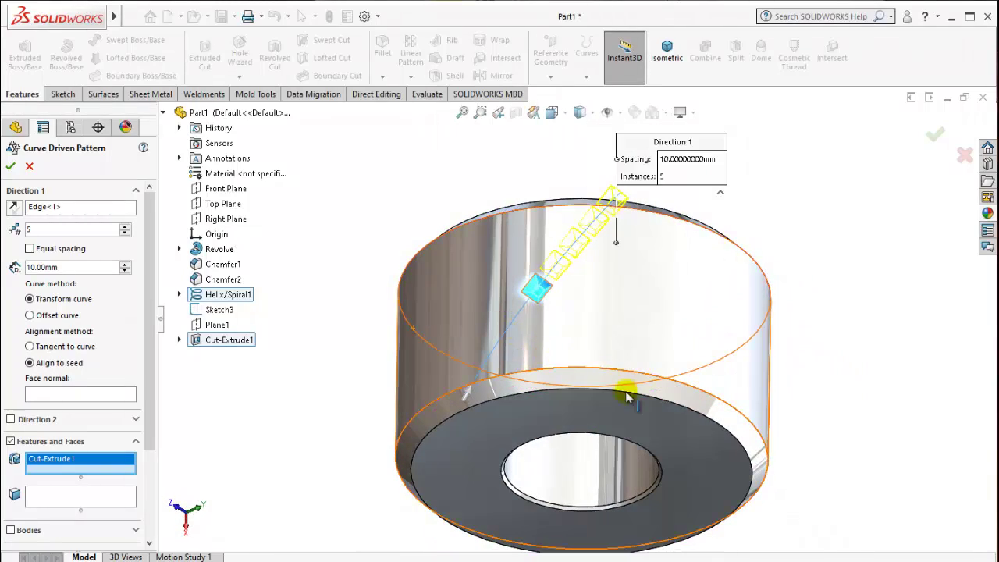
Step: Keep the pattern copies tangent to the helix, with the cylinder's outer face as face normal
mouse_move(543, 413)
middle_down()
mouse_move(584, 378)
mouse_move(586, 351)
middle_up()
click(29, 346)
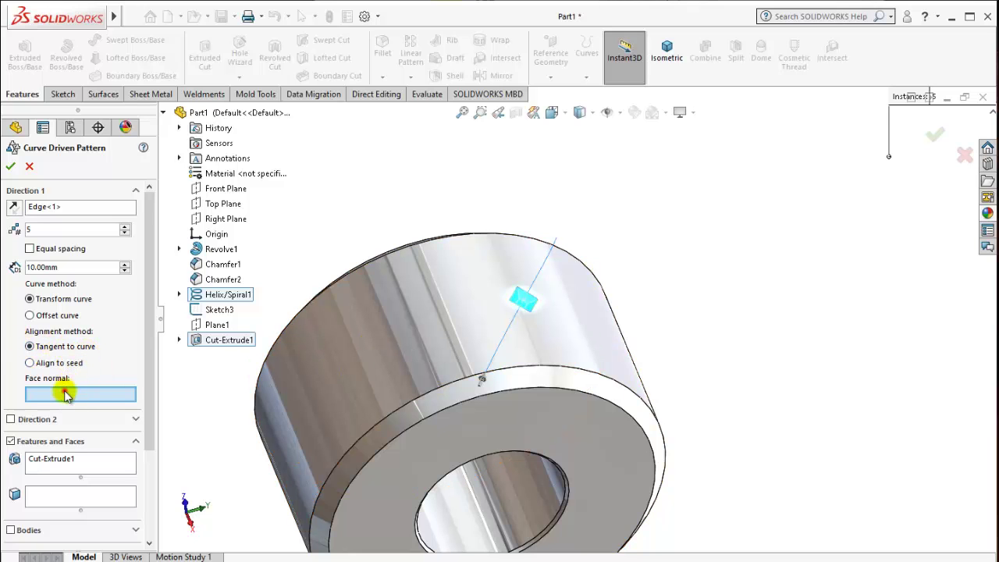
click(459, 332)
middle_drag(457, 334, 380, 303)
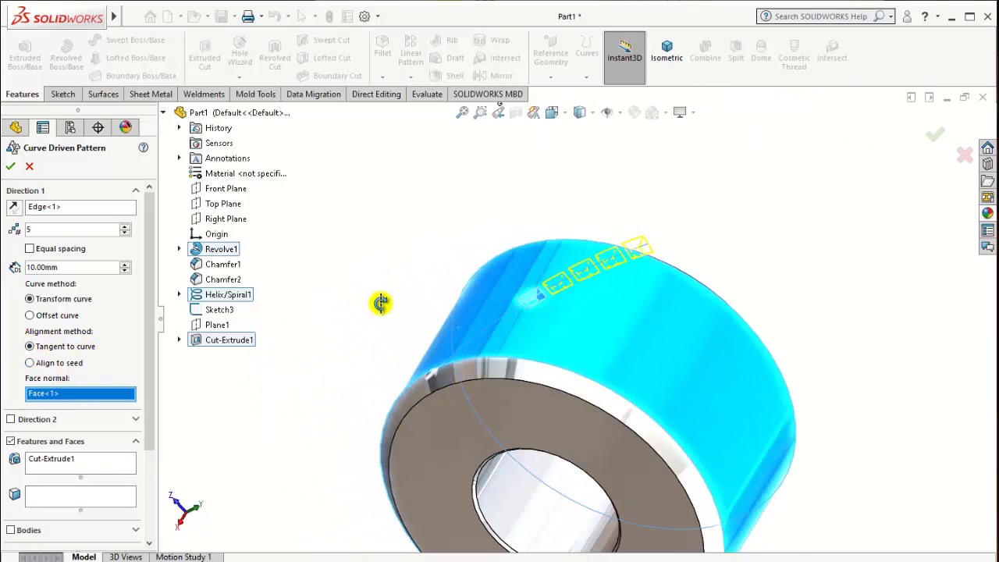
scroll(636, 279, down, 2)
scroll(614, 272, down, 2)
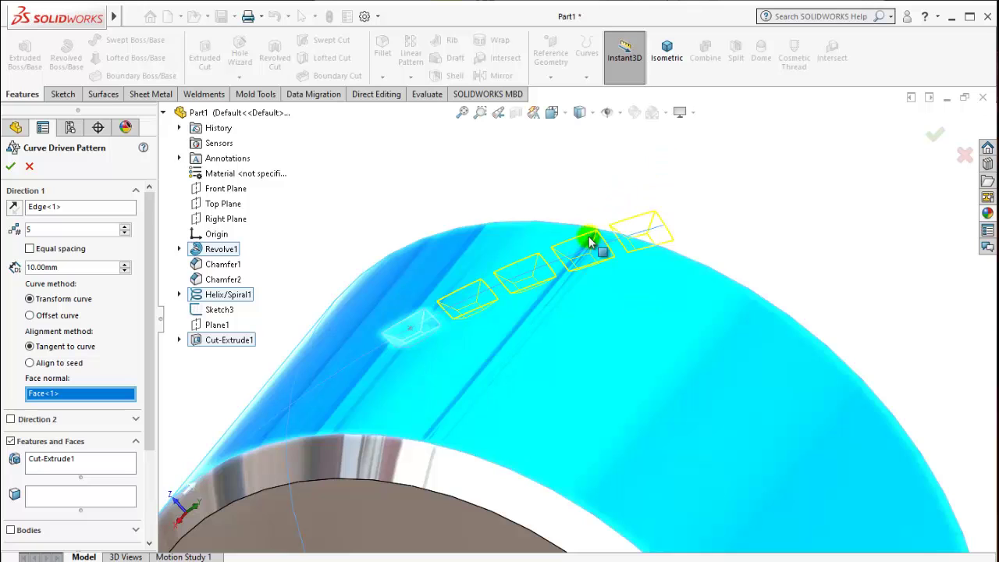
mouse_move(591, 243)
middle_down()
mouse_move(570, 259)
mouse_move(599, 276)
middle_up()
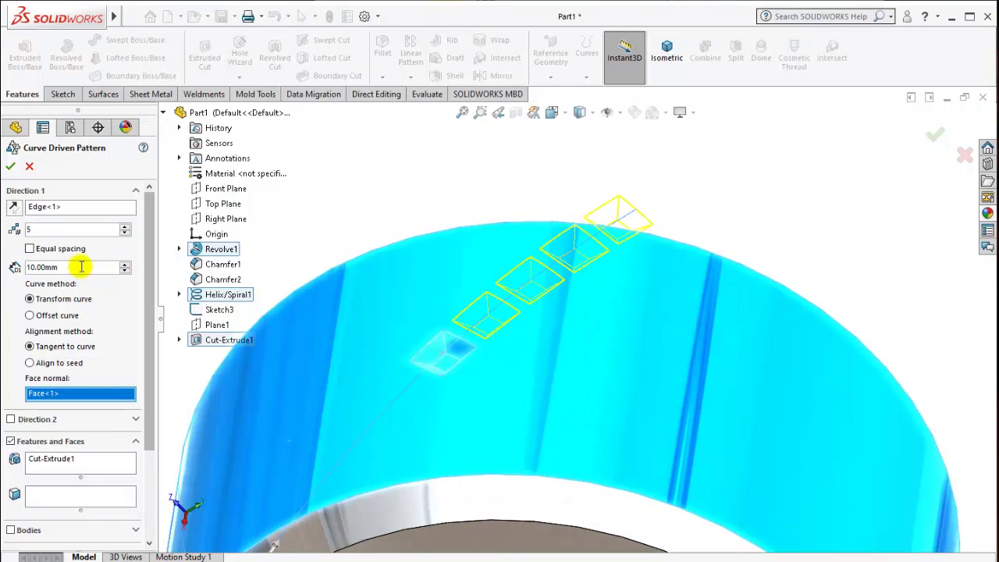
Step: Try pattern spacings of 40, 20, 12 and 10 mm along the helix
double_click(82, 267)
text(40)
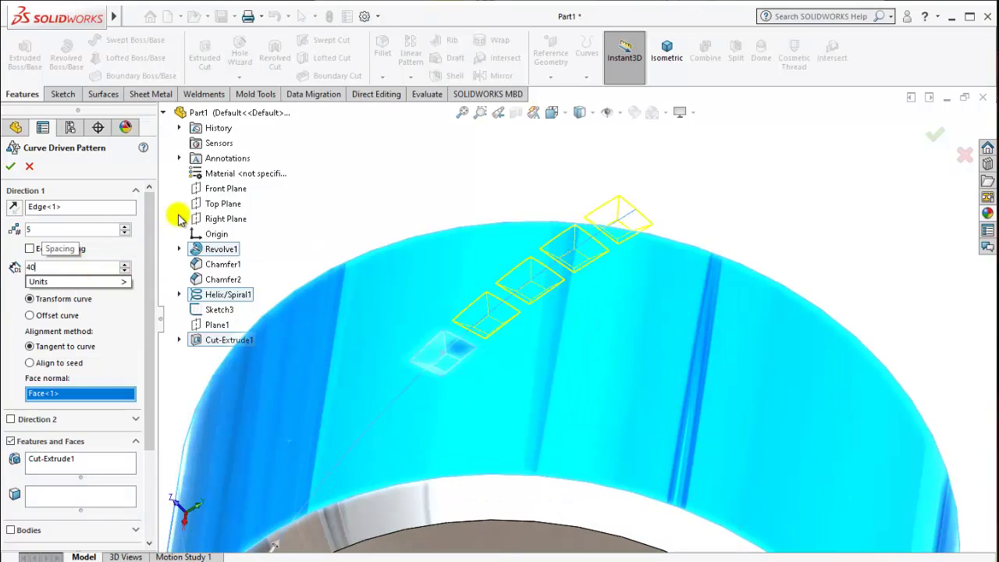
click(342, 186)
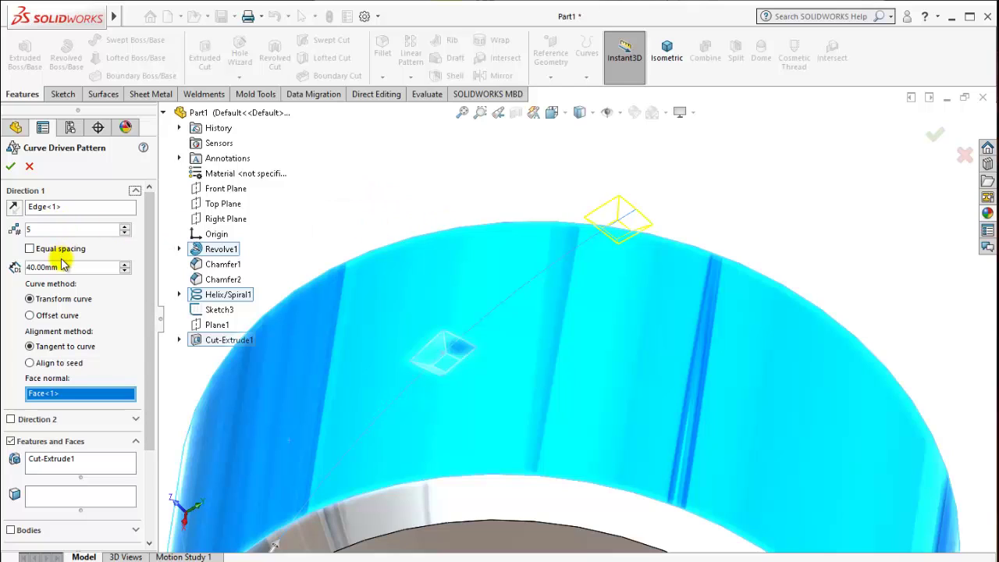
text(20)
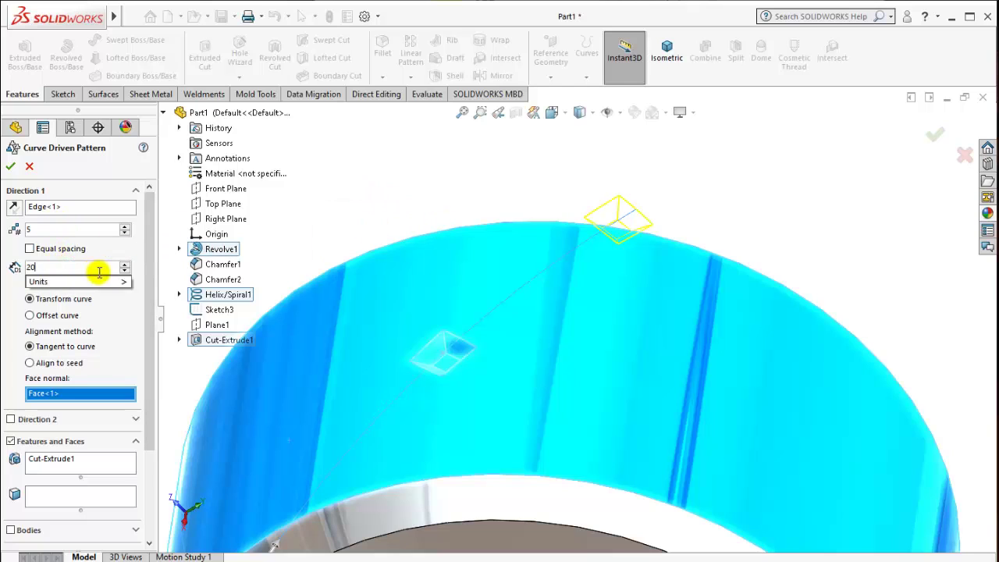
key(Return)
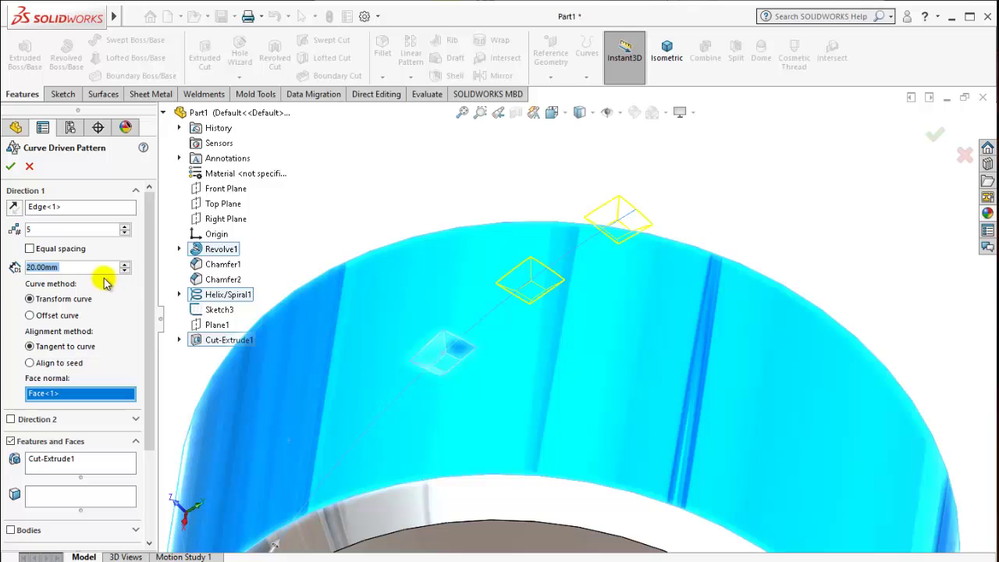
text(12)
key(Return)
mouse_move(602, 279)
middle_down()
mouse_move(556, 363)
mouse_move(570, 365)
middle_up()
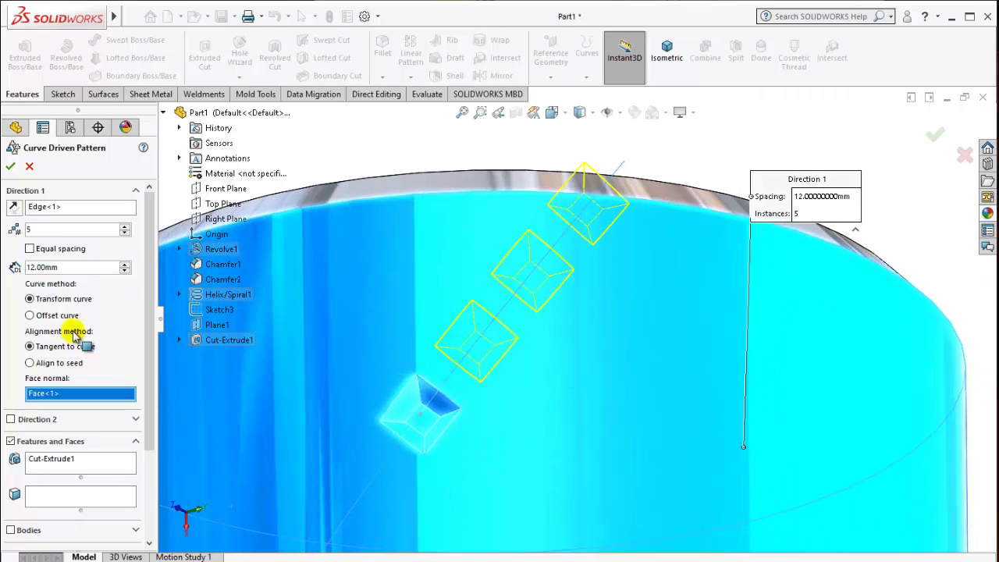
text(10)
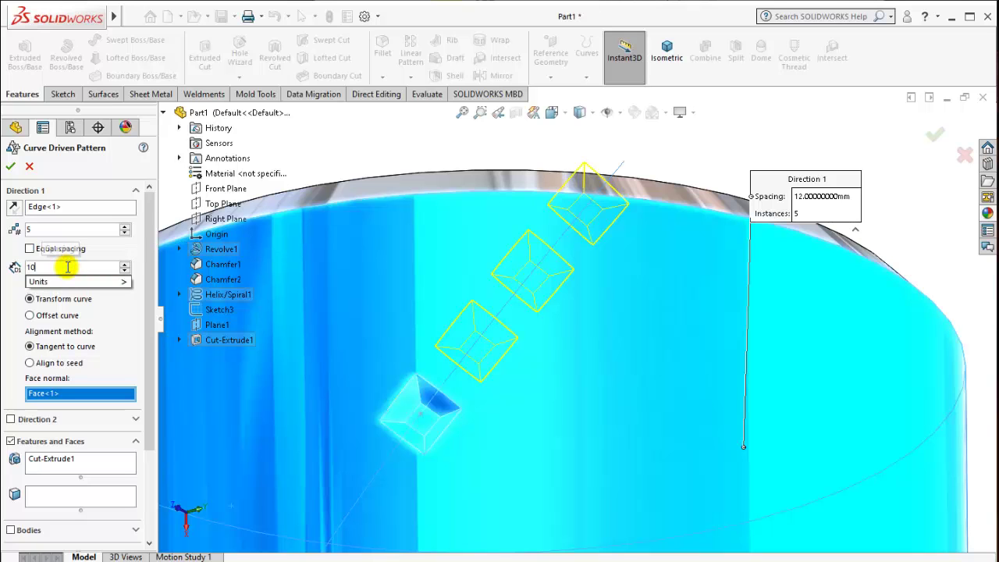
key(Return)
mouse_move(328, 238)
middle_down()
mouse_move(529, 328)
mouse_move(504, 269)
mouse_move(458, 339)
mouse_move(520, 296)
mouse_move(526, 320)
middle_up()
scroll(528, 332, up, 5)
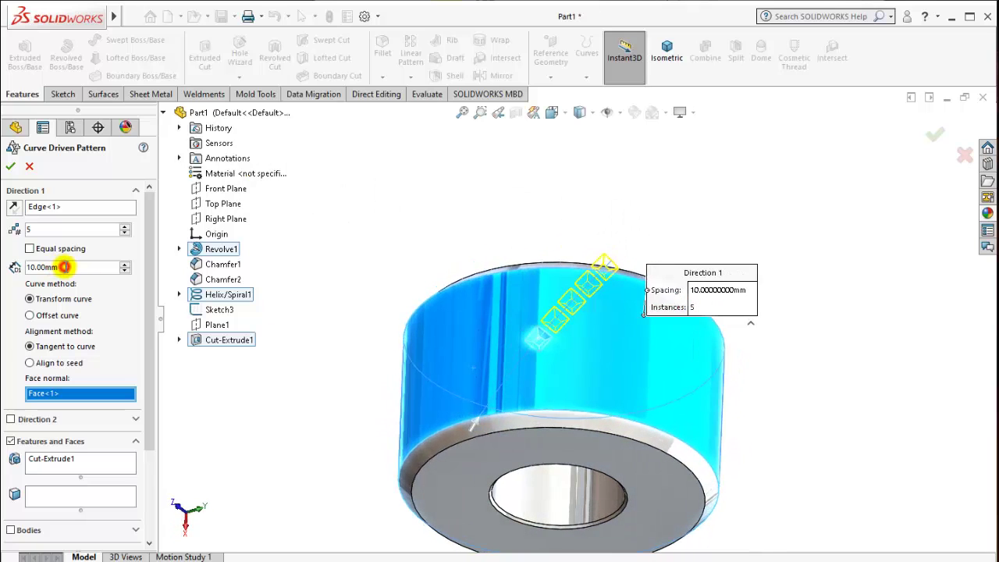
Step: Settle on 4 instances at 10 mm spacing and accept the curve-driven pattern
text(9)
key(Return)
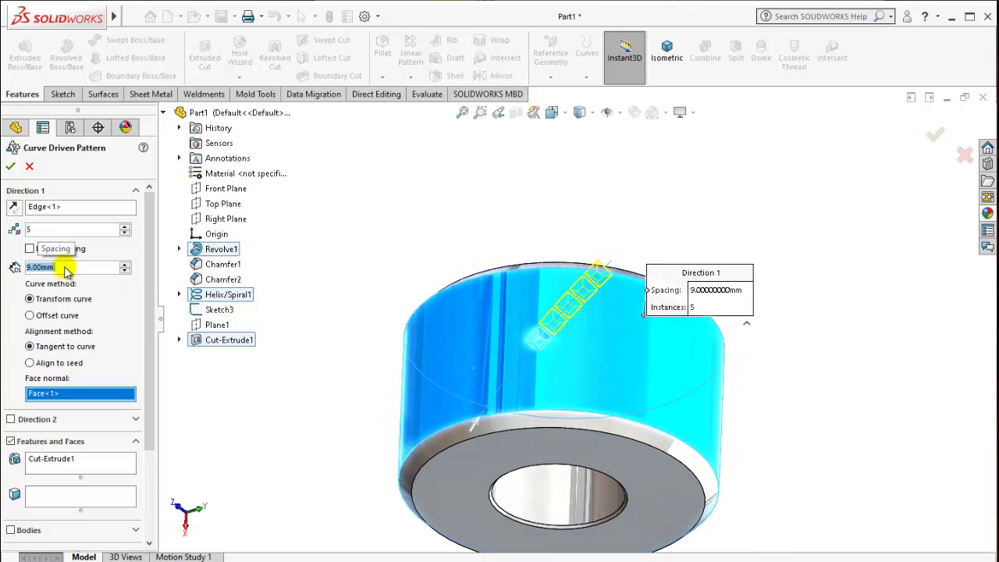
middle_drag(508, 307, 508, 299)
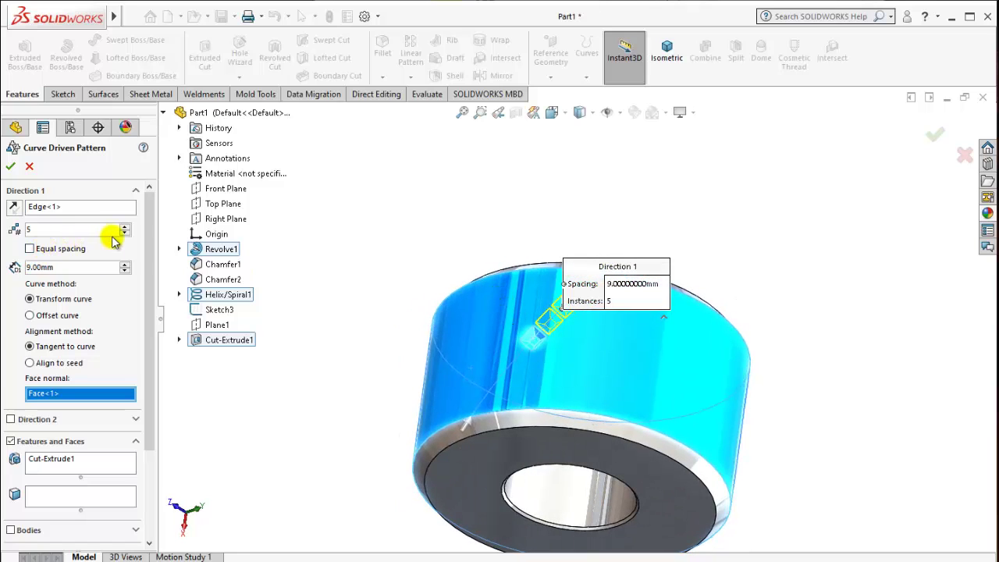
text(4)
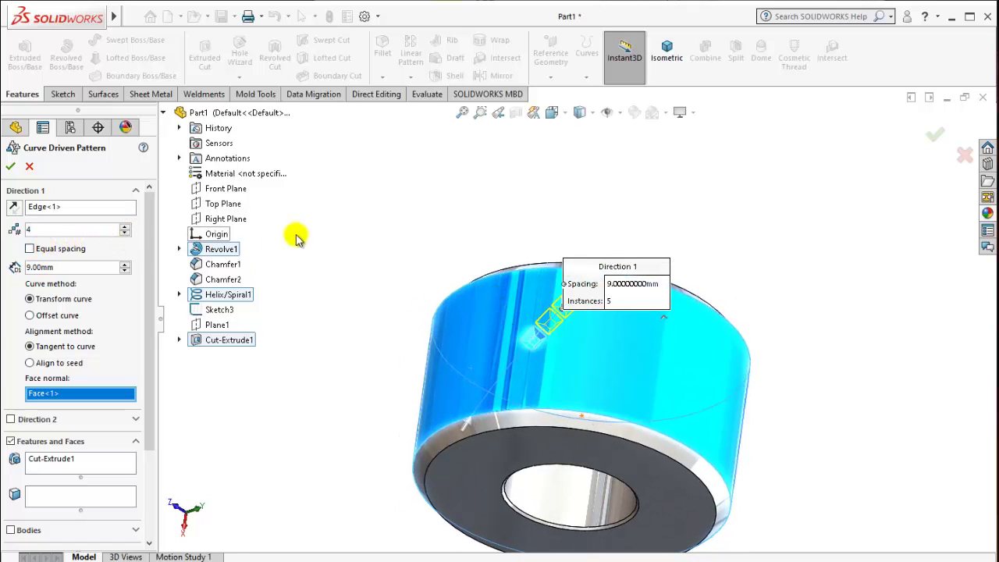
middle_drag(503, 344, 507, 340)
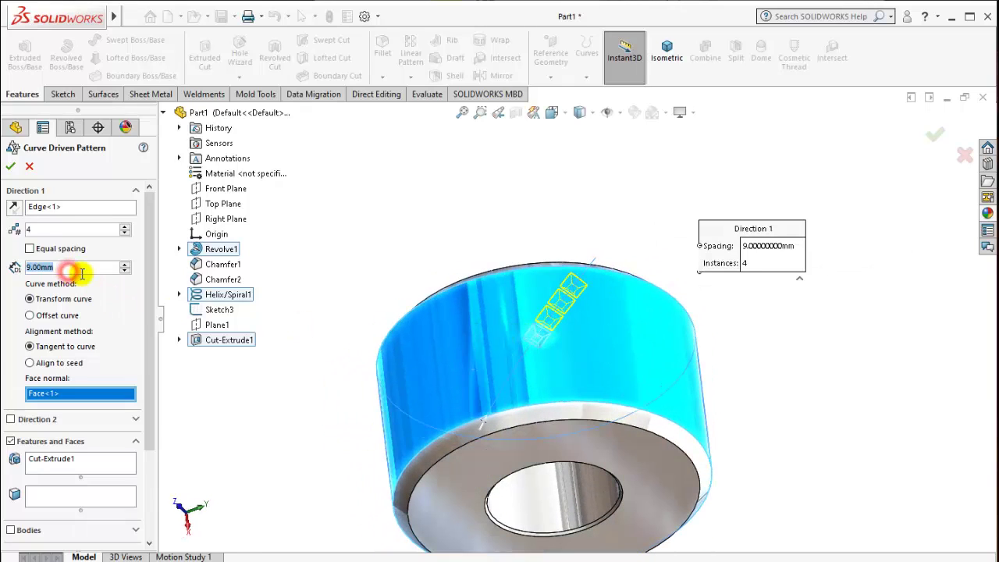
text(10)
key(Return)
mouse_move(553, 312)
middle_down()
mouse_move(523, 353)
mouse_move(478, 340)
middle_up()
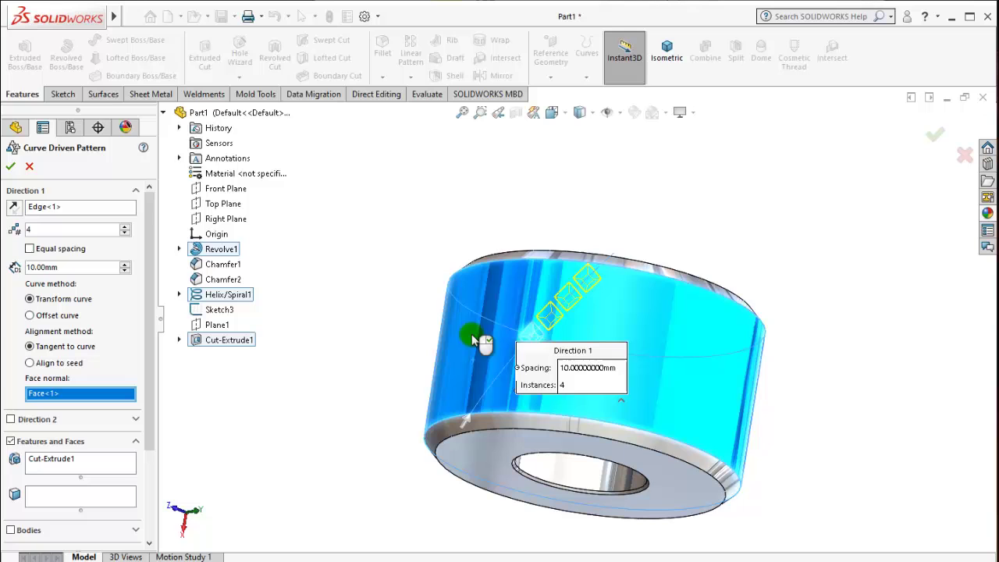
click(14, 170)
Step: Inspect the four 10 mm-spaced cuts of CrvPattern1 and show the list of pattern types
scroll(619, 258, down, 2)
scroll(544, 306, down, 4)
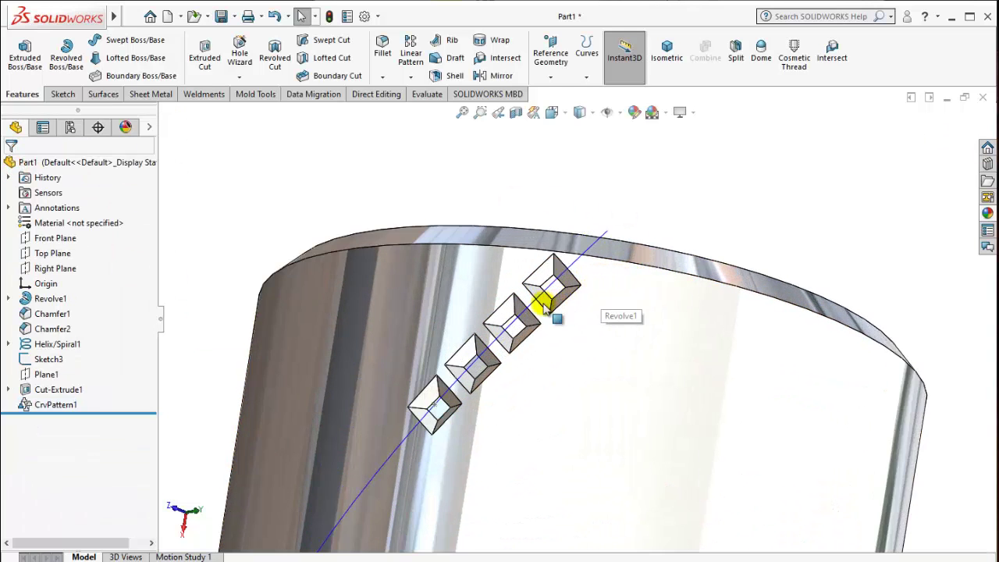
scroll(544, 306, up, 2)
middle_drag(529, 319, 541, 308)
scroll(542, 308, up, 3)
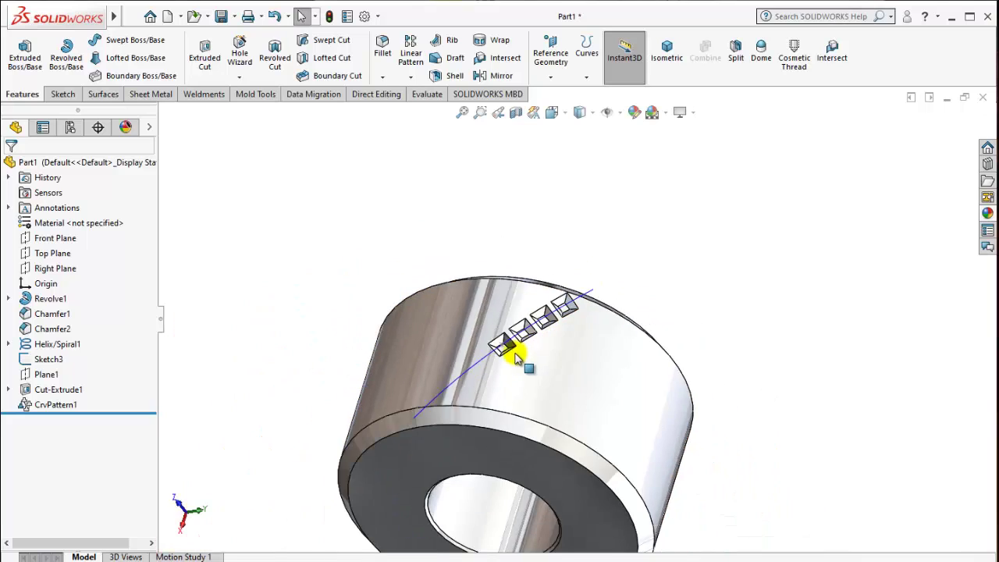
mouse_move(515, 356)
middle_down()
mouse_move(458, 319)
mouse_move(513, 368)
middle_up()
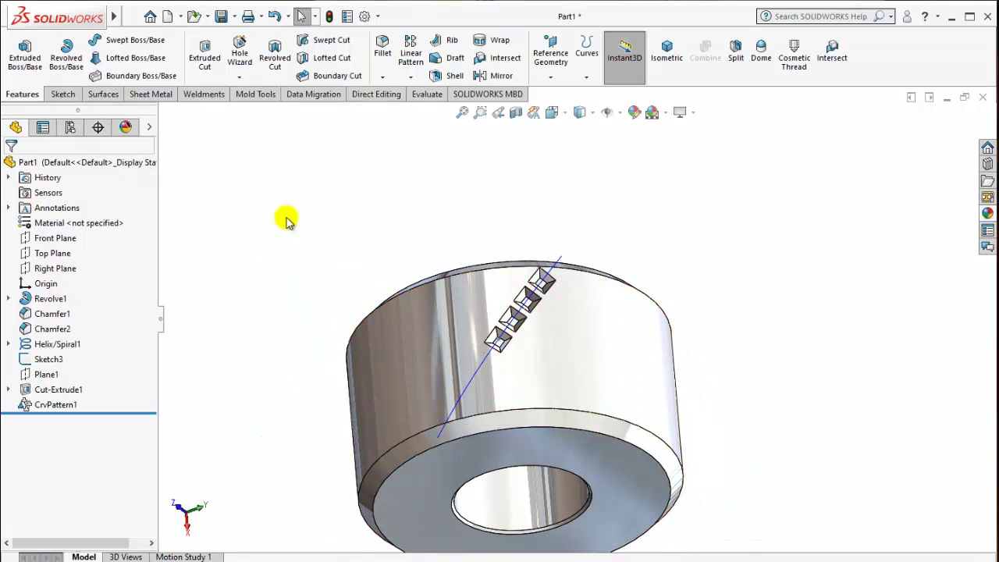
click(410, 78)
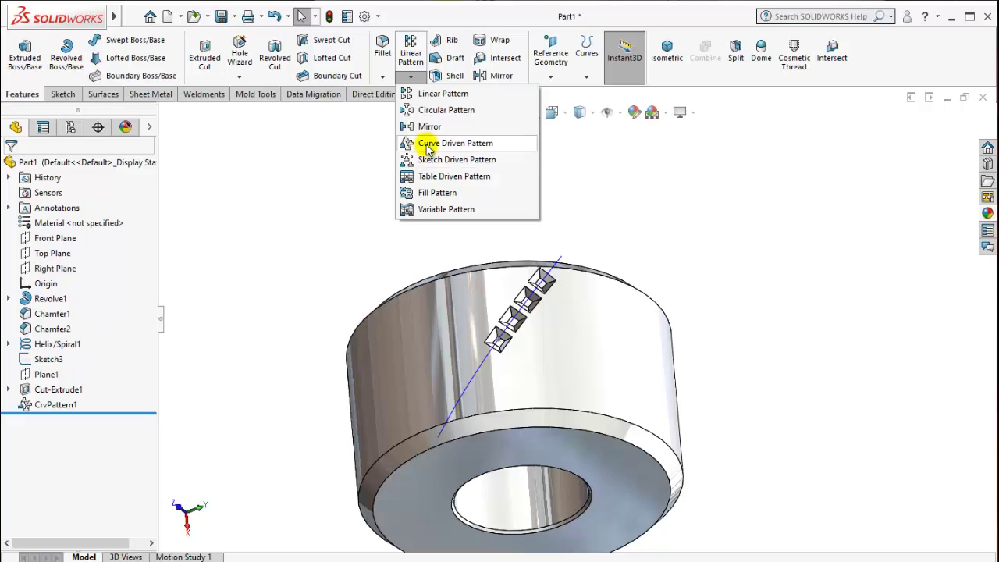
Step: Create CrvPattern2 repeating Cut-Extrude1 along the helix, normal to the cylinder's outer face
click(427, 146)
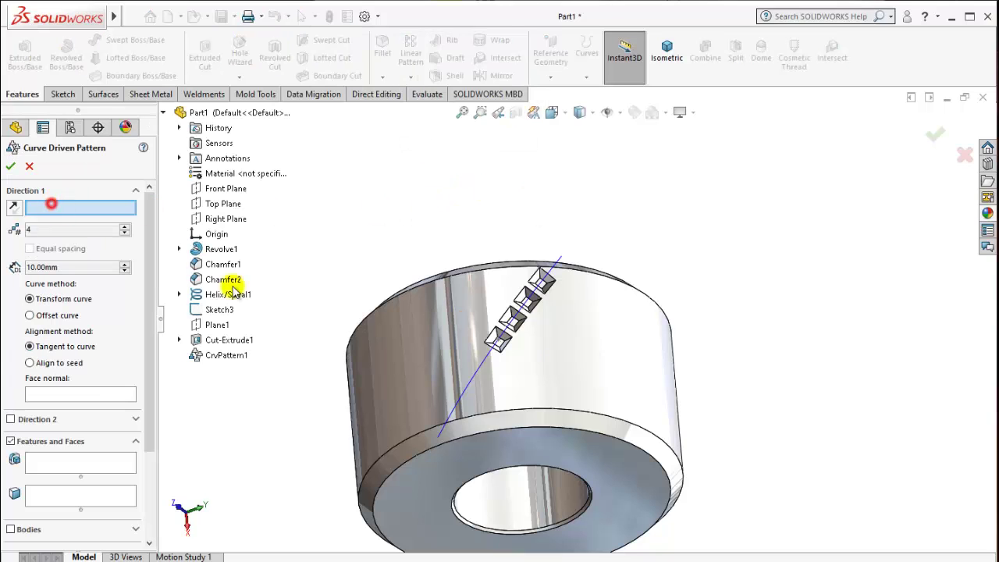
click(481, 364)
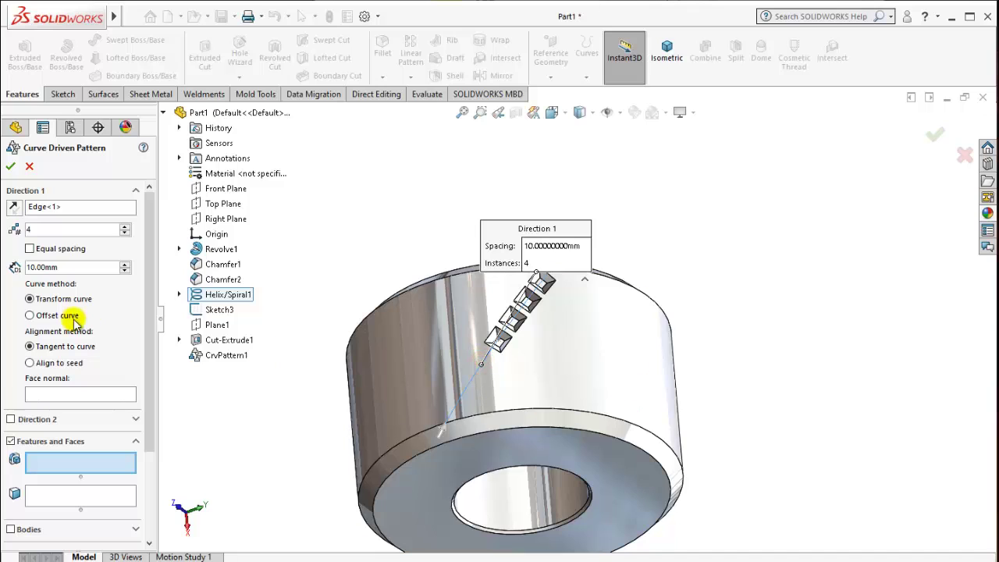
click(77, 464)
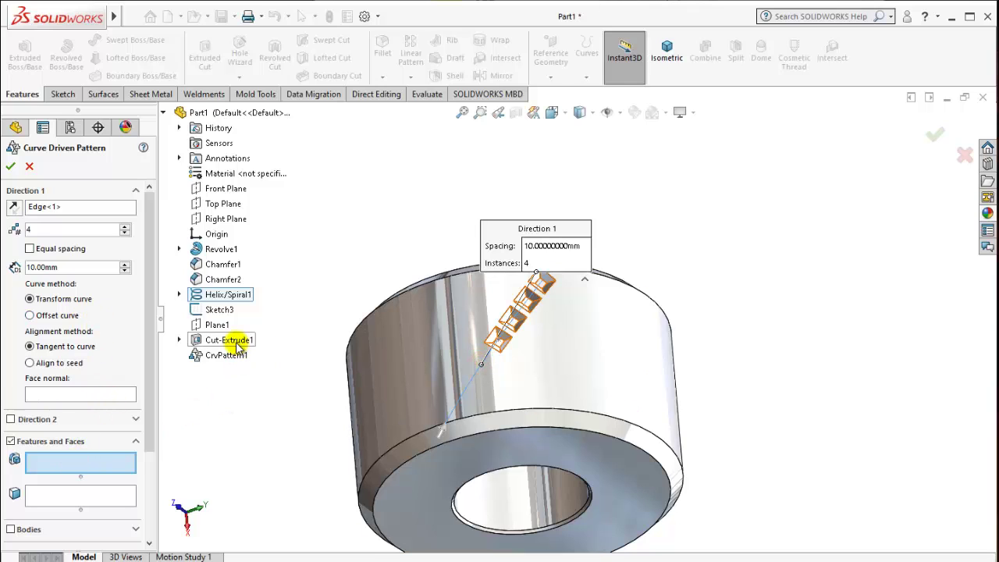
click(207, 342)
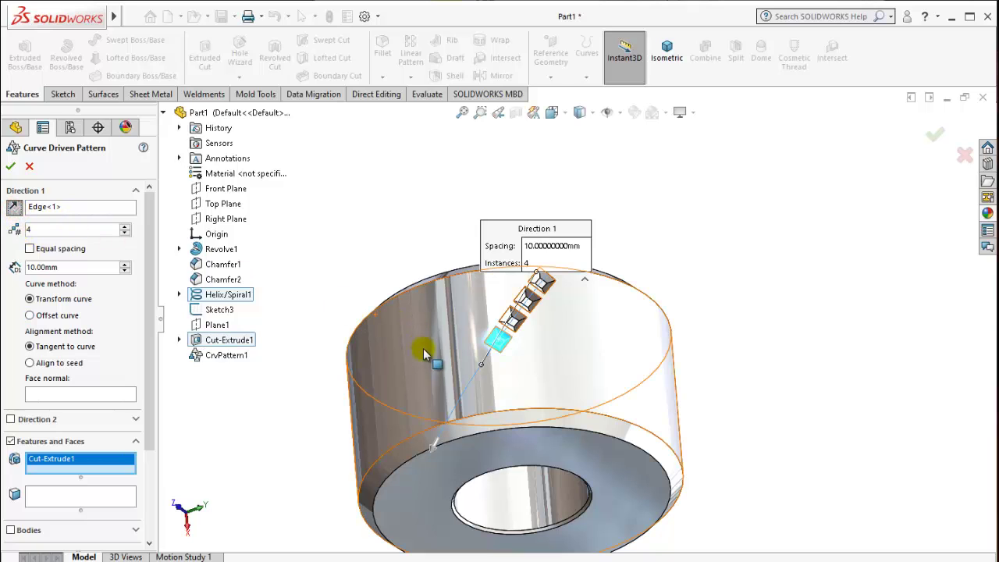
click(51, 396)
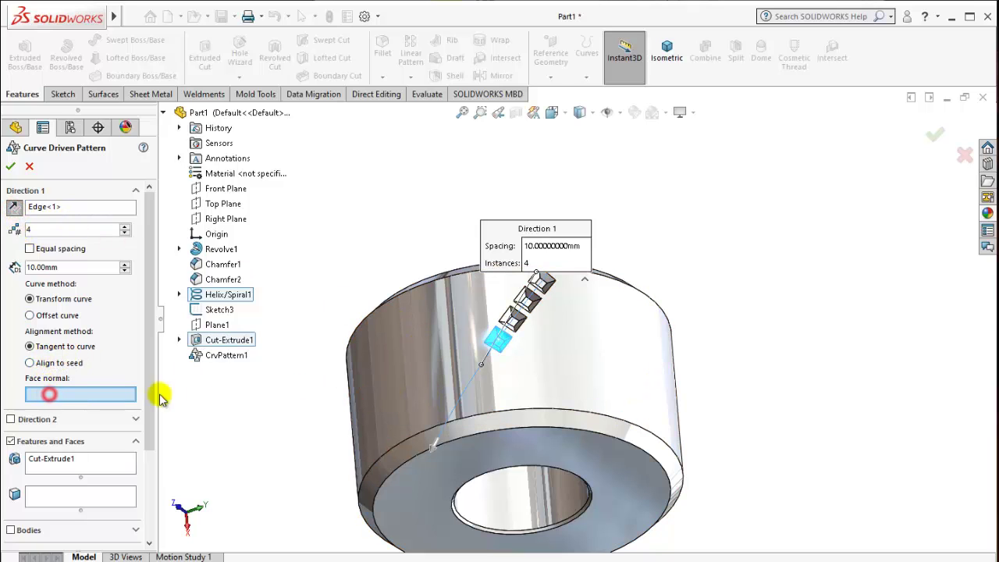
click(520, 406)
mouse_move(520, 406)
middle_down()
mouse_move(538, 344)
mouse_move(528, 375)
middle_up()
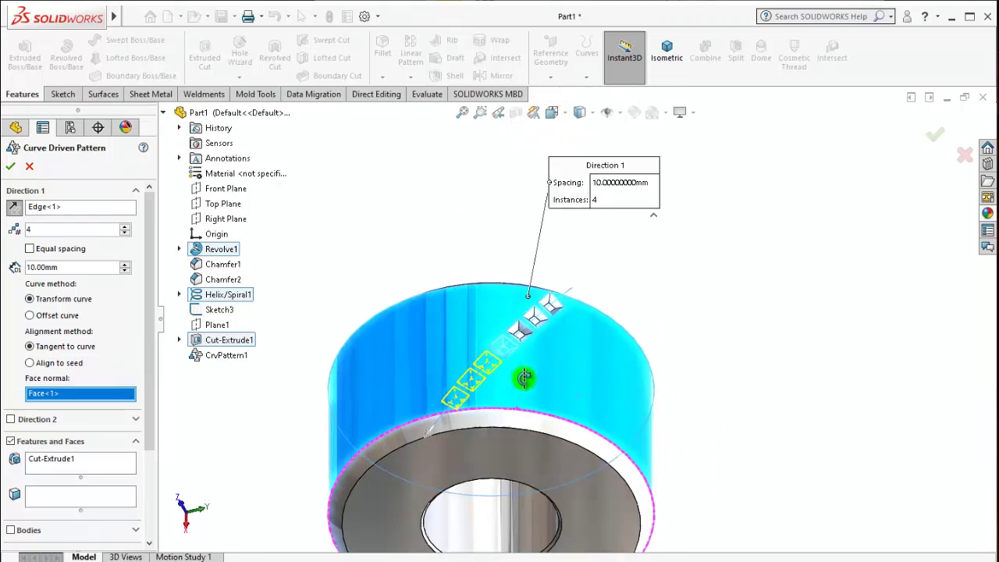
click(12, 167)
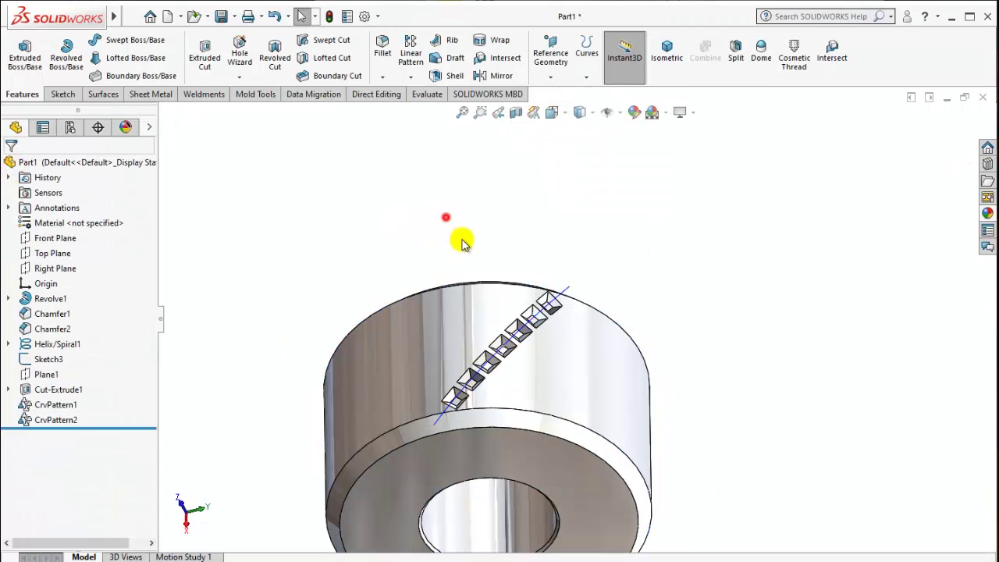
Step: Show Helix/Spiral1's dimensions, inspect both rows of cuts, and show the pattern type list
mouse_move(480, 339)
middle_down()
mouse_move(495, 314)
mouse_move(517, 380)
mouse_move(375, 338)
middle_up()
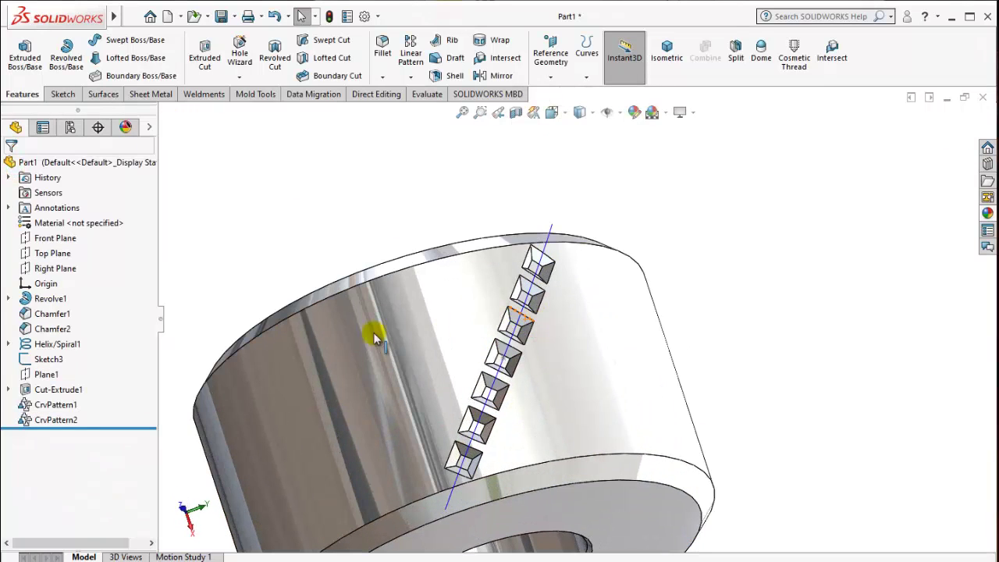
click(63, 344)
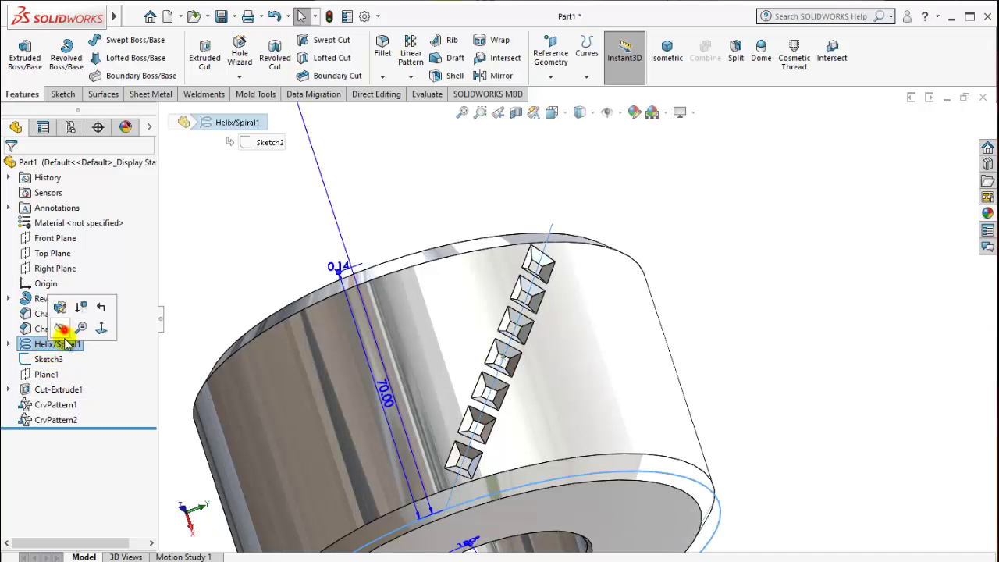
mouse_move(304, 216)
middle_down()
mouse_move(324, 294)
mouse_move(575, 352)
mouse_move(579, 324)
middle_up()
mouse_move(520, 376)
middle_down()
mouse_move(547, 417)
mouse_move(458, 312)
mouse_move(569, 290)
middle_up()
scroll(544, 299, up, 3)
scroll(540, 298, up, 3)
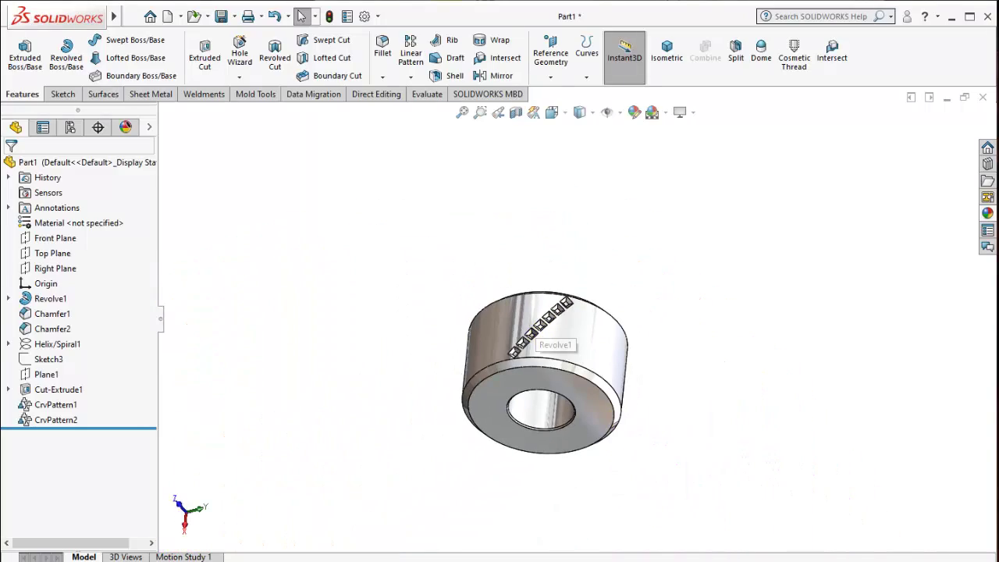
scroll(554, 352, down, 3)
scroll(492, 339, down, 1)
mouse_move(493, 339)
middle_down()
mouse_move(464, 286)
mouse_move(498, 314)
middle_up()
click(840, 342)
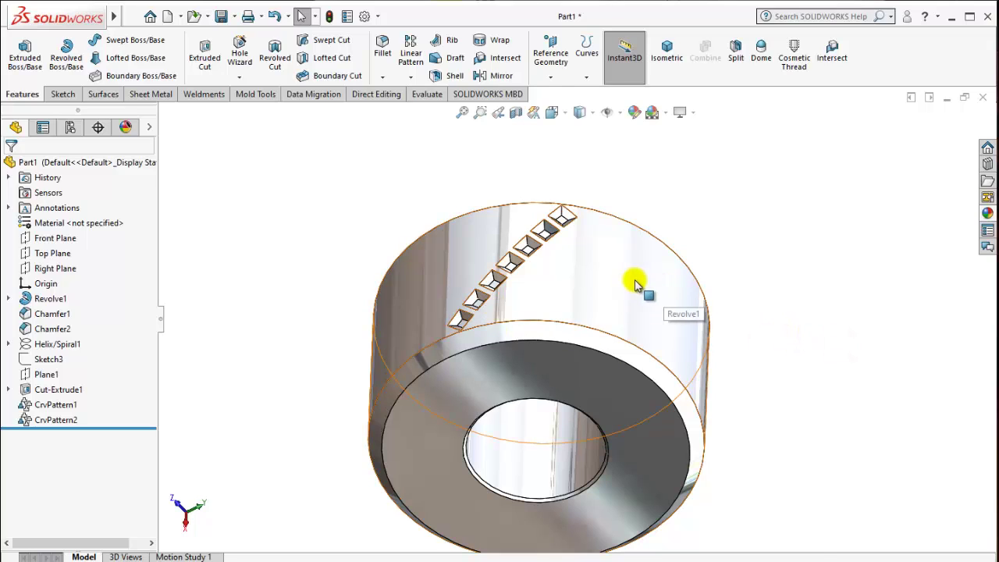
click(402, 79)
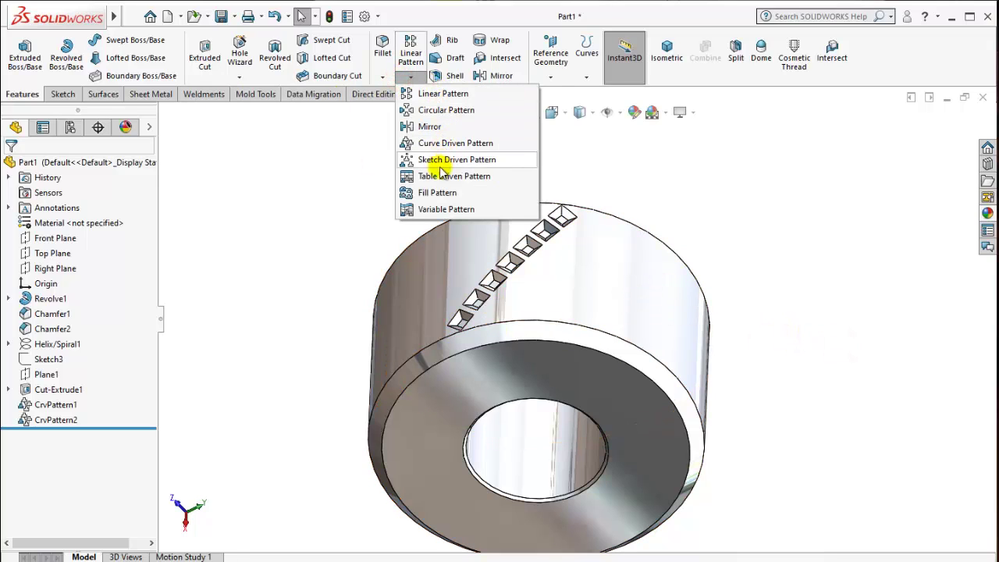
Step: Start a circular pattern about the bore edge, repeating Cut-Extrude1, CrvPattern1 and CrvPattern2
click(430, 115)
click(48, 207)
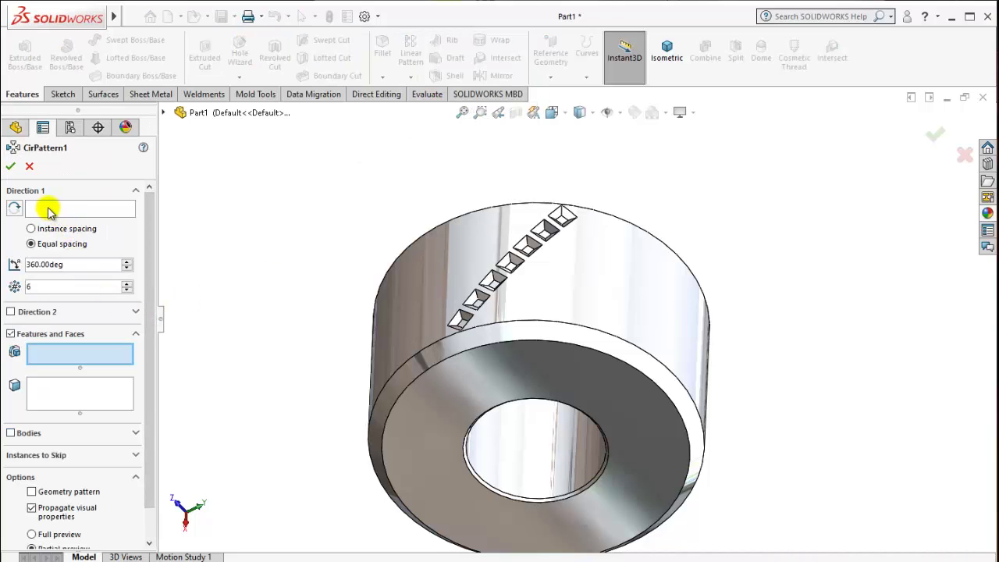
click(515, 405)
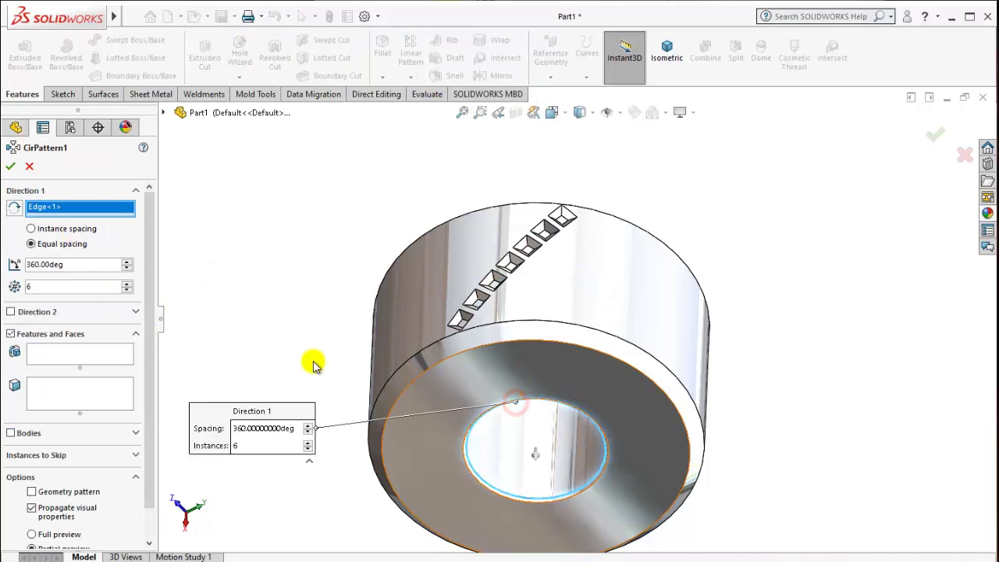
click(64, 353)
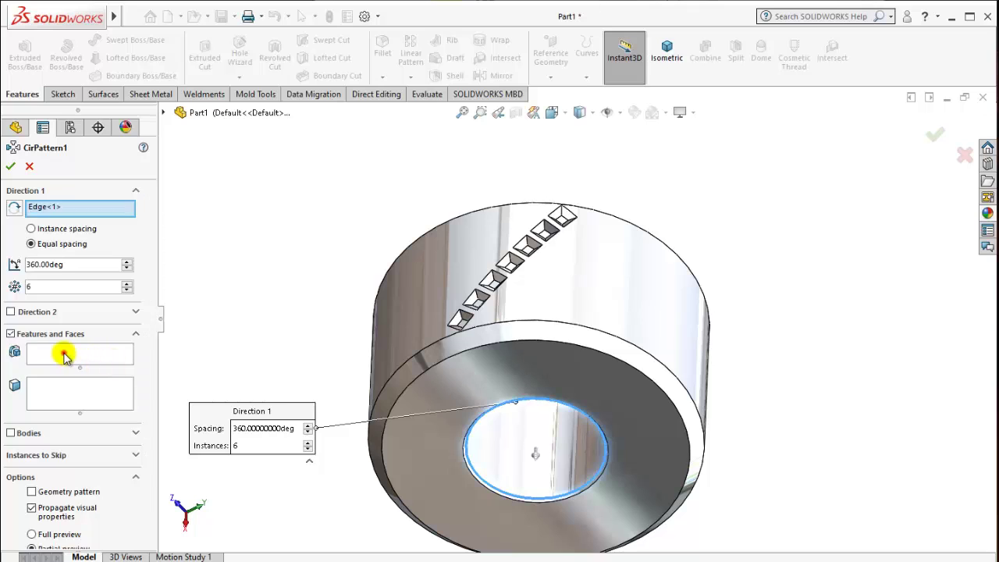
click(164, 115)
click(216, 344)
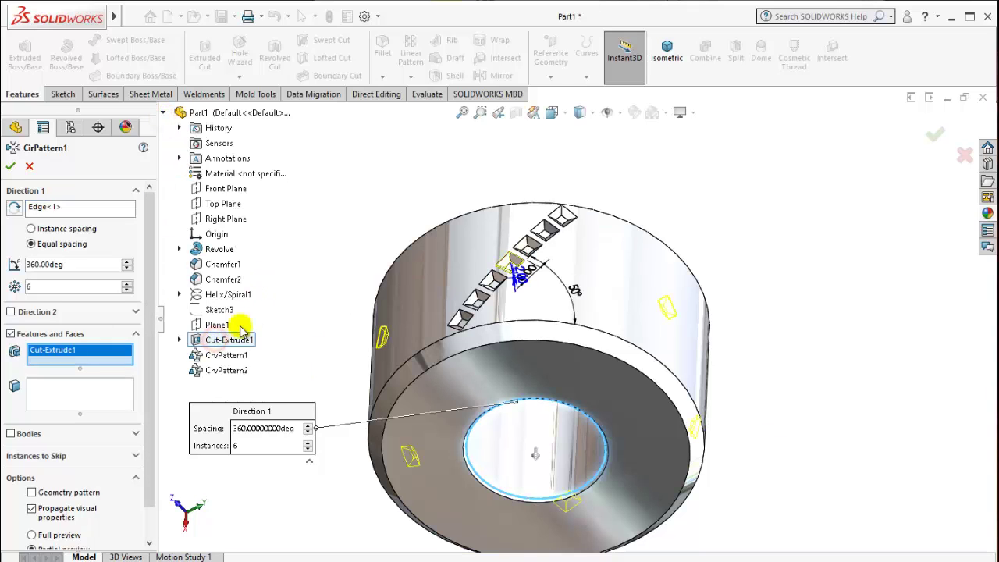
click(224, 356)
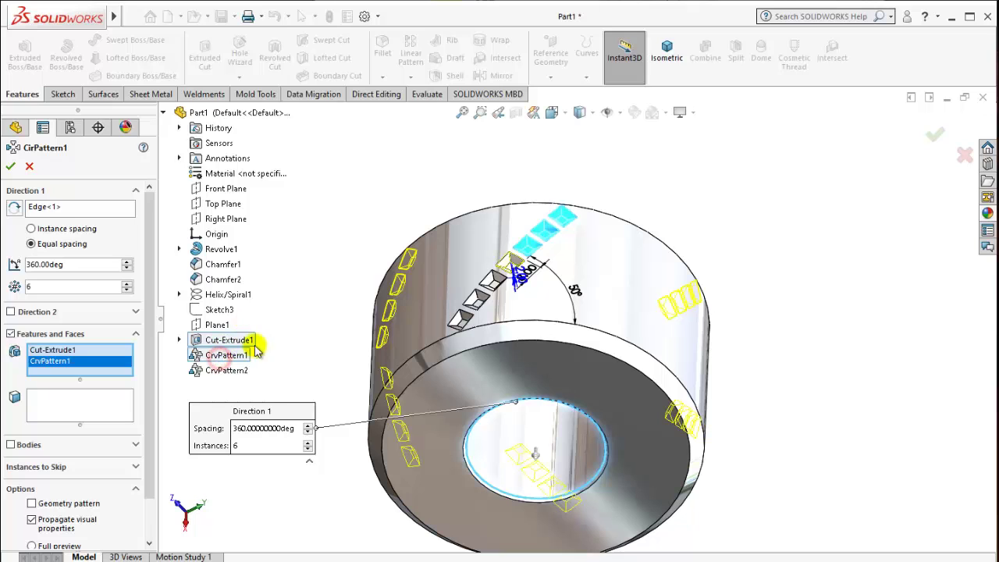
click(223, 371)
Step: Set 35 equally spaced instances over 360° and accept the circular pattern
middle_drag(359, 382, 393, 373)
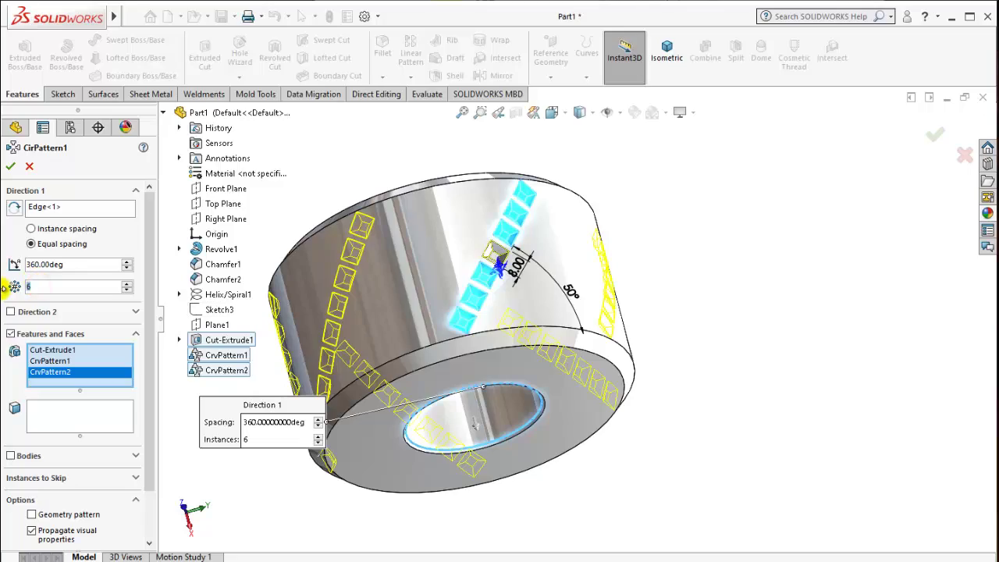
middle_drag(680, 338, 548, 355)
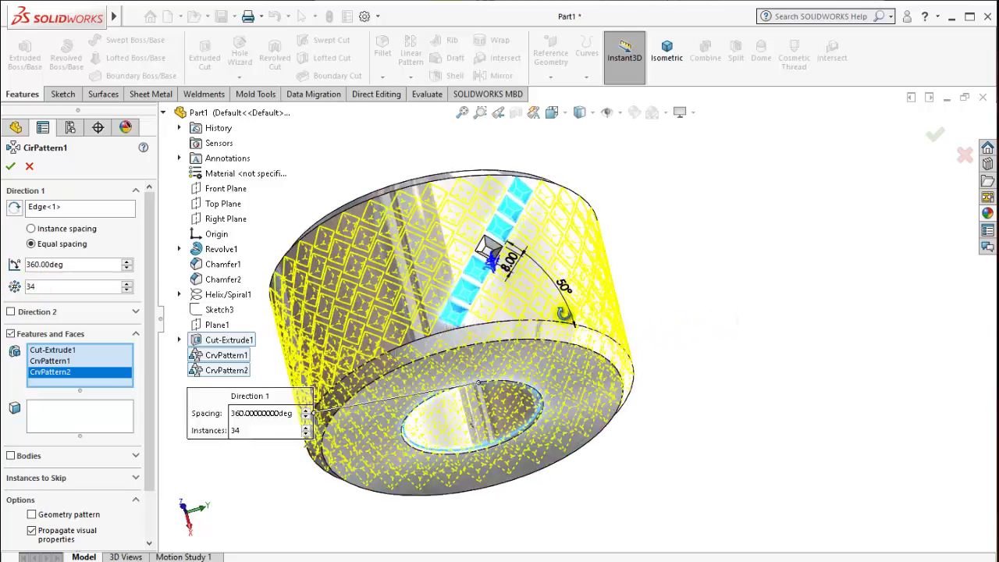
scroll(509, 263, down, 2)
scroll(439, 241, down, 3)
scroll(445, 272, down, 1)
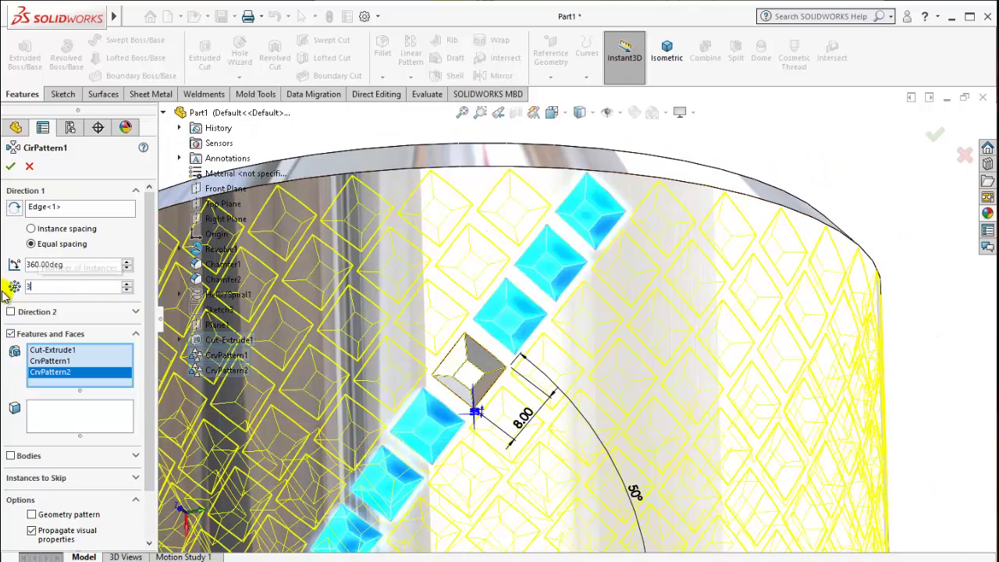
text(5)
scroll(698, 417, up, 3)
scroll(554, 373, up, 3)
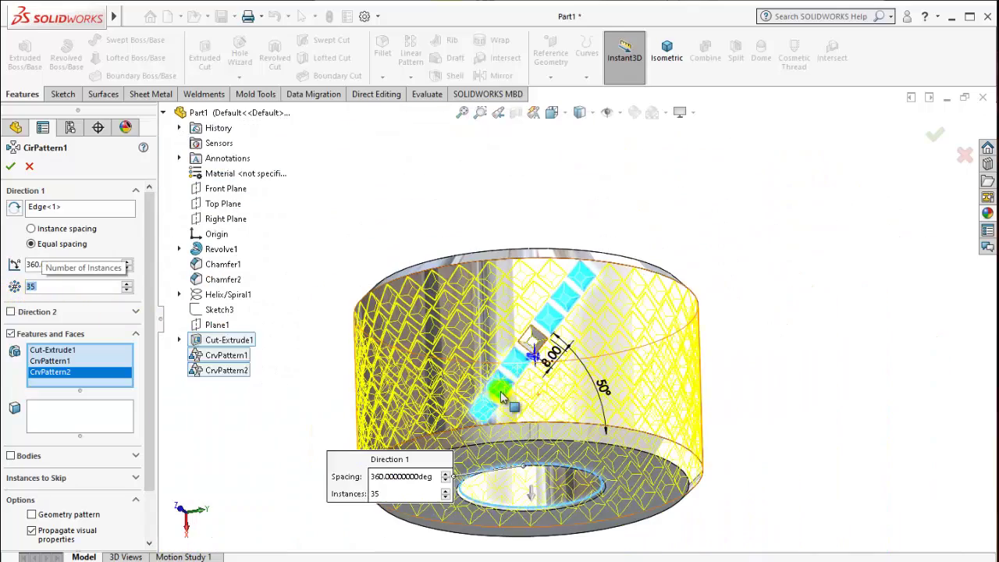
scroll(554, 373, up, 1)
mouse_move(554, 373)
middle_down()
mouse_move(541, 283)
mouse_move(500, 304)
middle_up()
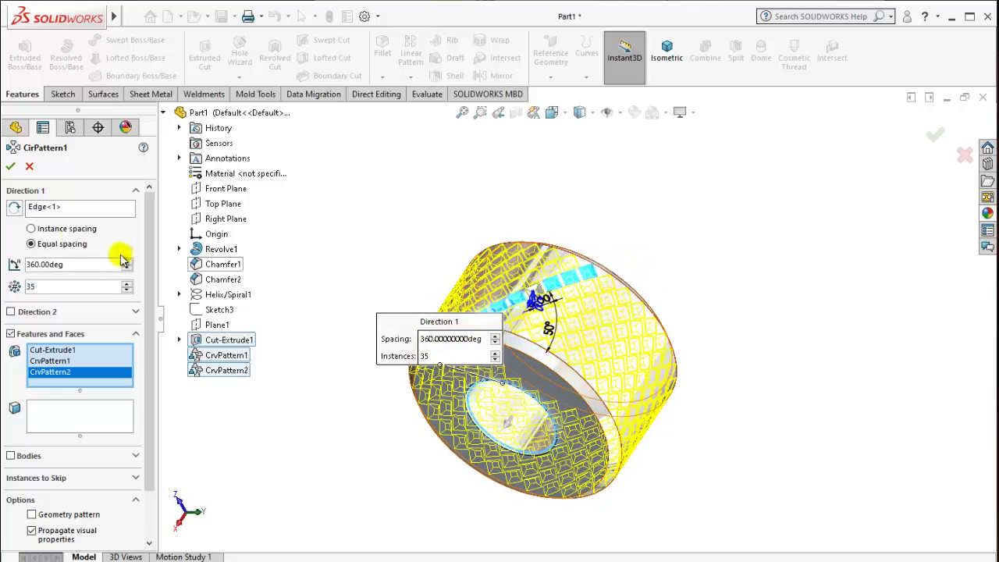
click(11, 167)
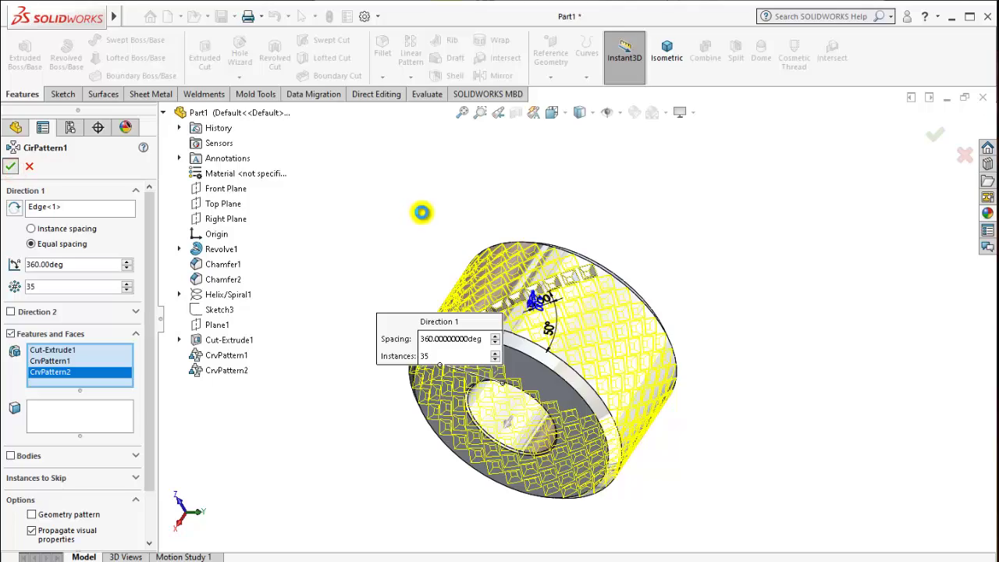
Step: Orbit, zoom and check the Isometric, Top and Right views of the fully knurled cylinder
scroll(680, 372, down, 3)
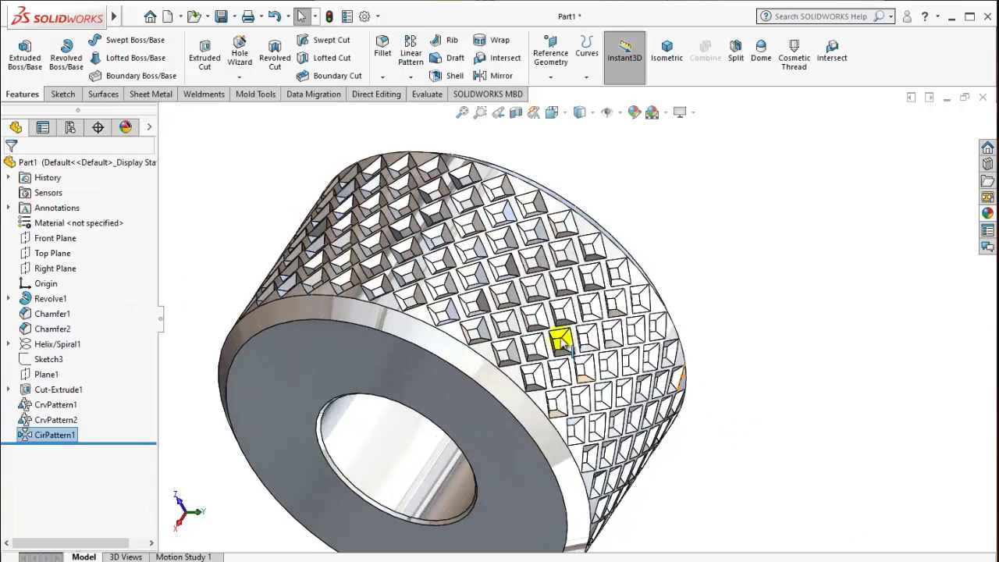
mouse_move(557, 339)
middle_down()
mouse_move(490, 310)
mouse_move(573, 331)
mouse_move(580, 364)
mouse_move(457, 319)
mouse_move(397, 383)
mouse_move(268, 380)
mouse_move(468, 211)
middle_up()
scroll(474, 347, up, 4)
scroll(560, 324, down, 4)
mouse_move(559, 324)
middle_down()
mouse_move(504, 261)
mouse_move(469, 163)
mouse_move(557, 308)
mouse_move(494, 320)
mouse_move(546, 224)
mouse_move(457, 257)
middle_up()
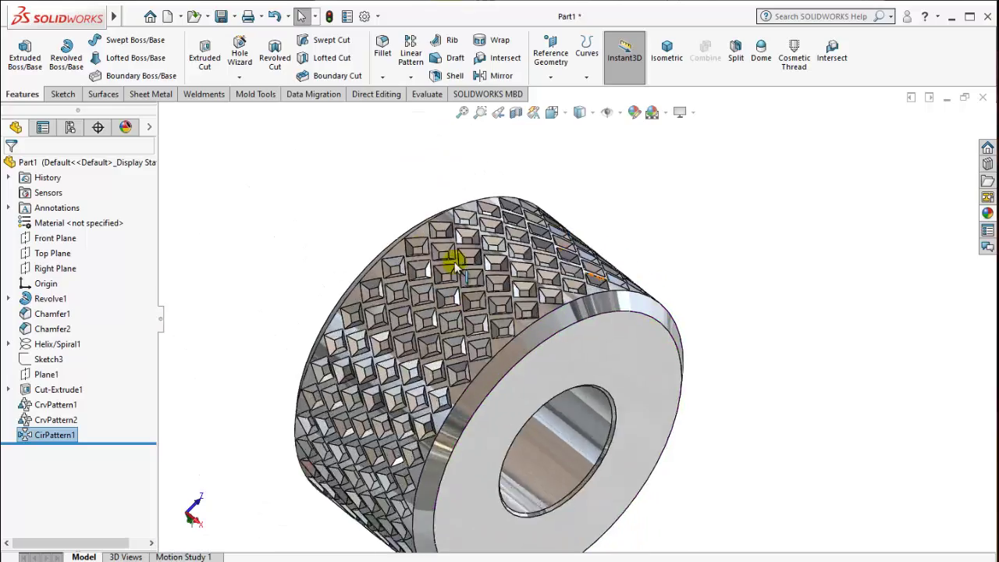
scroll(469, 268, down, 4)
scroll(419, 320, down, 3)
middle_drag(420, 320, 862, 242)
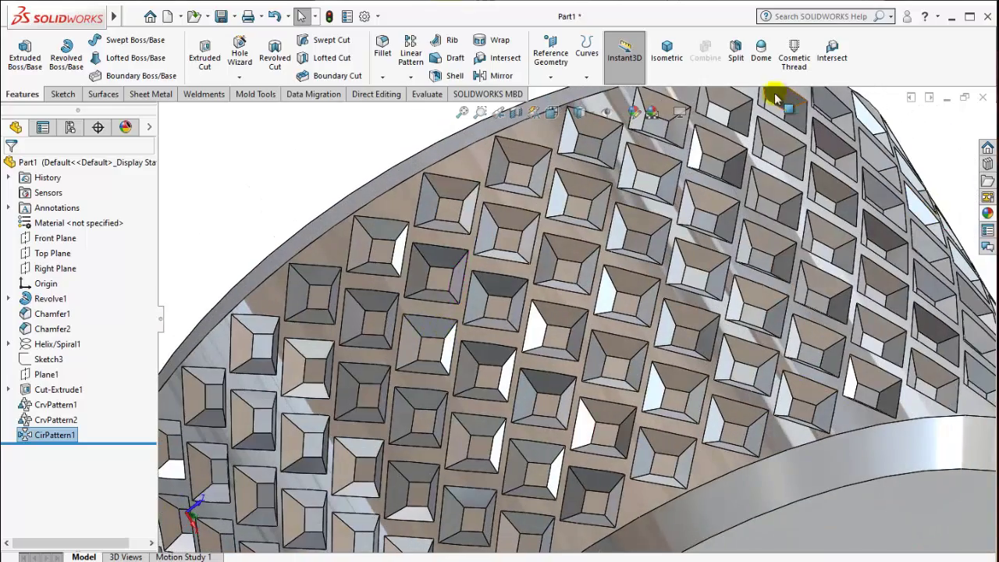
click(672, 53)
right_drag(768, 269, 785, 216)
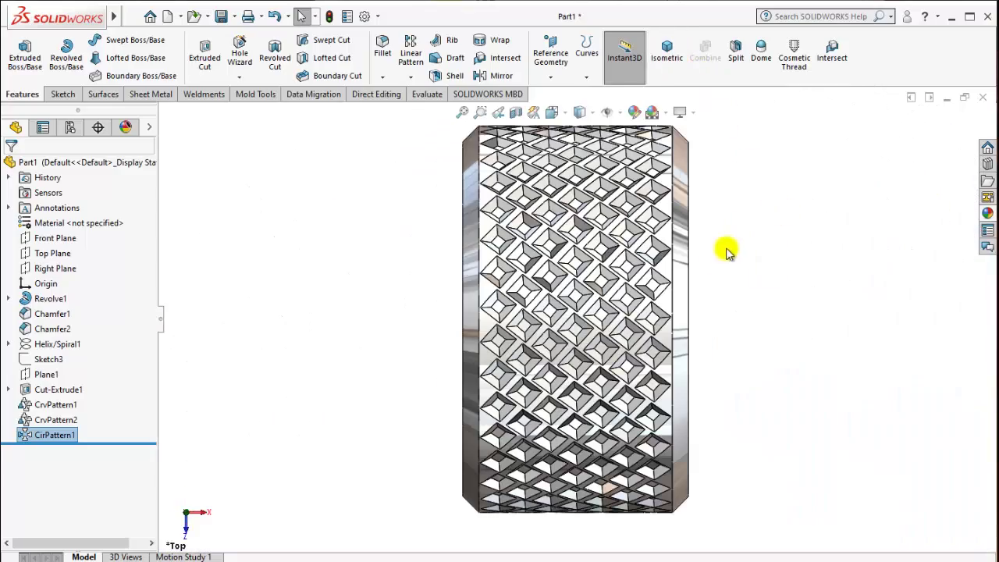
mouse_move(747, 281)
right_down()
mouse_move(697, 272)
mouse_move(812, 264)
mouse_move(837, 233)
right_up()
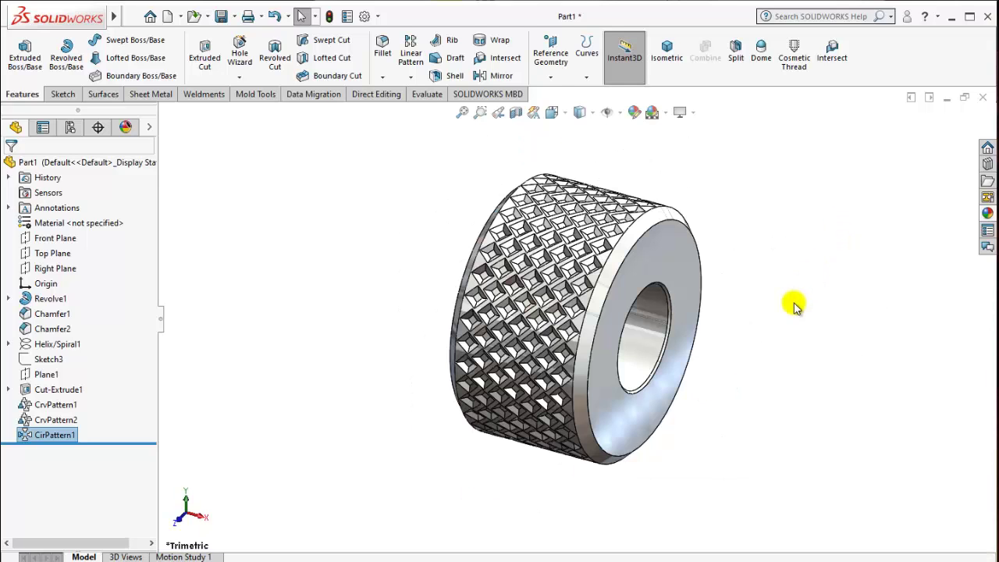
scroll(575, 227, down, 2)
scroll(598, 279, down, 2)
scroll(562, 304, down, 2)
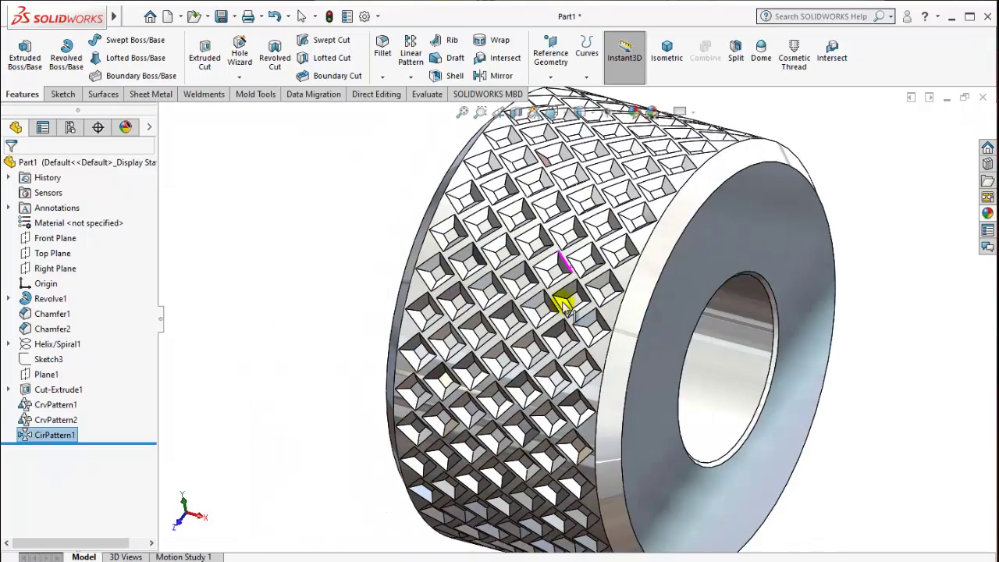
Step: Drag a dark galvanized metal appearance from the Metal library onto the knurled part
click(987, 214)
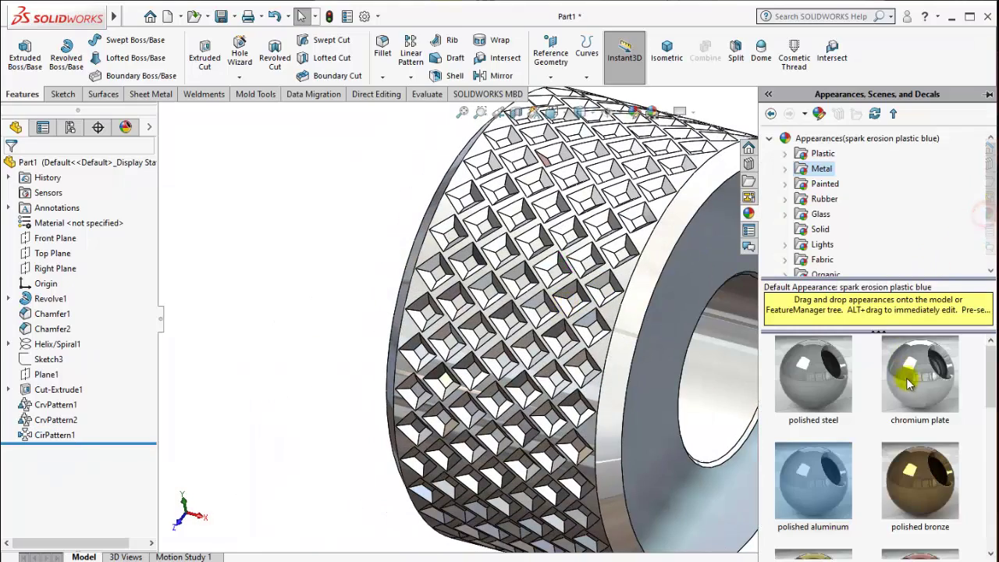
scroll(900, 442, down, 2)
scroll(907, 526, down, 1)
drag(814, 508, 601, 395)
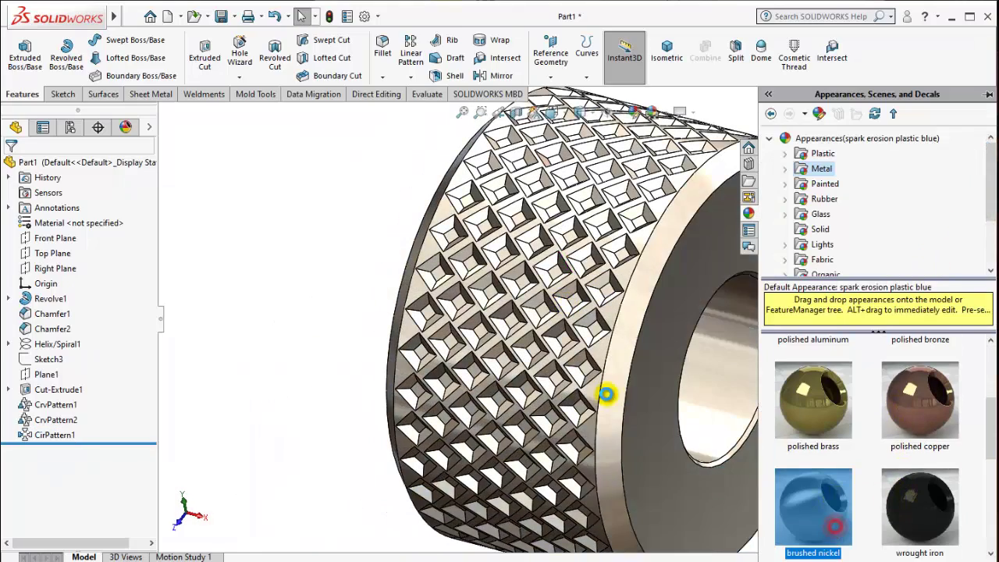
scroll(669, 346, up, 3)
scroll(903, 467, down, 1)
mouse_move(910, 500)
mouse_down()
mouse_move(738, 441)
mouse_move(565, 284)
mouse_up()
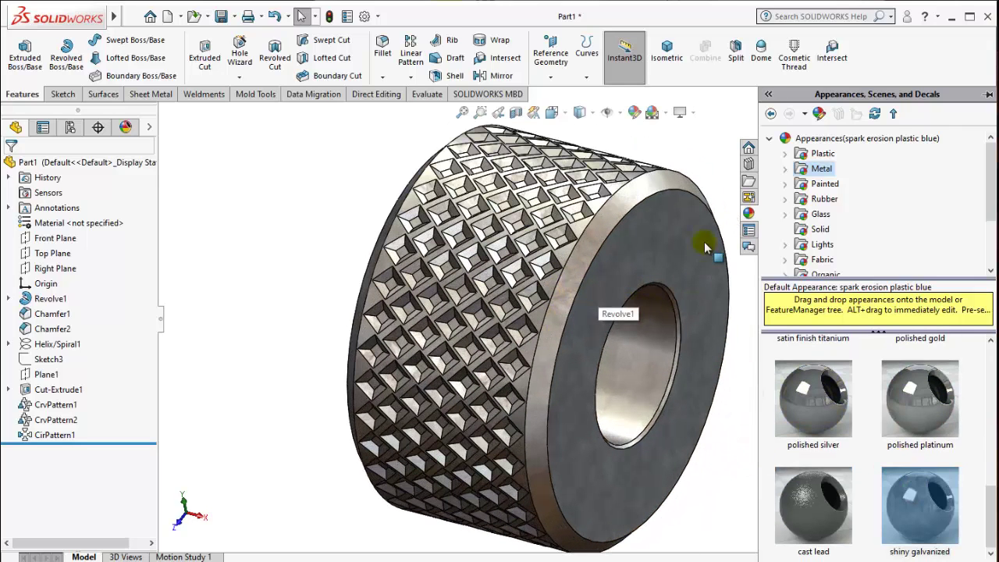